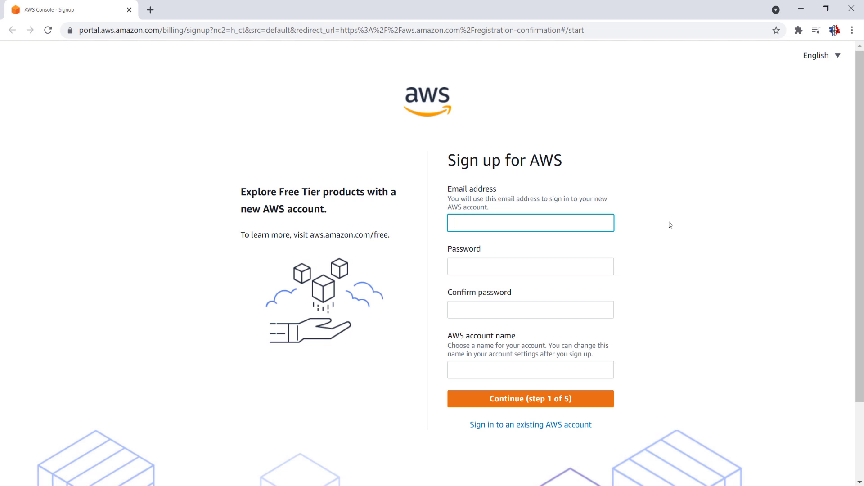
Enter the AWS account name and submit the sign-up details.
{"action": "type", "text": "tutounityfr"}
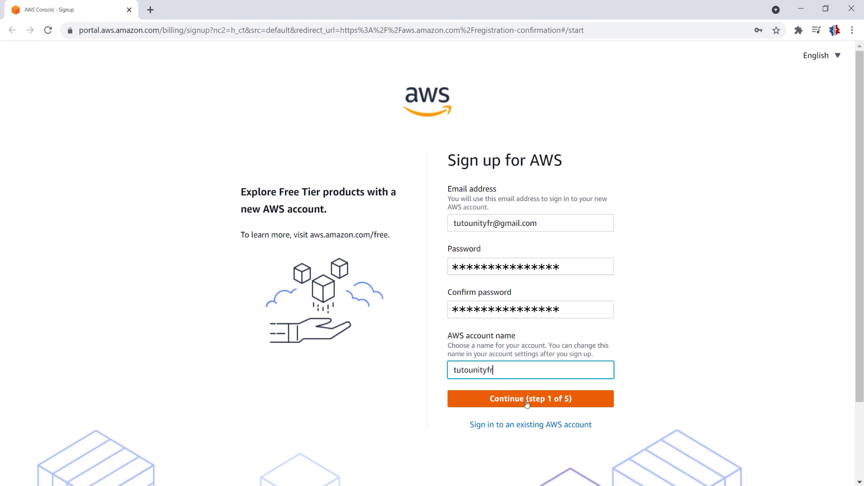
{"action": "left_click", "coordinate": [509, 402]}
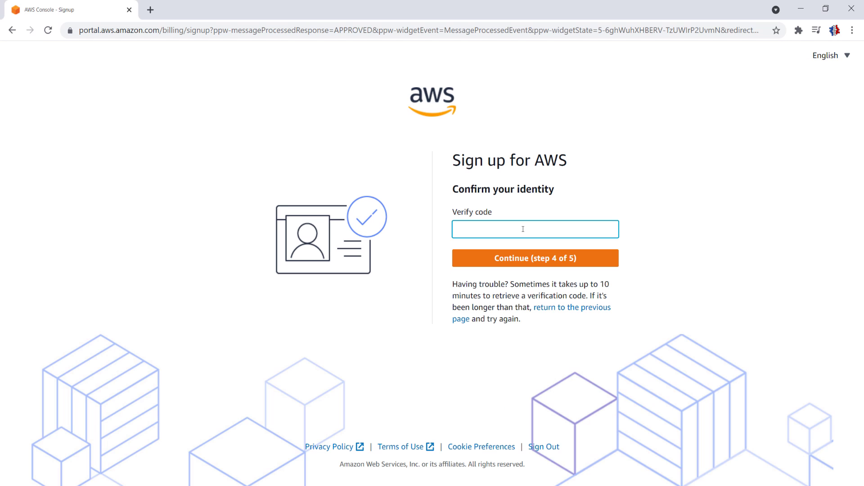
Enter the identity verification code and complete sign-up on the Basic support – Free plan.
{"action": "left_click", "coordinate": [492, 257]}
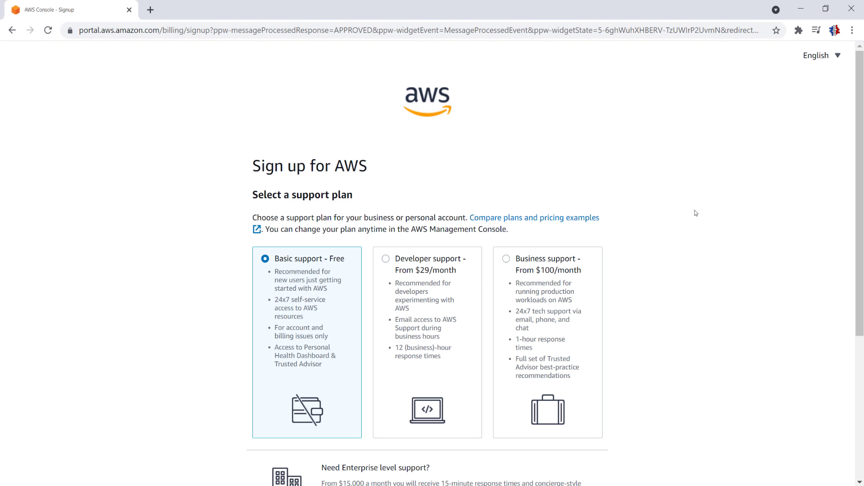
{"action": "scroll", "coordinate": [695, 211], "scroll_direction": "down", "scroll_amount": 1}
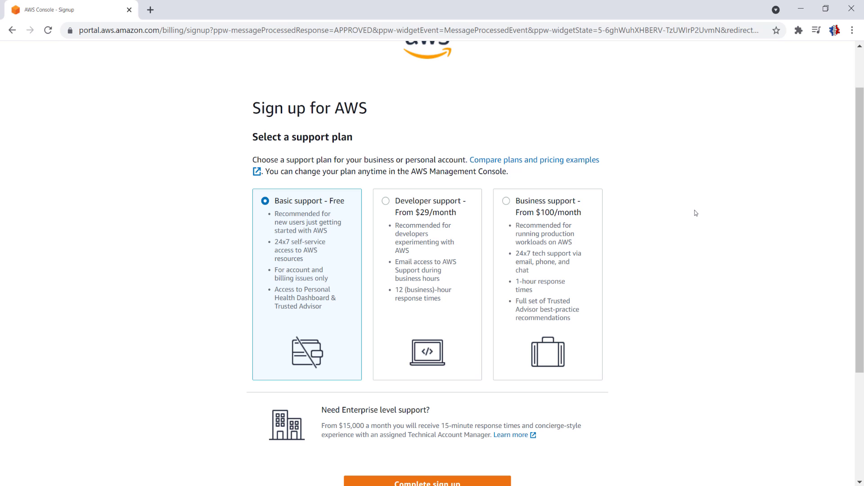
{"action": "scroll", "coordinate": [695, 210], "scroll_direction": "down", "scroll_amount": 3}
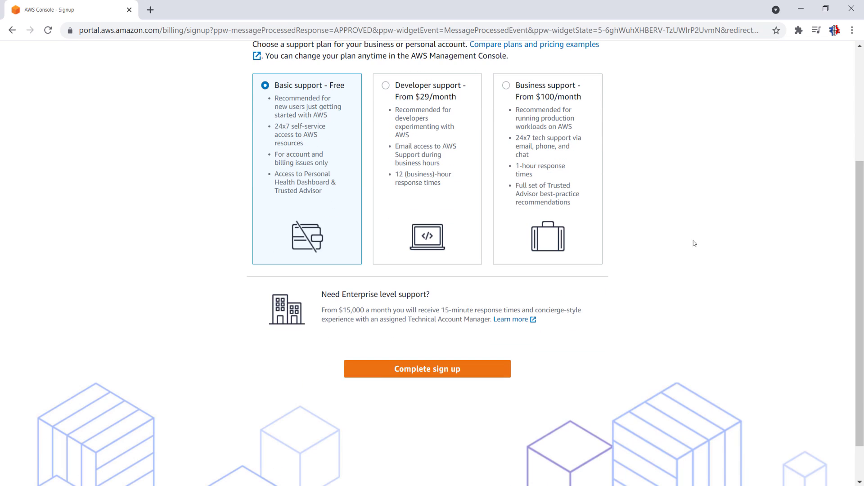
{"action": "left_click", "coordinate": [455, 370]}
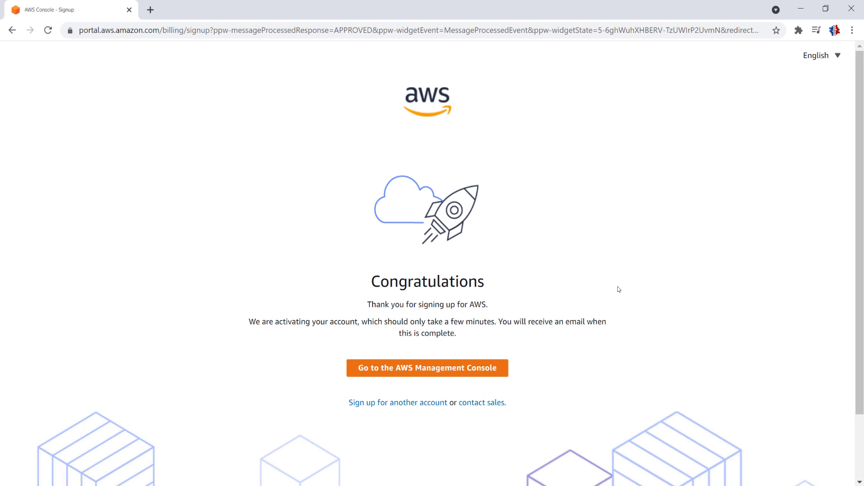
Go to the console sign-in page and enter the root user's e-mail address.
{"action": "left_click", "coordinate": [446, 374]}
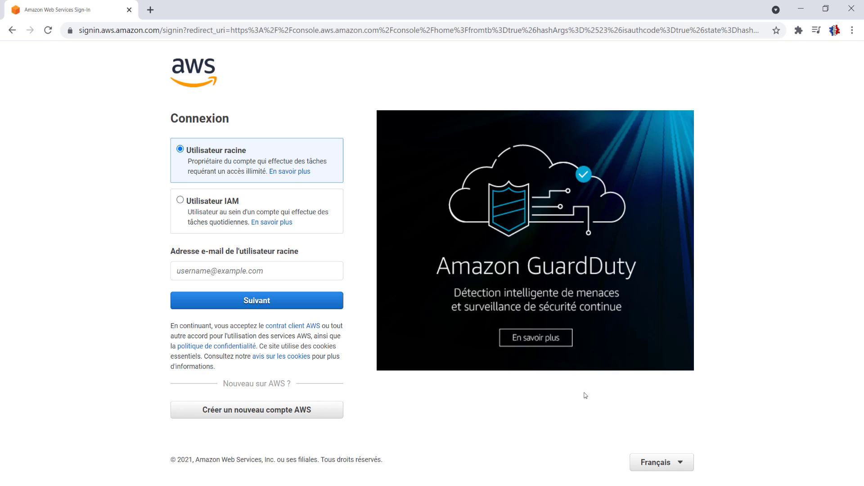
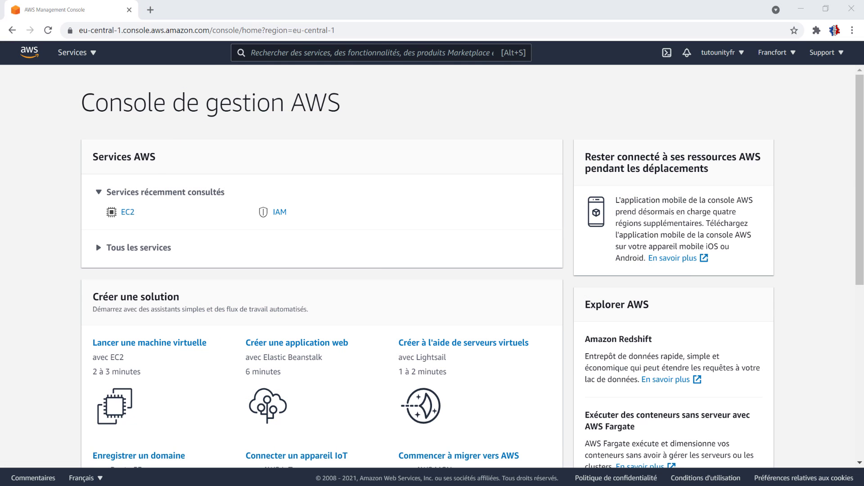
{"action": "left_click", "coordinate": [805, 178]}
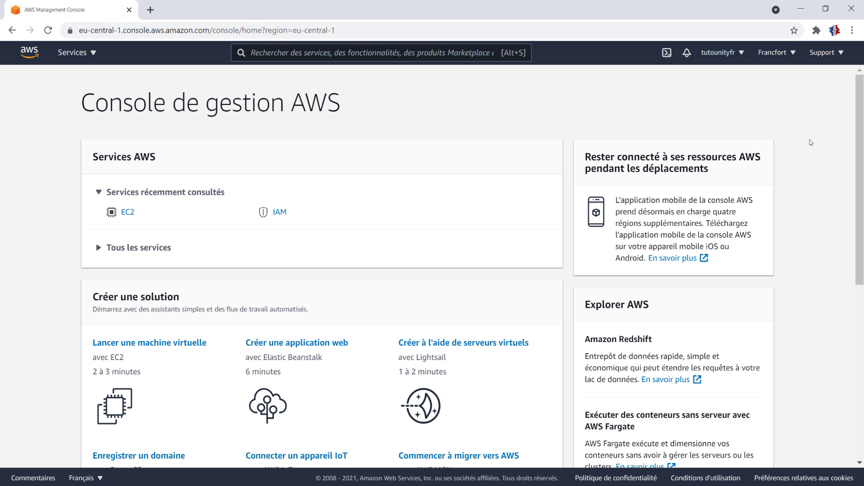
{"action": "left_click", "coordinate": [793, 55]}
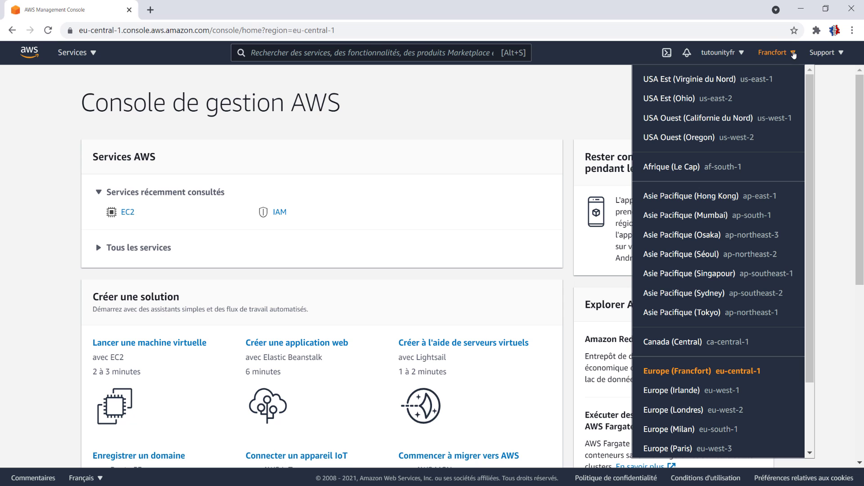
{"action": "left_click_drag", "start_coordinate": [810, 90], "coordinate": [819, 194]}
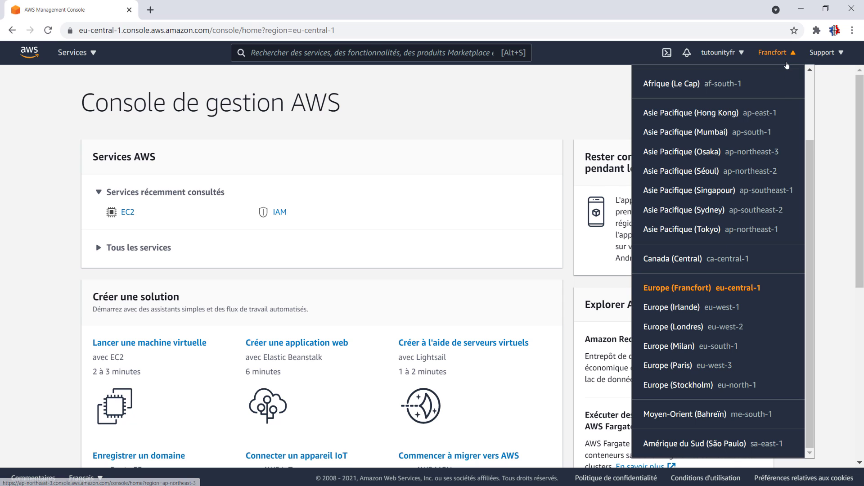
{"action": "left_click", "coordinate": [785, 59]}
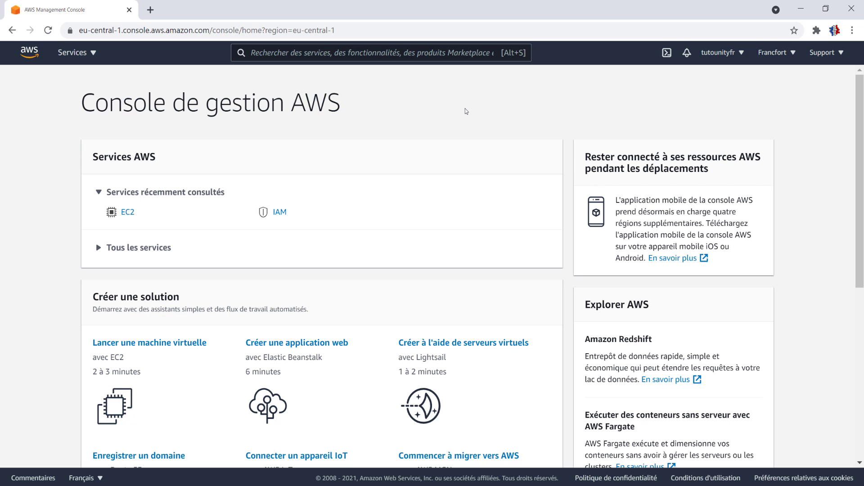
Search for EC2, open its dashboard and start the Launch instance wizard.
{"action": "left_click", "coordinate": [310, 60]}
{"action": "type", "text": "EC2"}
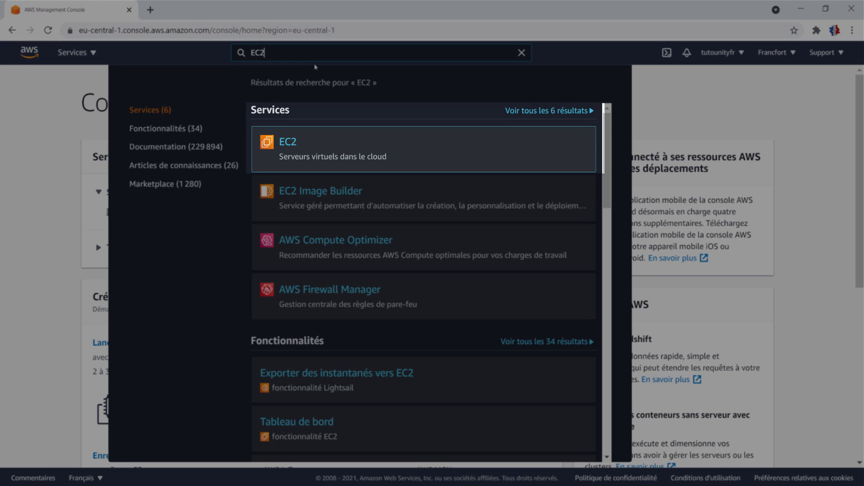
{"action": "mouse_move", "coordinate": [322, 155]}
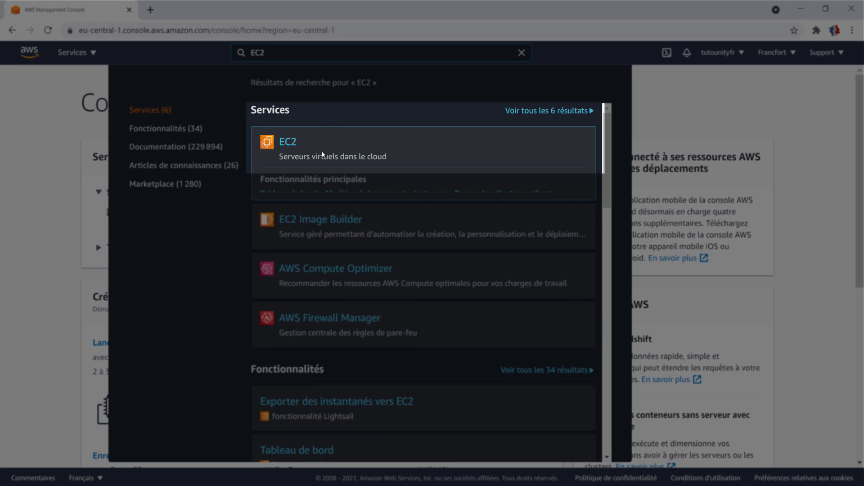
{"action": "left_click", "coordinate": [287, 145]}
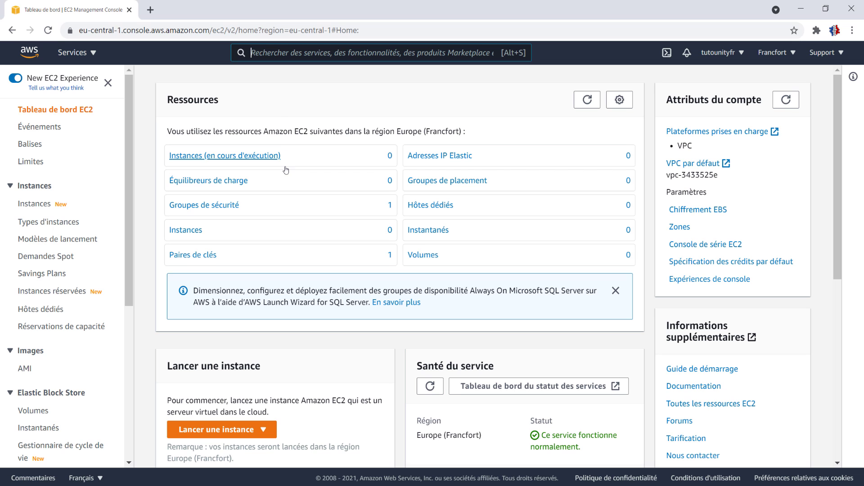
{"action": "scroll", "coordinate": [285, 169], "scroll_direction": "down", "scroll_amount": 4}
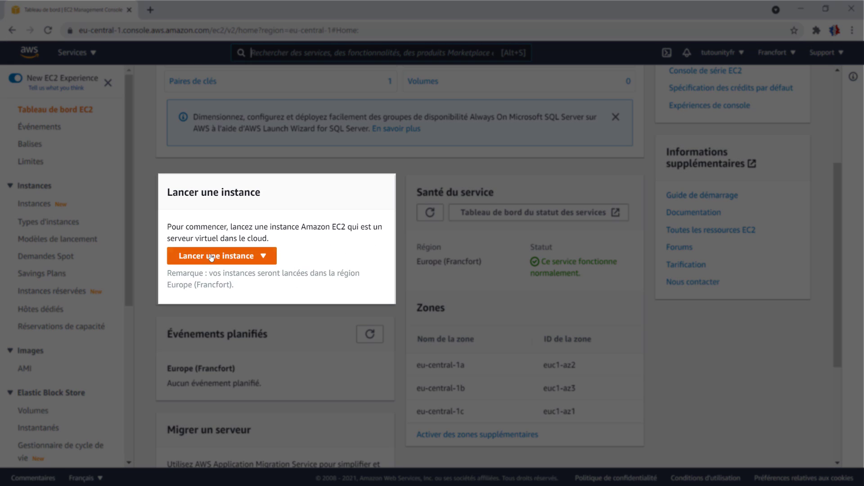
{"action": "left_click", "coordinate": [264, 258]}
{"action": "left_click", "coordinate": [234, 274]}
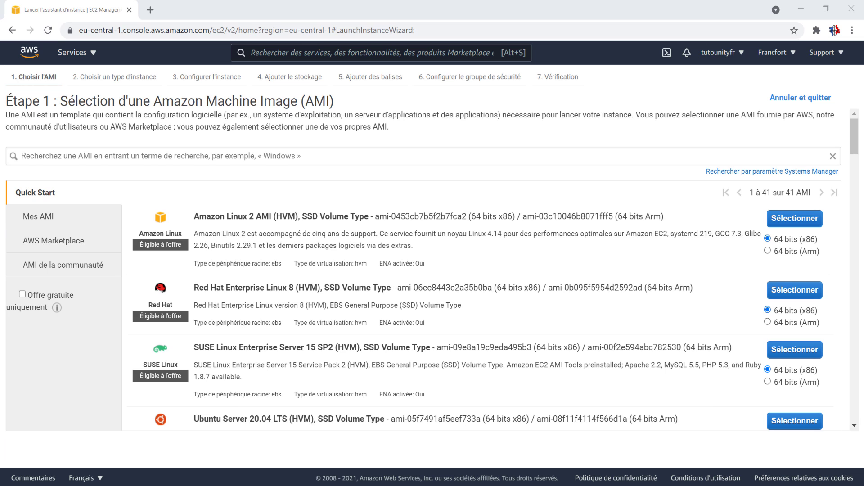
Search the AMIs for 'windows' and select Microsoft Windows Server 2019 Base.
{"action": "left_click", "coordinate": [317, 158]}
{"action": "type", "text": "windows"}
{"action": "key", "text": "Return"}
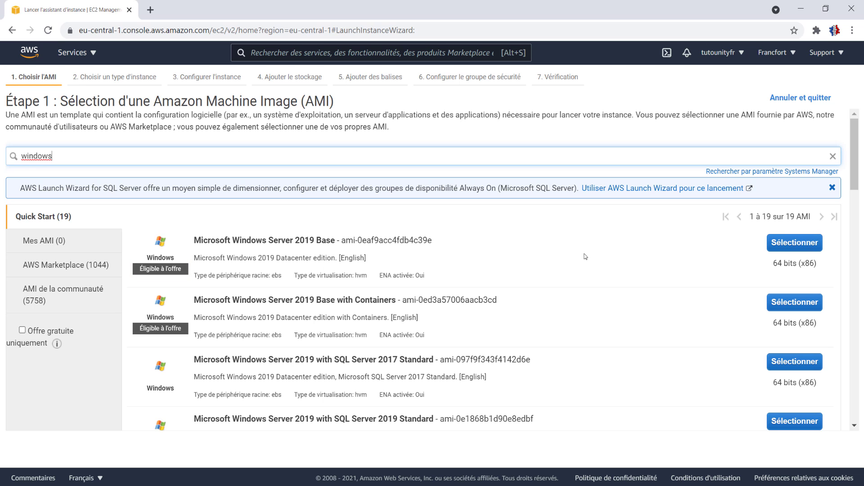
{"action": "left_click", "coordinate": [795, 243]}
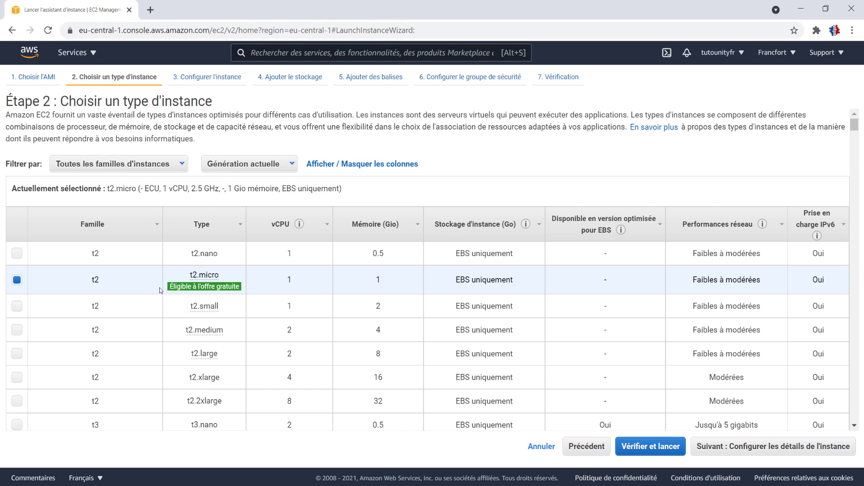
Keep t2.micro and the default instance details, advancing to the Add Storage step.
{"action": "mouse_move", "coordinate": [187, 290]}
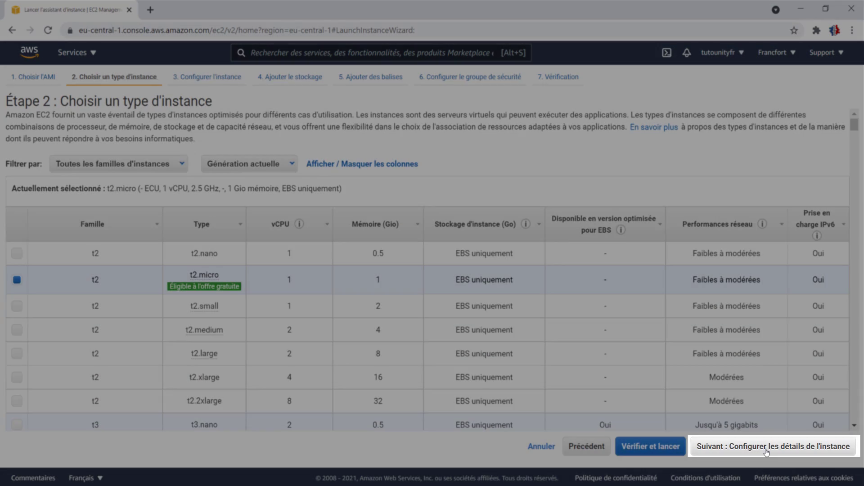
{"action": "left_click", "coordinate": [767, 448]}
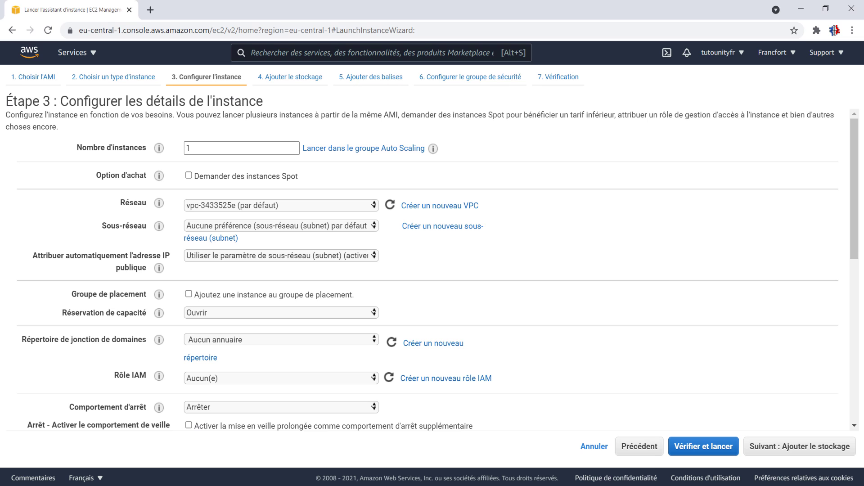
{"action": "key", "text": "Return"}
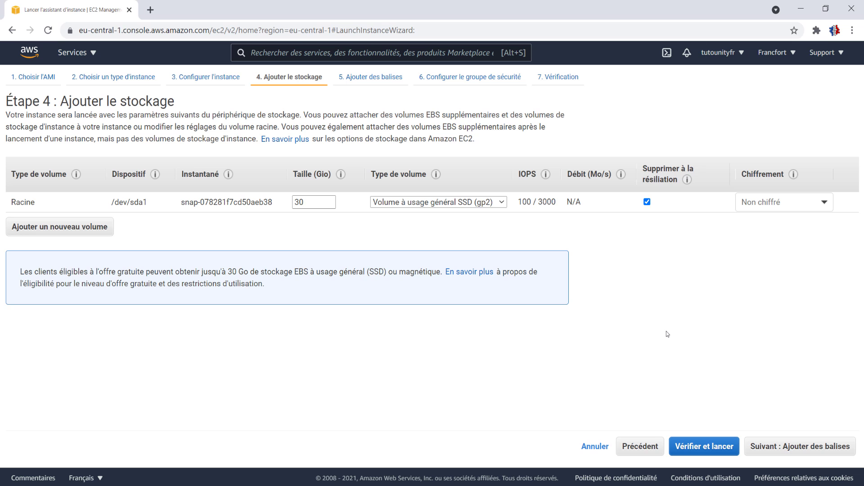
Accept the default storage and tags, advancing to Step 6: Configure Security Group.
{"action": "key", "text": "Return"}
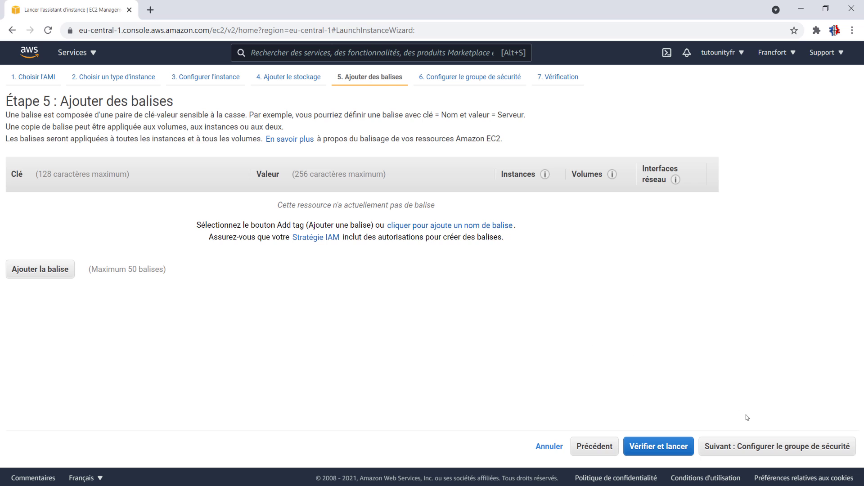
{"action": "left_click", "coordinate": [762, 452]}
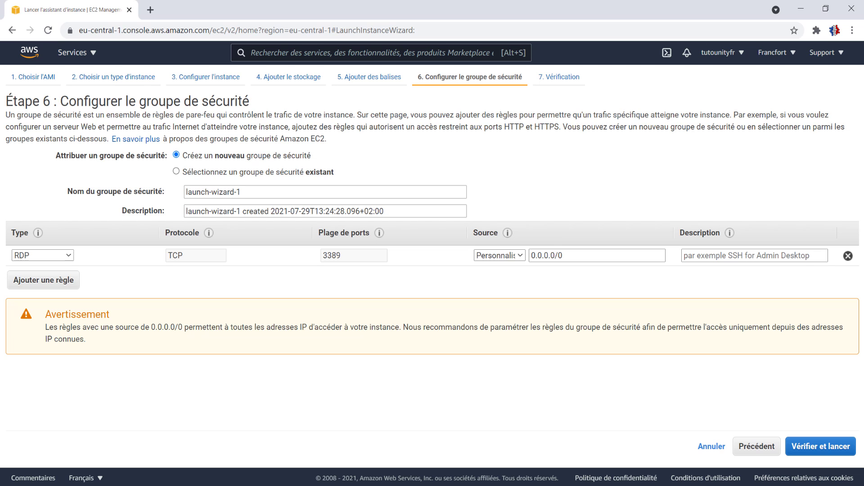
Name the security group security-group-mirror with description 'groupe secu mirror'.
{"action": "left_click_drag", "start_coordinate": [242, 192], "coordinate": [184, 192]}
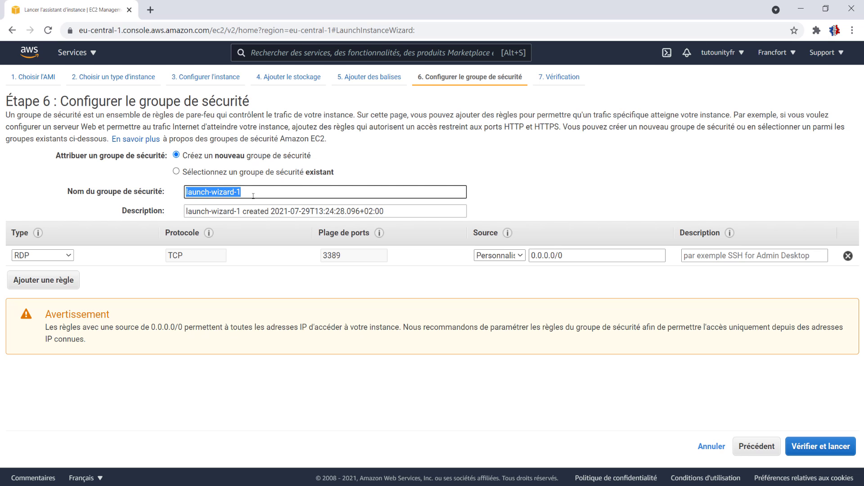
{"action": "type", "text": "secu"}
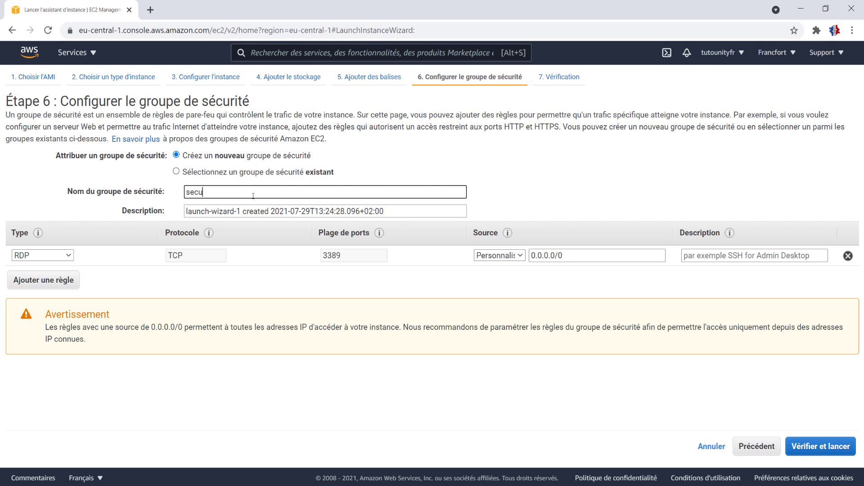
{"action": "type", "text": "rity-group-mirror"}
{"action": "left_click_drag", "start_coordinate": [385, 210], "coordinate": [178, 206]}
{"action": "type", "text": "groupe secu m"}
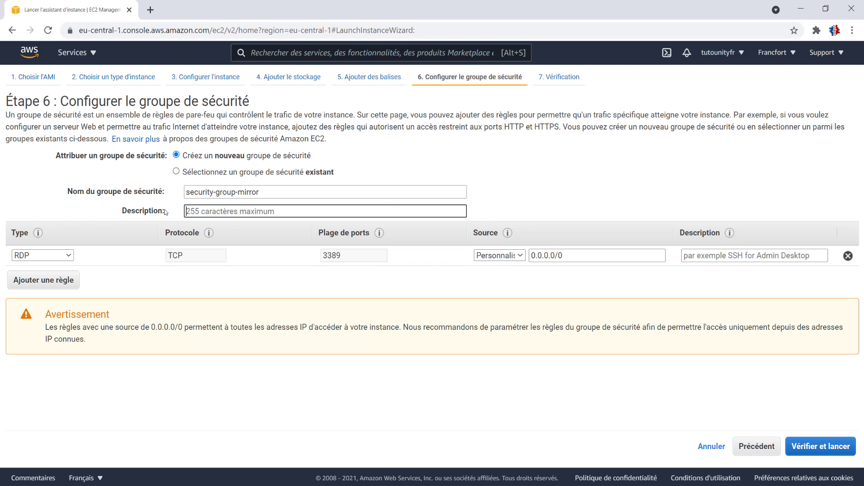
{"action": "type", "text": "irror"}
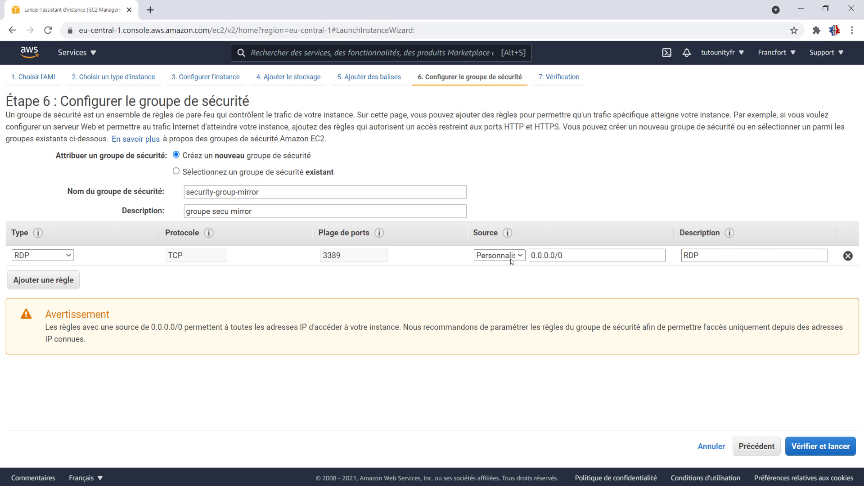
Set the RDP rule's source to anywhere (0.0.0.0/0 and ::/0).
{"action": "left_click", "coordinate": [510, 257]}
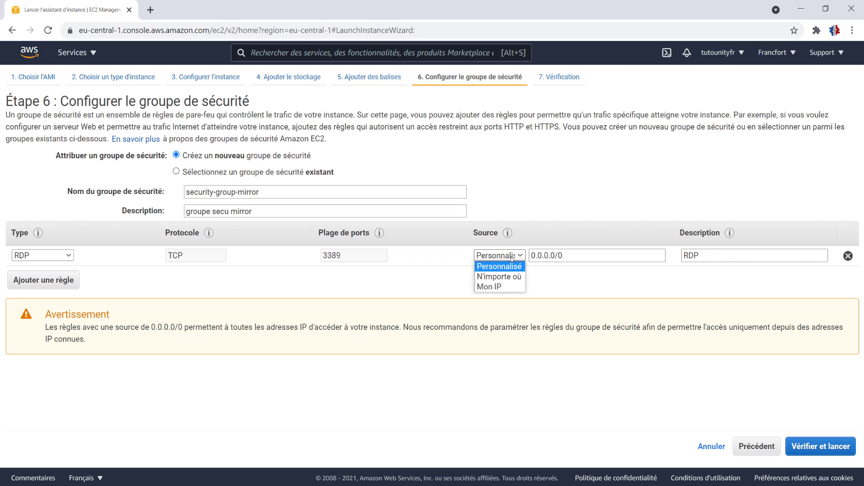
{"action": "left_click", "coordinate": [508, 276]}
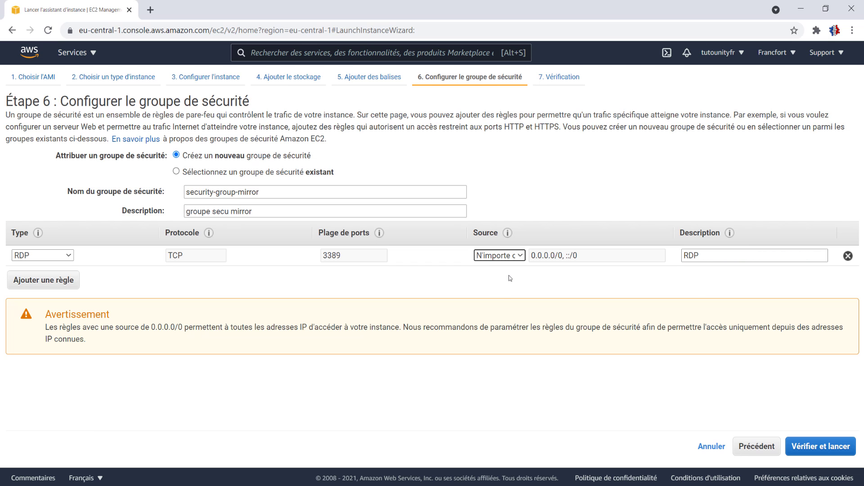
{"action": "left_click", "coordinate": [697, 255]}
Add a custom UDP rule on port 7777, source anywhere, with description 'Mirror'.
{"action": "left_click", "coordinate": [41, 281]}
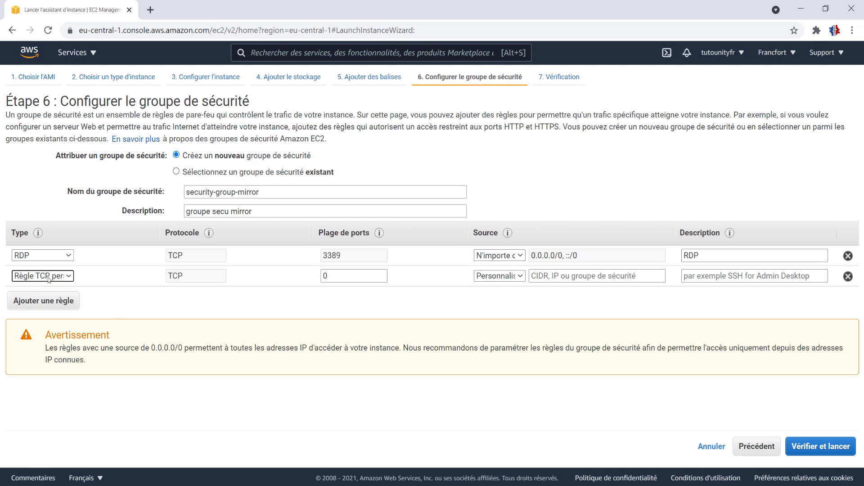
{"action": "left_click", "coordinate": [49, 278]}
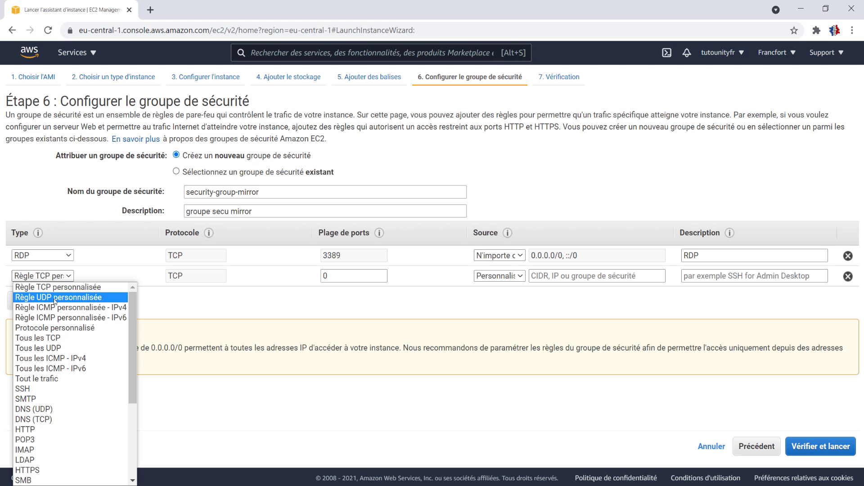
{"action": "left_click", "coordinate": [55, 298]}
{"action": "key", "text": "Tab"}
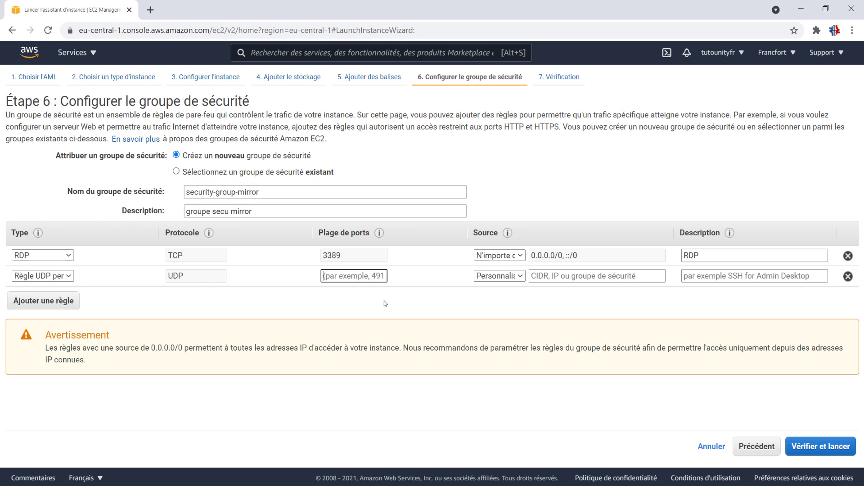
{"action": "type", "text": "7777"}
{"action": "left_click", "coordinate": [505, 276]}
{"action": "left_click", "coordinate": [507, 297]}
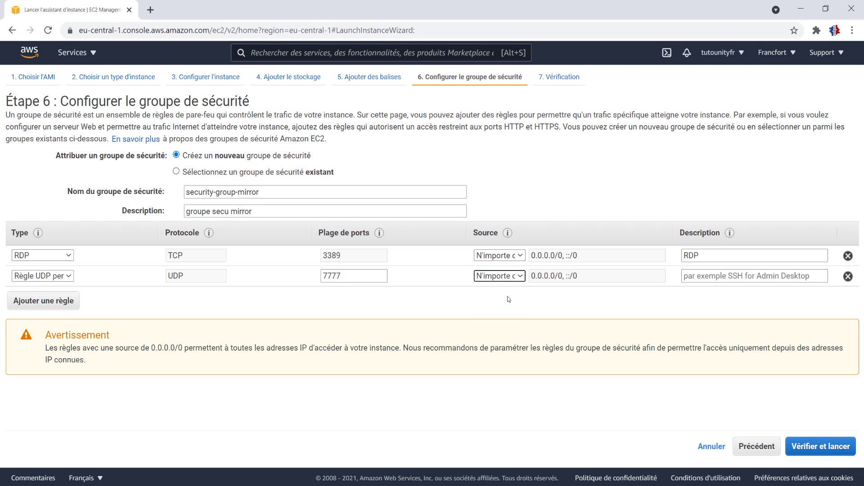
{"action": "left_click", "coordinate": [763, 272]}
{"action": "type", "text": "Mirror"}
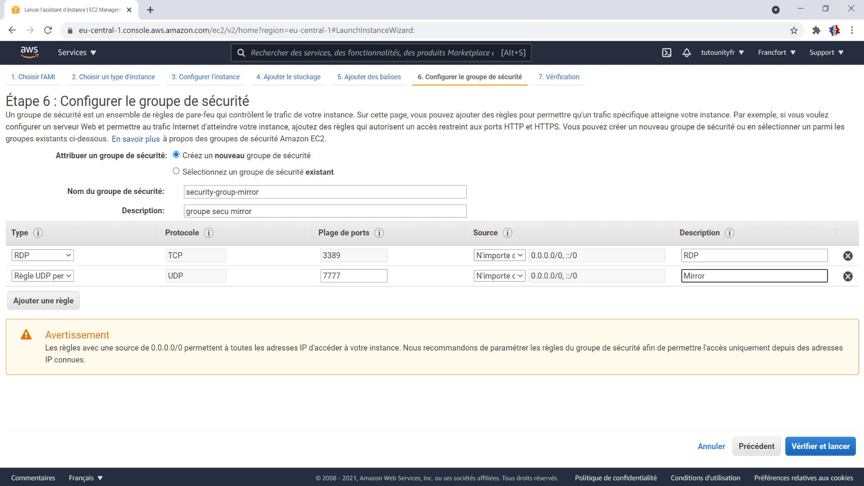
{"action": "left_click", "coordinate": [853, 340]}
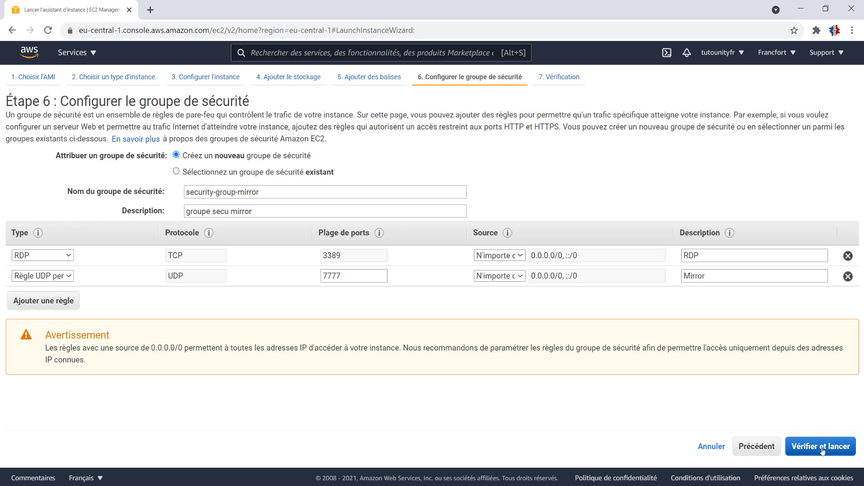
Review the instance launch settings and launch, bringing up the key pair dialog.
{"action": "left_click", "coordinate": [822, 451]}
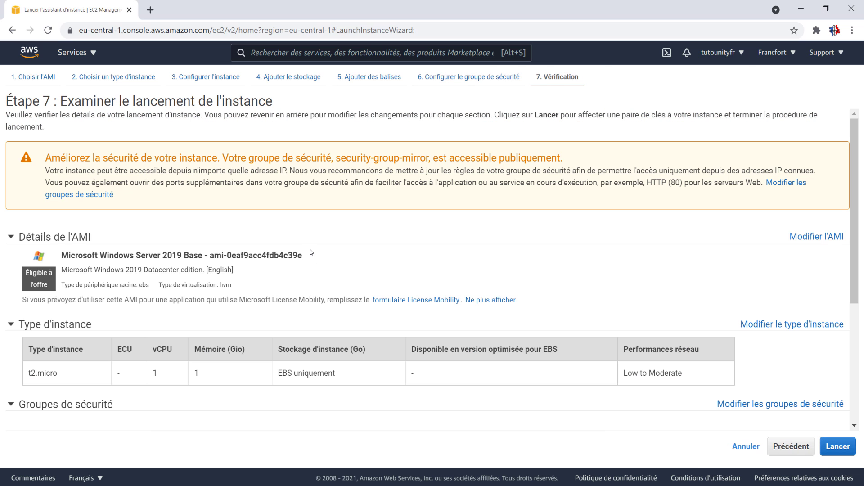
{"action": "scroll", "coordinate": [370, 260], "scroll_direction": "down", "scroll_amount": 3}
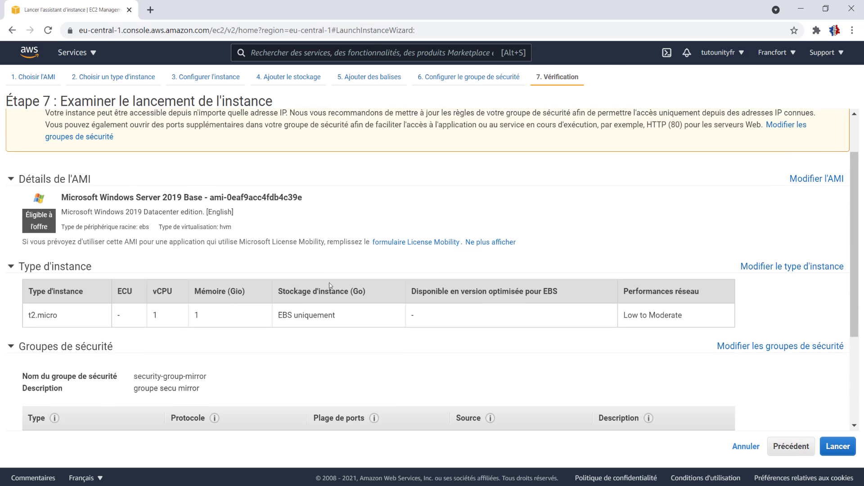
{"action": "scroll", "coordinate": [378, 266], "scroll_direction": "down", "scroll_amount": 1}
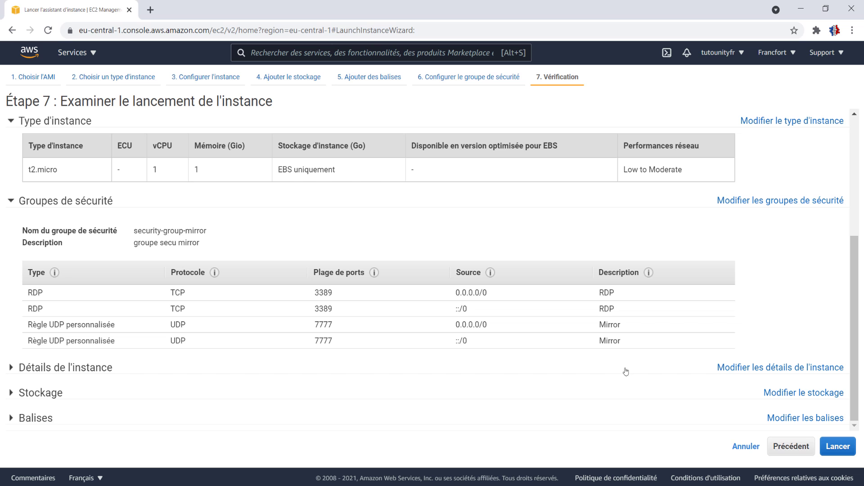
{"action": "left_click", "coordinate": [838, 446]}
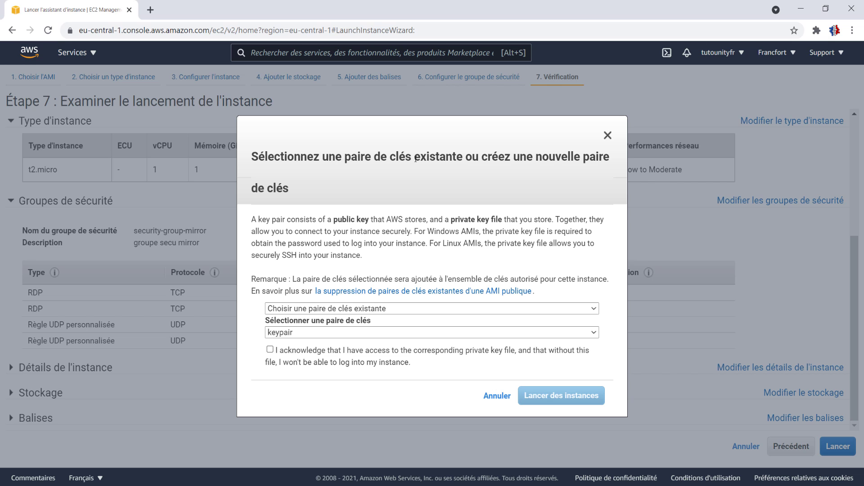
Create the 'mirrorkey' key pair, download mirrorkey.pem, and launch the Windows instance with it.
{"action": "left_click", "coordinate": [398, 309]}
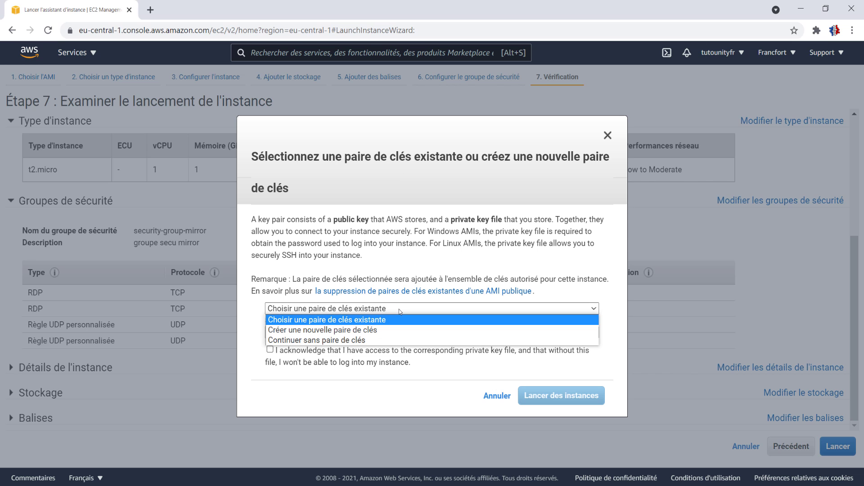
{"action": "left_click", "coordinate": [351, 328]}
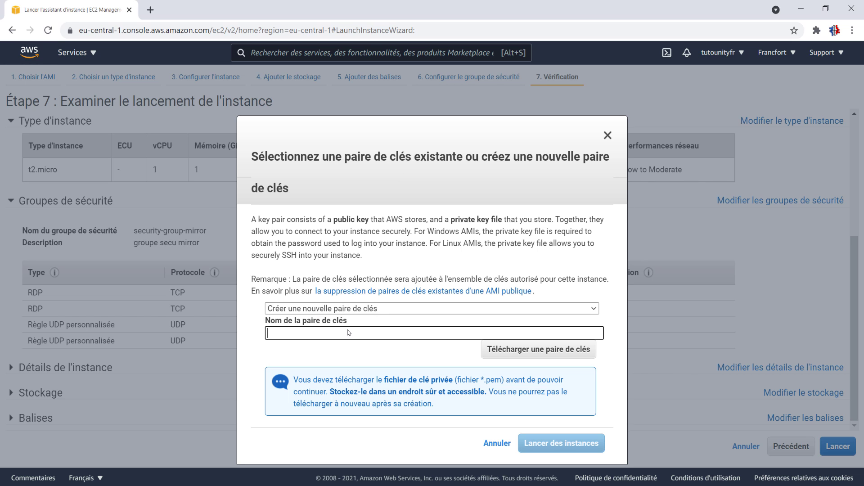
{"action": "type", "text": "mirrorkey"}
{"action": "left_click", "coordinate": [527, 350]}
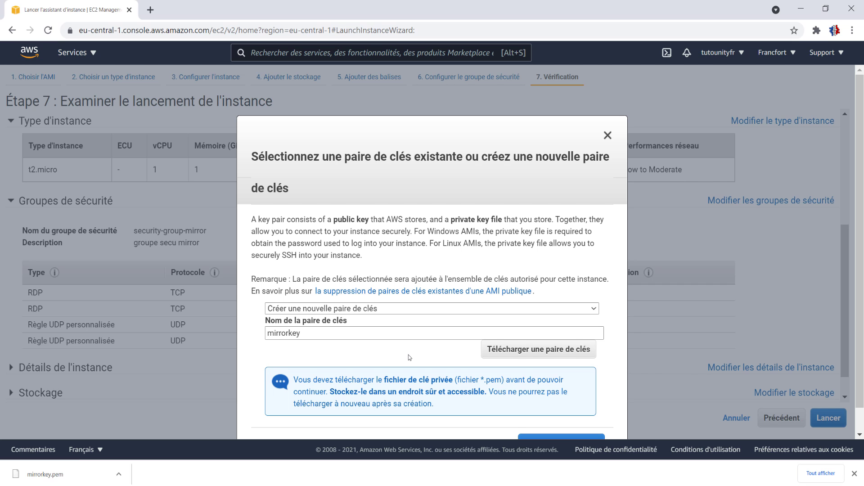
{"action": "scroll", "coordinate": [619, 365], "scroll_direction": "down", "scroll_amount": 1}
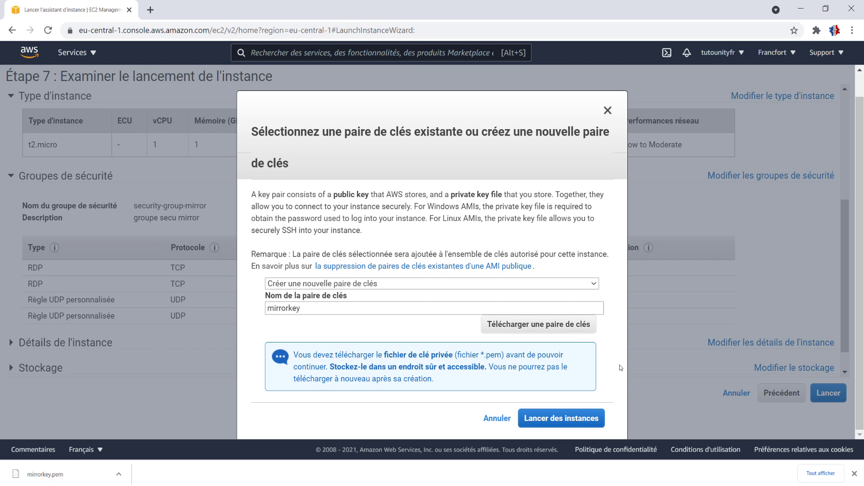
{"action": "left_click", "coordinate": [557, 419]}
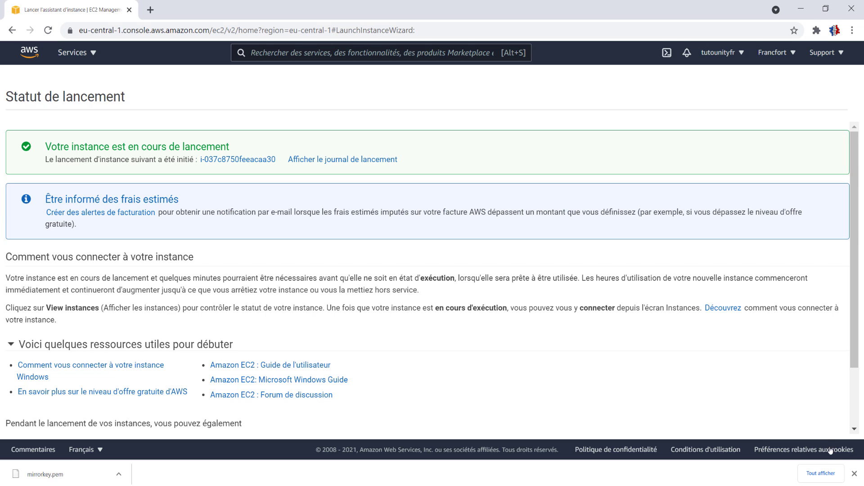
Dismiss the download notice and search 'EC2' to reach the EC2 dashboard.
{"action": "left_click", "coordinate": [853, 474]}
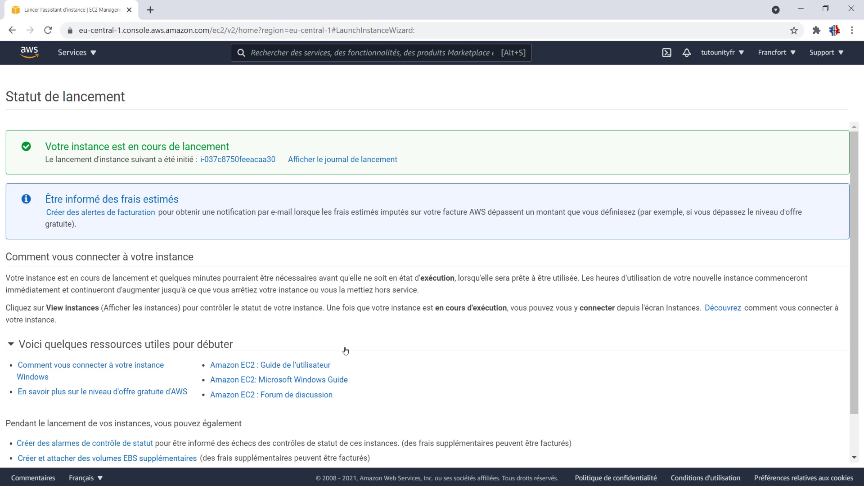
{"action": "left_click", "coordinate": [282, 54]}
{"action": "type", "text": "EC2"}
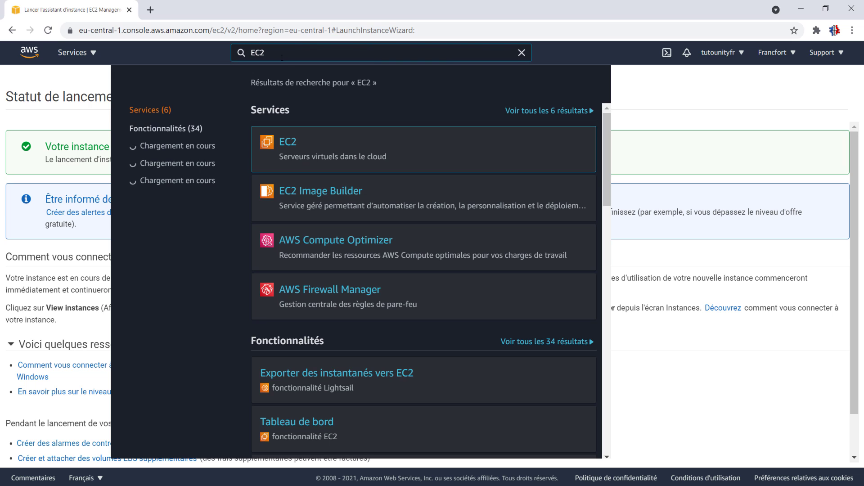
{"action": "left_click", "coordinate": [282, 148]}
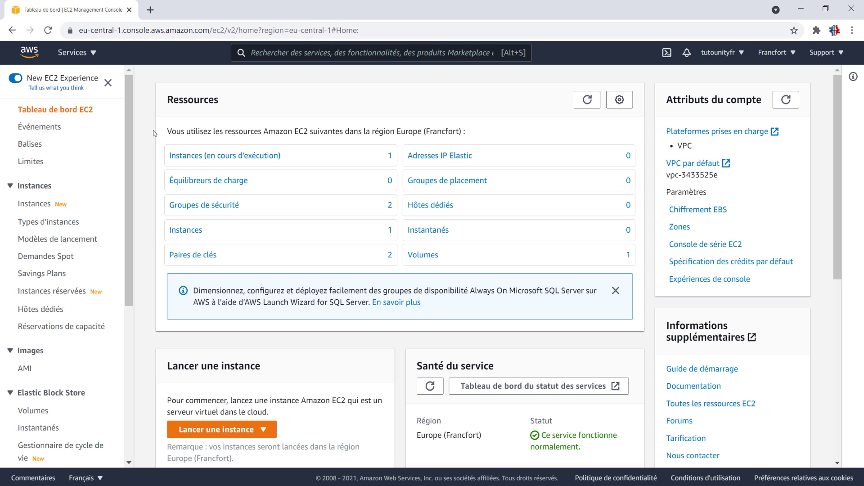
List running instances, select the t2.micro instance, and bring up its Actions menu.
{"action": "left_click", "coordinate": [252, 156]}
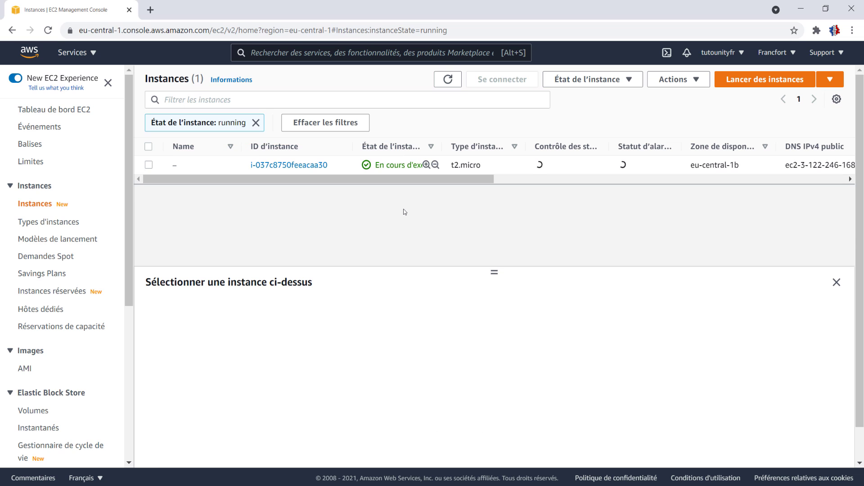
{"action": "scroll", "coordinate": [358, 179], "scroll_direction": "right", "scroll_amount": 1}
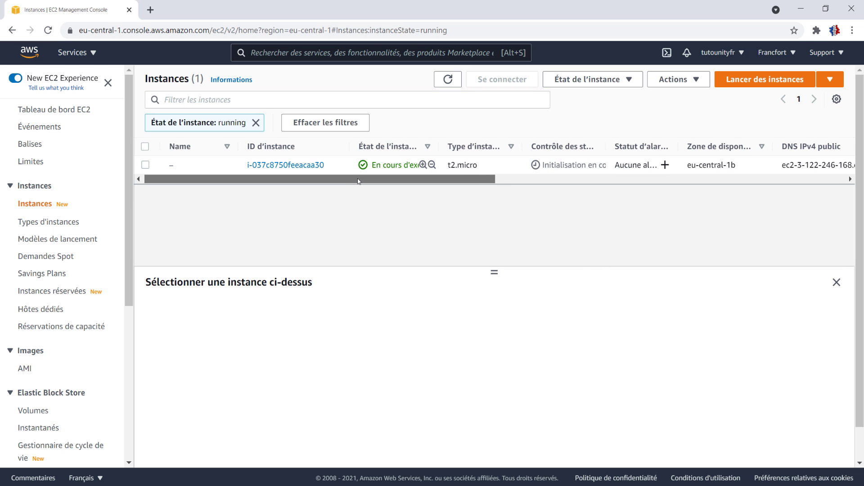
{"action": "left_click_drag", "start_coordinate": [357, 179], "coordinate": [297, 182]}
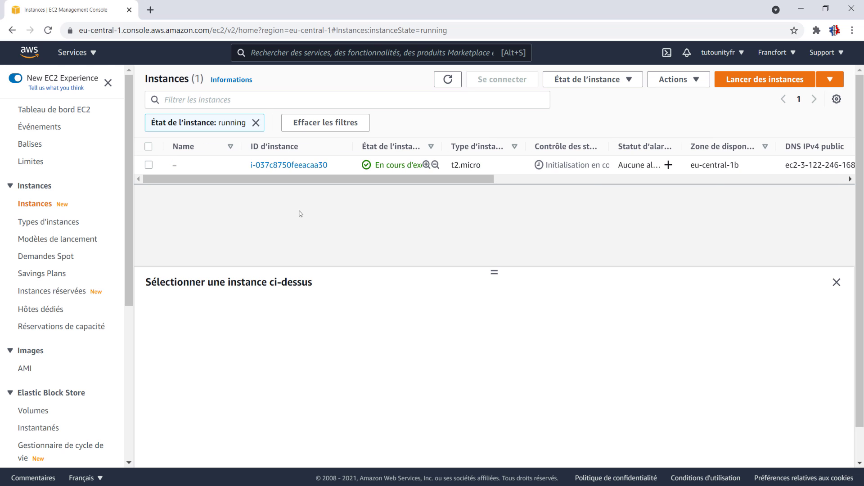
{"action": "left_click", "coordinate": [148, 165]}
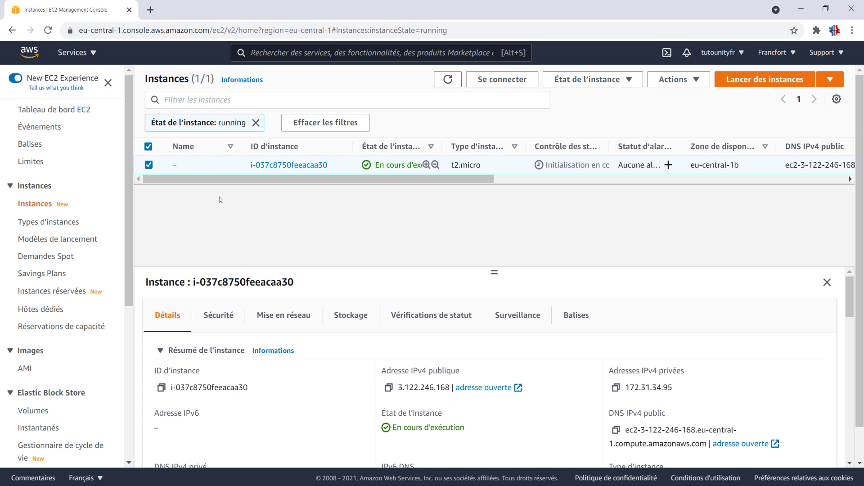
{"action": "left_click", "coordinate": [700, 81]}
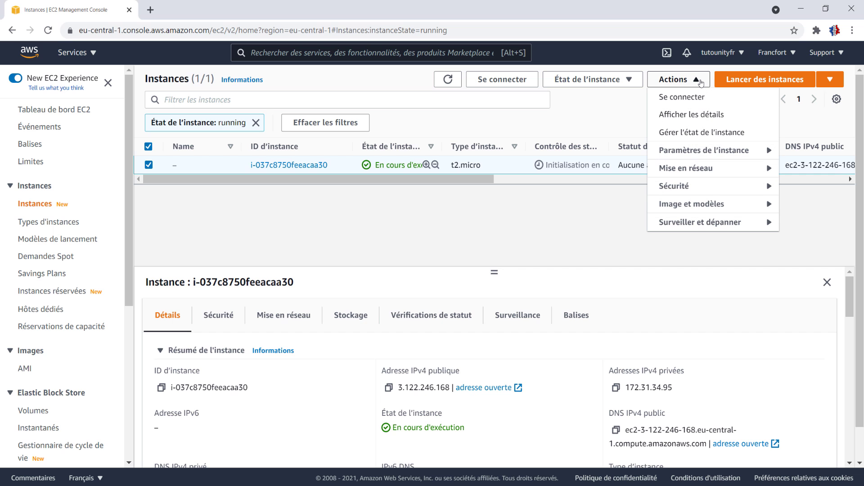
Go to Connect, choose the RDP client details, and proceed to Get Windows Password.
{"action": "left_click", "coordinate": [694, 98]}
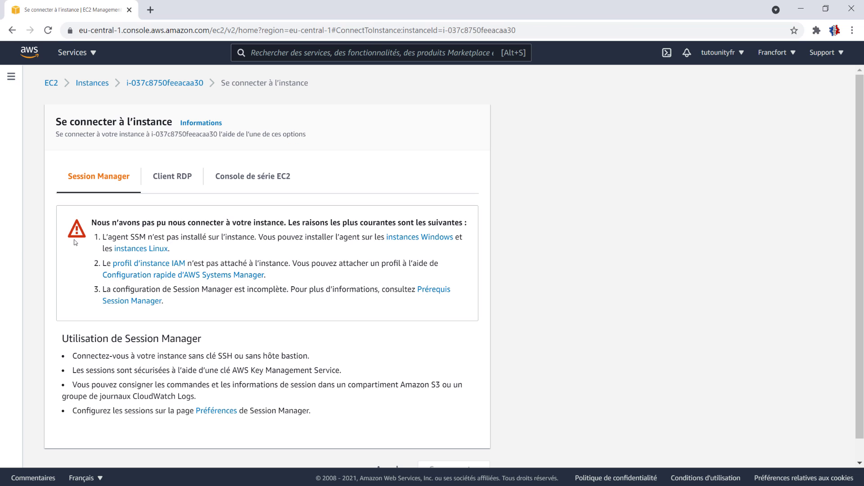
{"action": "left_click", "coordinate": [166, 175]}
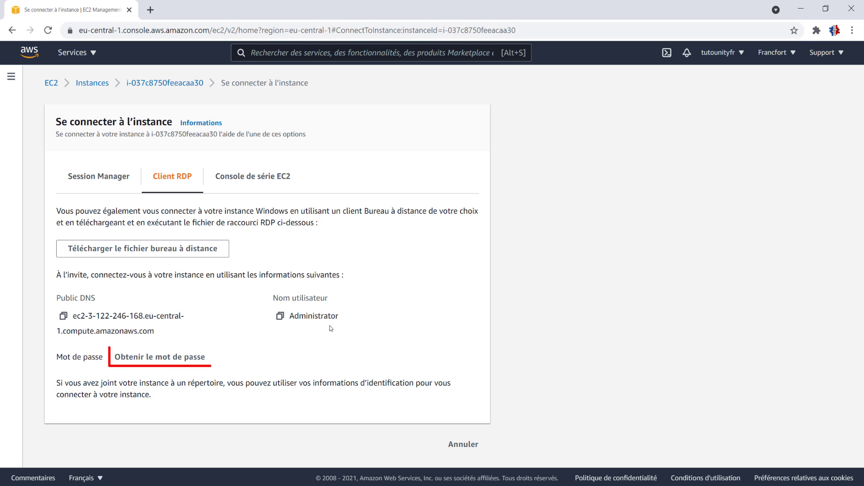
{"action": "left_click", "coordinate": [132, 360]}
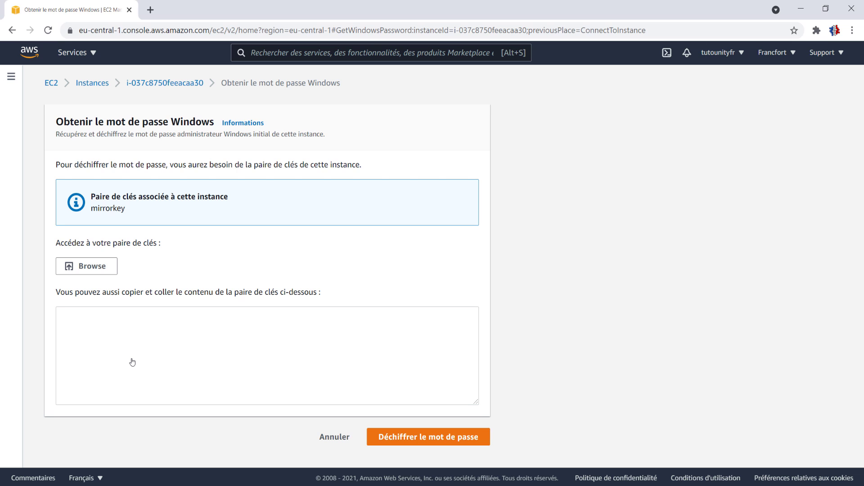
Load mirrorkey.pem from Téléchargements and decrypt the Windows administrator password.
{"action": "left_click", "coordinate": [78, 266]}
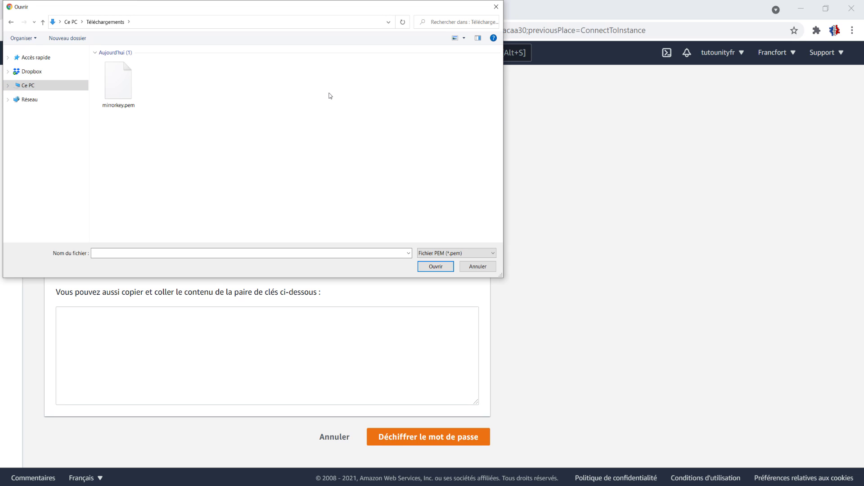
{"action": "left_click", "coordinate": [123, 88]}
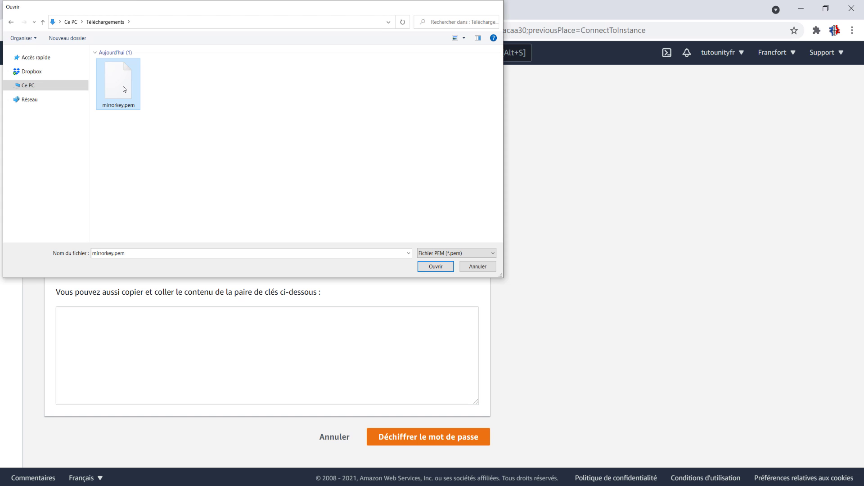
{"action": "double_click", "coordinate": [123, 85]}
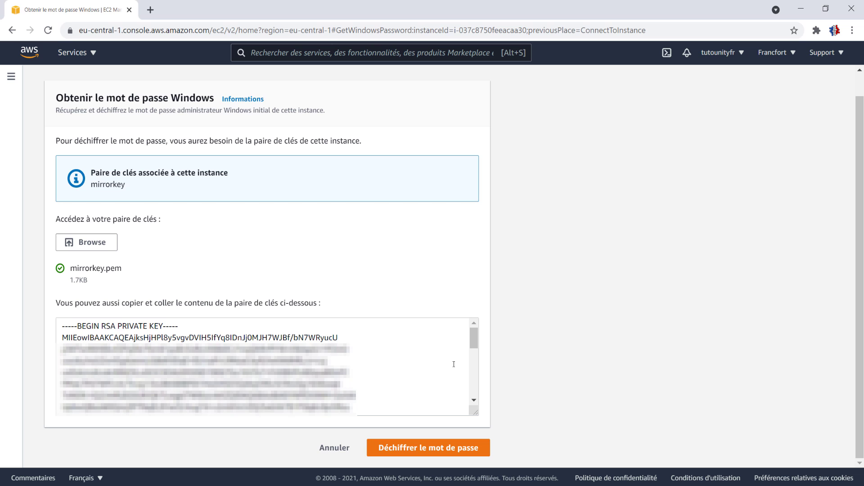
{"action": "left_click", "coordinate": [415, 451]}
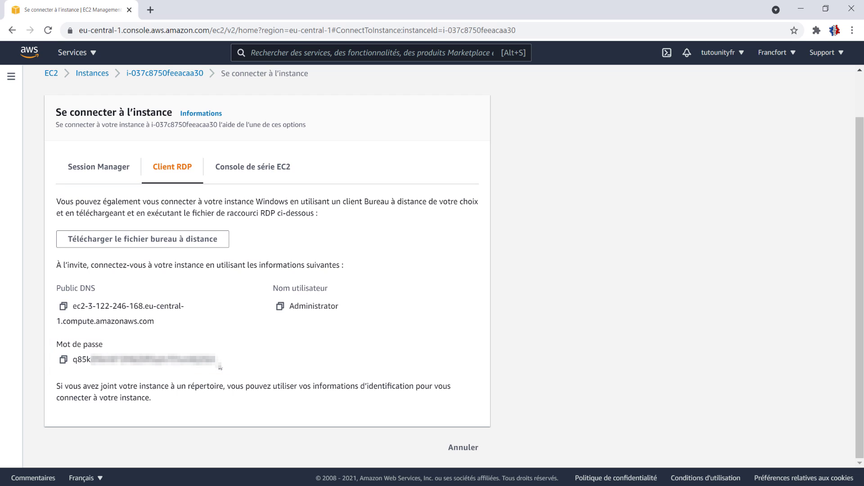
Copy the decrypted administrator password and download the instance's .rdp shortcut file.
{"action": "left_click_drag", "start_coordinate": [219, 367], "coordinate": [73, 360]}
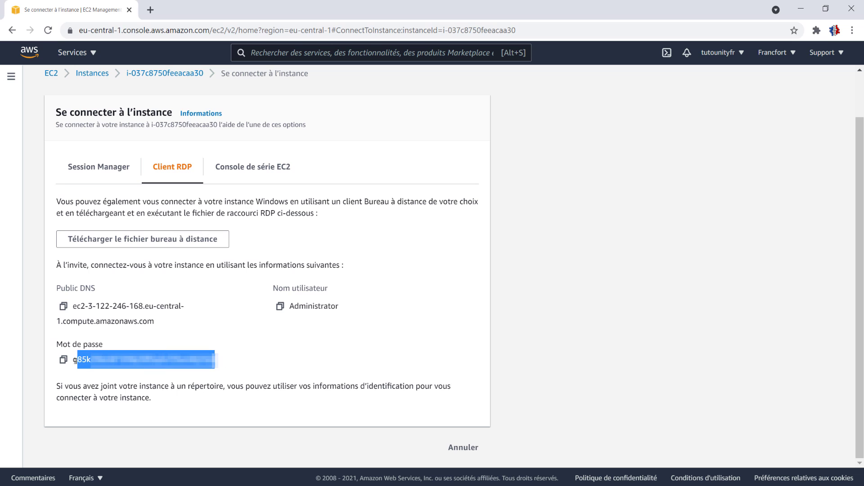
{"action": "right_click", "coordinate": [96, 361]}
{"action": "left_click", "coordinate": [254, 373]}
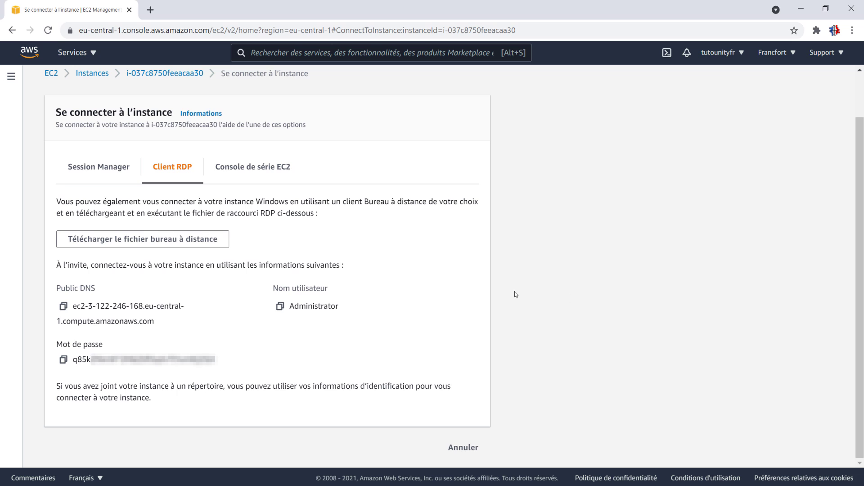
{"action": "left_click", "coordinate": [119, 241]}
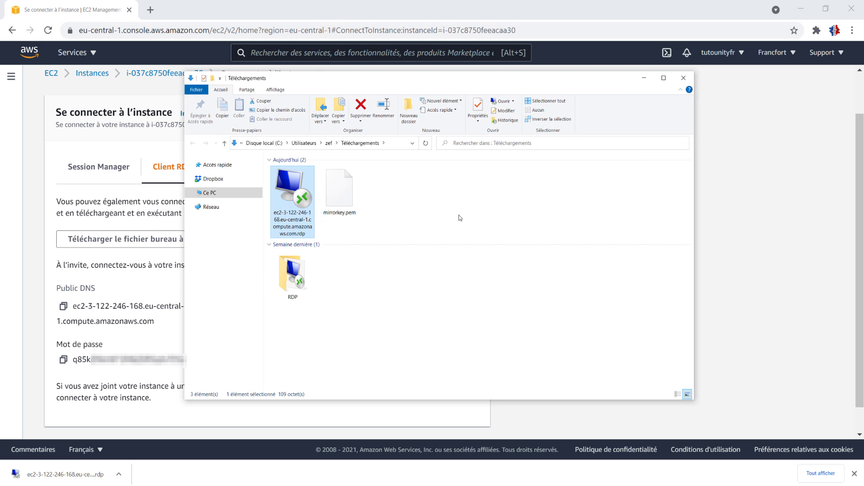
Edit the downloaded .rdp file and show the additional devices under Ressources locales.
{"action": "right_click", "coordinate": [293, 194]}
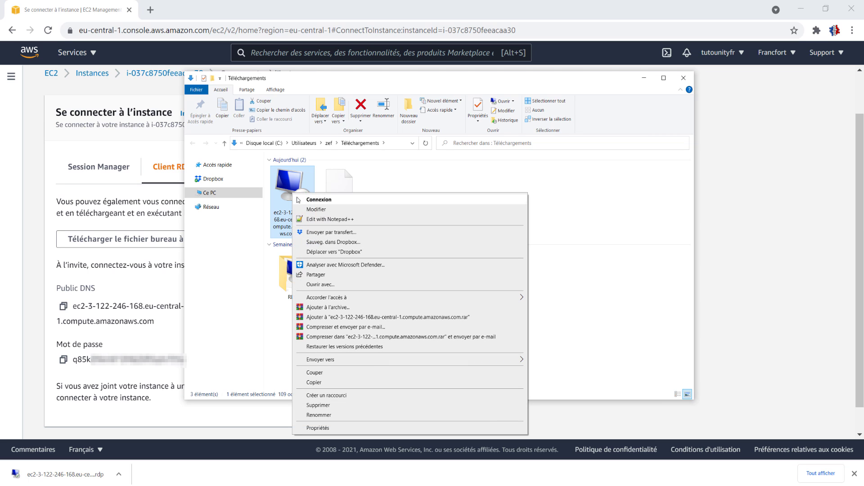
{"action": "left_click", "coordinate": [322, 210]}
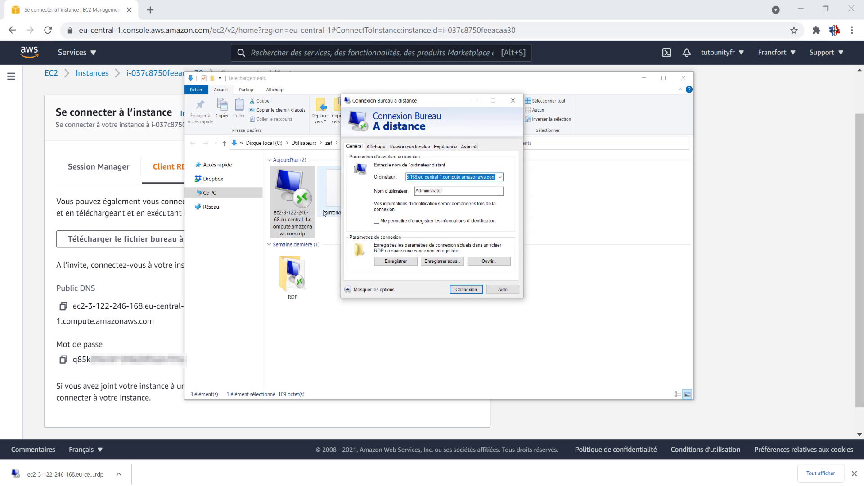
{"action": "left_click", "coordinate": [409, 146]}
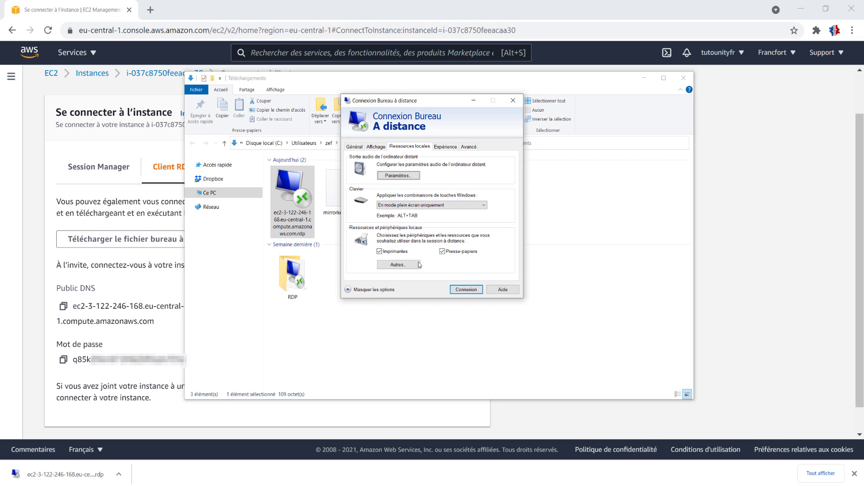
{"action": "left_click", "coordinate": [393, 265]}
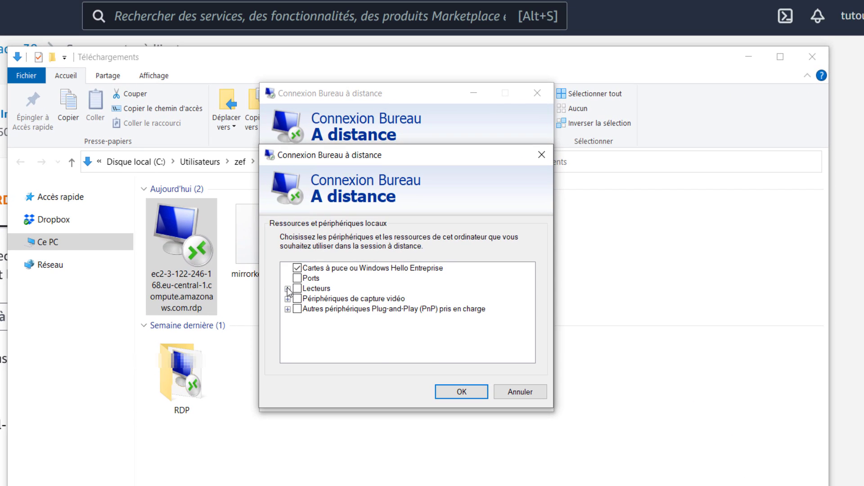
Tick SSD-2-SAMSUNG (F:) under the Lecteurs drives list and confirm with OK.
{"action": "left_click", "coordinate": [300, 276]}
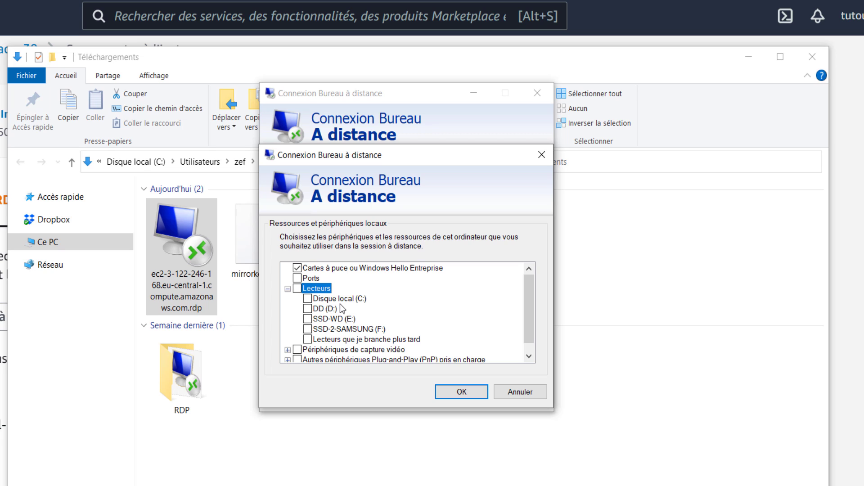
{"action": "left_click", "coordinate": [308, 330]}
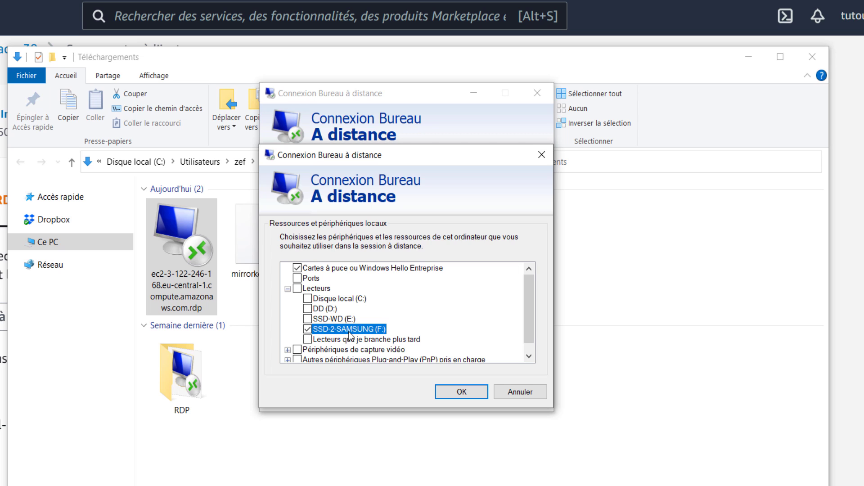
{"action": "left_click", "coordinate": [460, 393]}
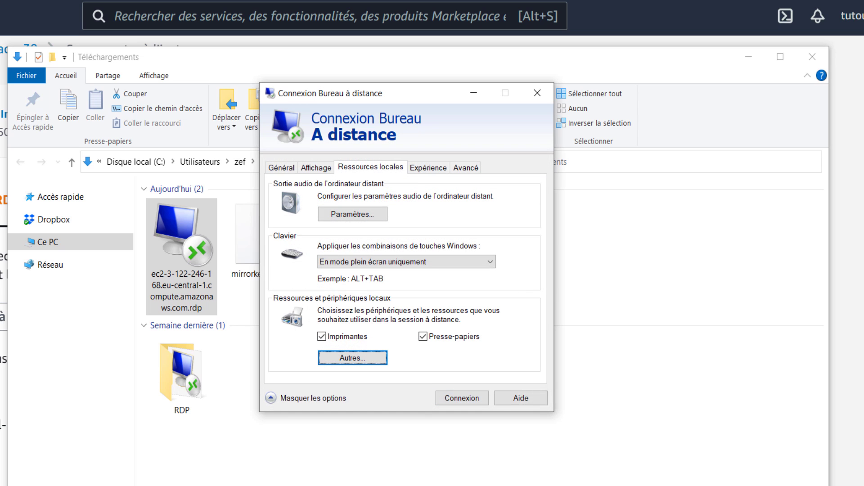
Connect as Administrator with the pasted, remembered password, accepting the publisher and certificate warnings.
{"action": "left_click", "coordinate": [464, 398]}
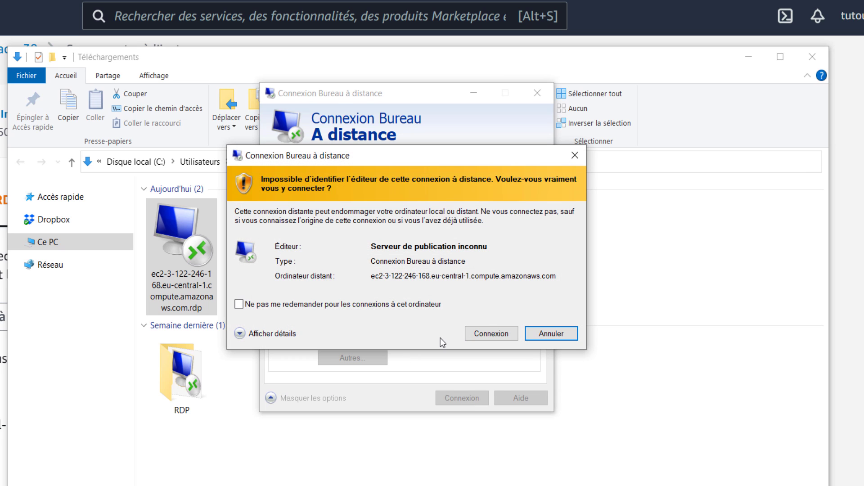
{"action": "left_click", "coordinate": [474, 328]}
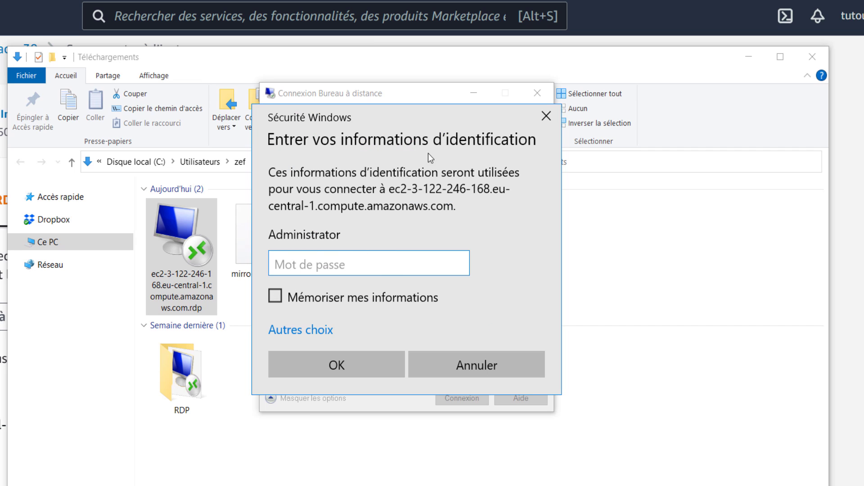
{"action": "key", "text": "ctrl+v"}
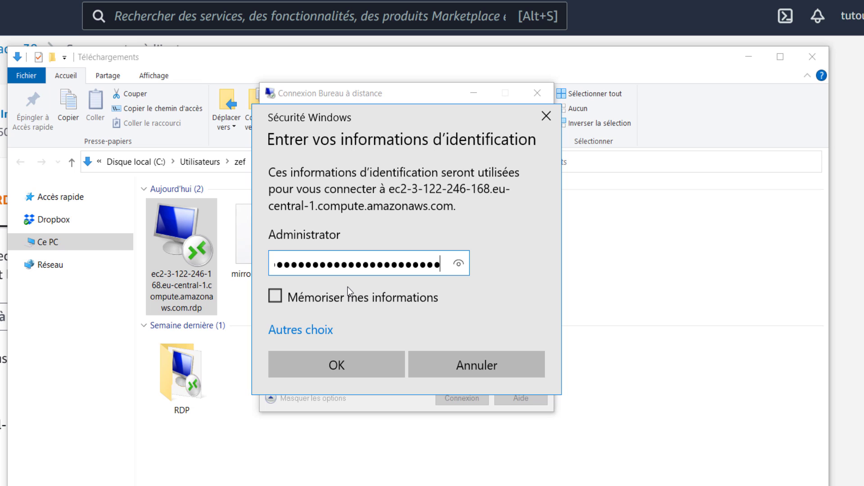
{"action": "left_click", "coordinate": [275, 297]}
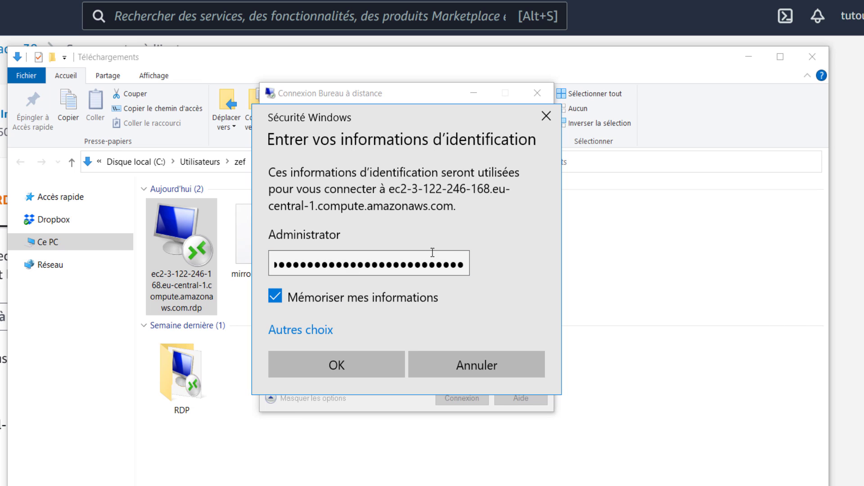
{"action": "left_click", "coordinate": [334, 365]}
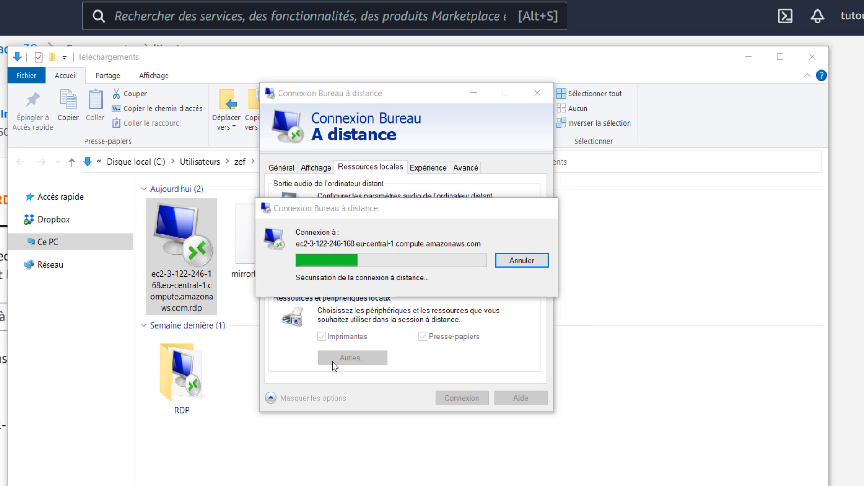
{"action": "left_click_drag", "start_coordinate": [400, 118], "coordinate": [476, 115]}
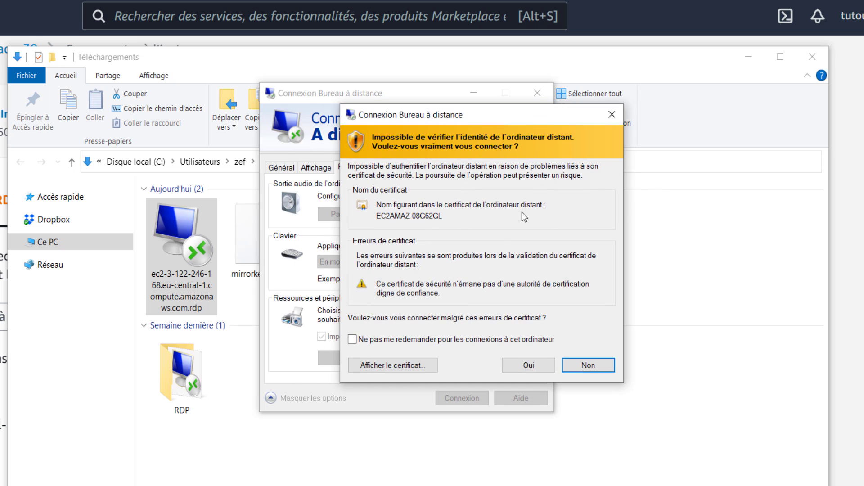
{"action": "left_click", "coordinate": [511, 368]}
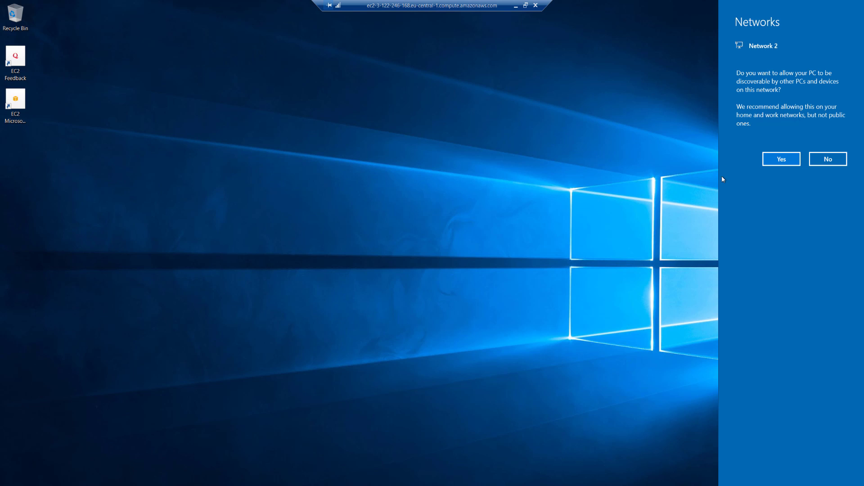
Allow network discovery on the instance, then shrink the remote session window and move it toward the centre.
{"action": "left_click", "coordinate": [778, 164]}
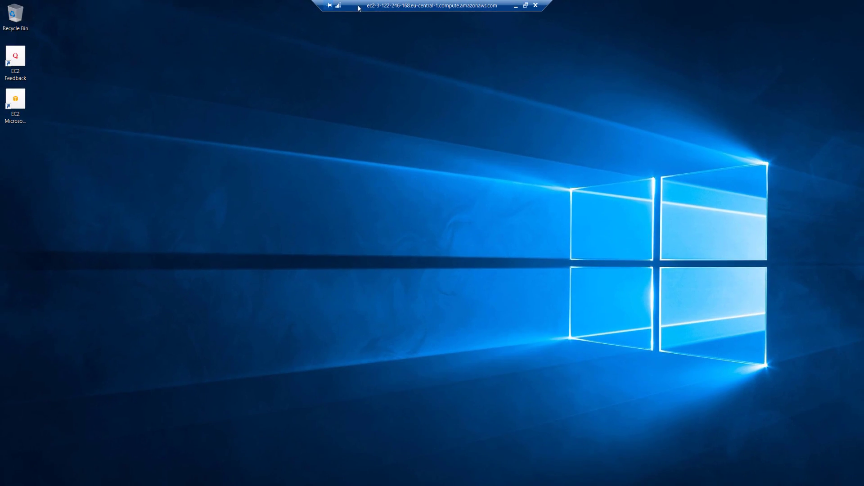
{"action": "left_click", "coordinate": [525, 5]}
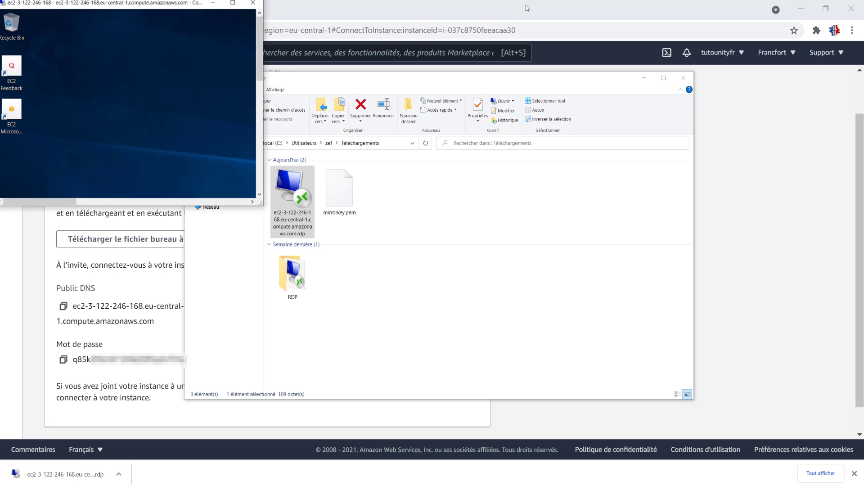
{"action": "left_click_drag", "start_coordinate": [137, 11], "coordinate": [234, 149]}
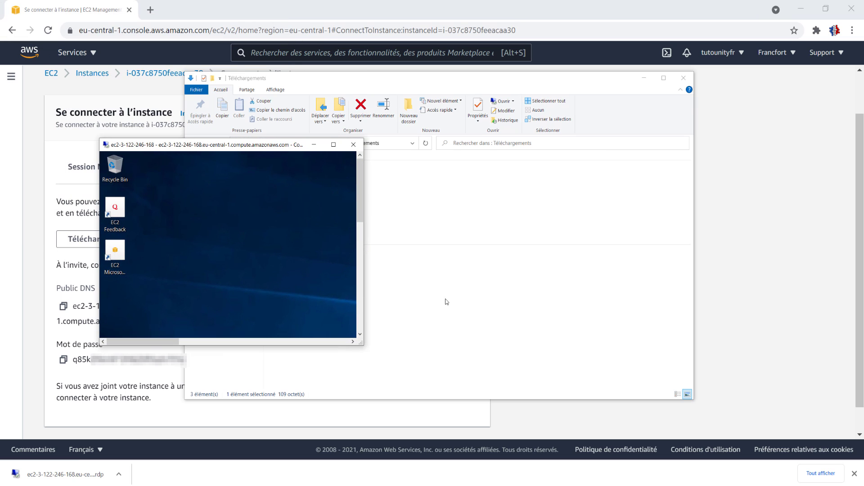
{"action": "left_click_drag", "start_coordinate": [306, 145], "coordinate": [332, 166]}
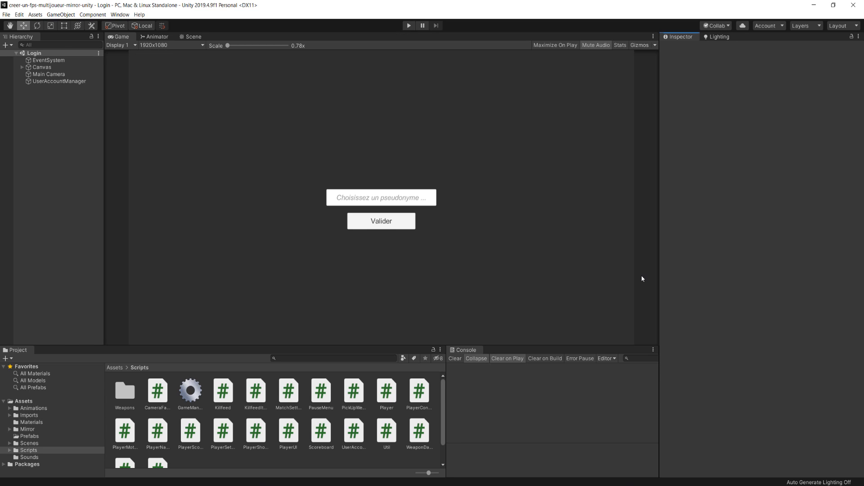
Load the Lobby scene, confirm NetworkManager's Kcp Transport port is 7777, then browse the Scripts folder.
{"action": "left_click", "coordinate": [27, 444]}
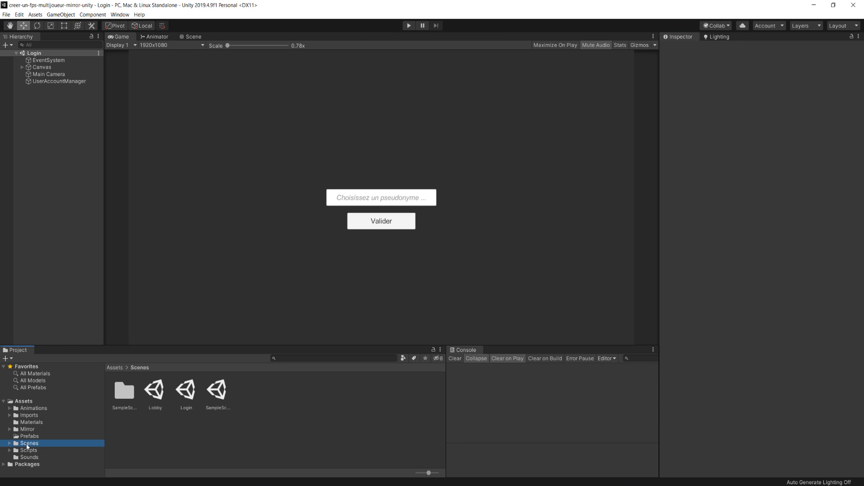
{"action": "double_click", "coordinate": [163, 396]}
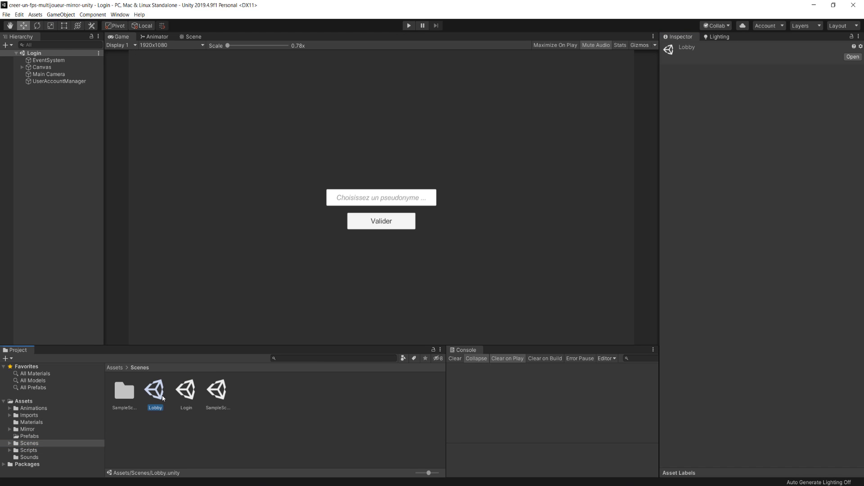
{"action": "left_click", "coordinate": [54, 81]}
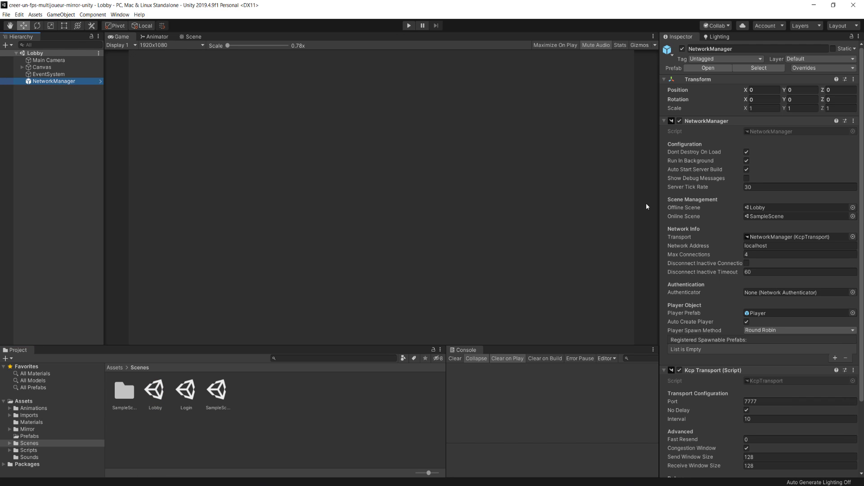
{"action": "left_click_drag", "start_coordinate": [658, 208], "coordinate": [601, 211]}
{"action": "left_click", "coordinate": [614, 317]}
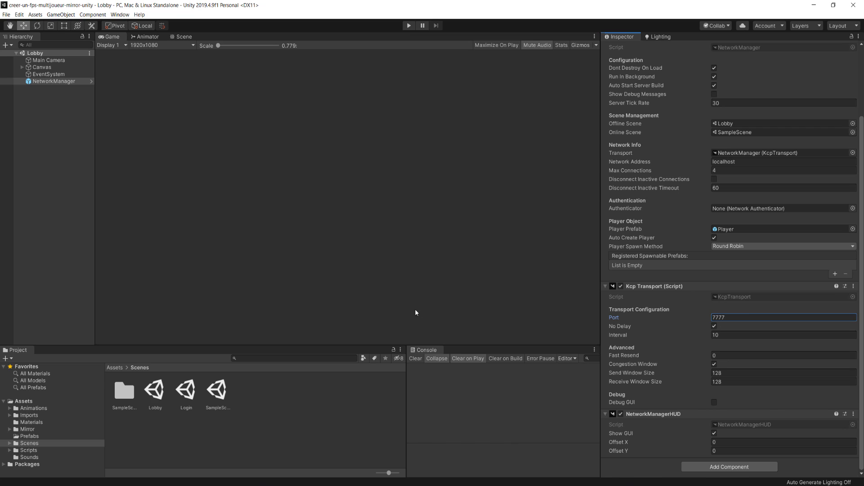
{"action": "left_click", "coordinate": [427, 305]}
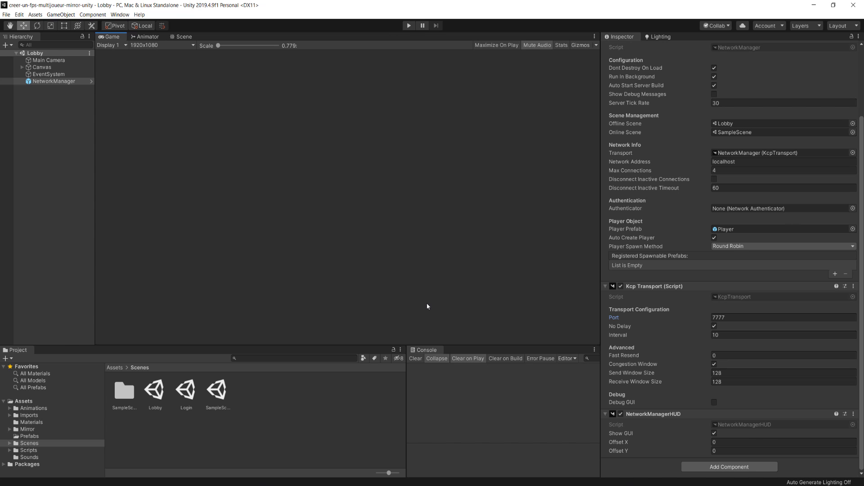
{"action": "left_click", "coordinate": [29, 450]}
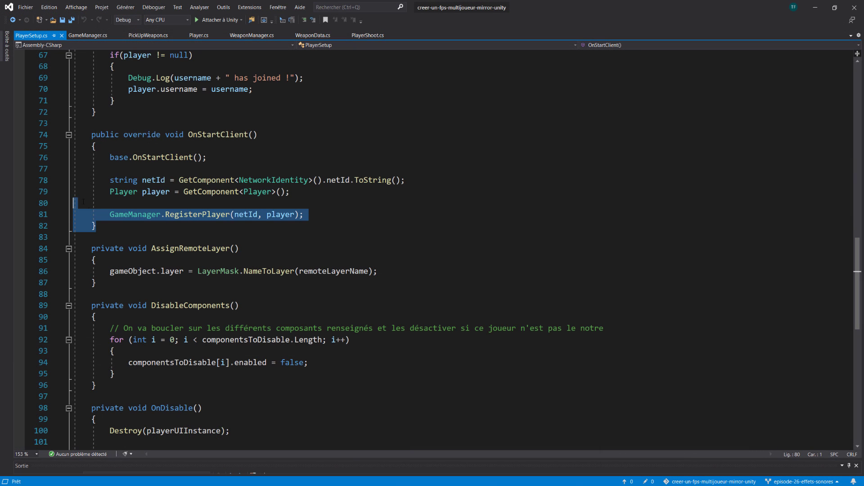
{"action": "left_click_drag", "start_coordinate": [74, 218], "coordinate": [57, 129]}
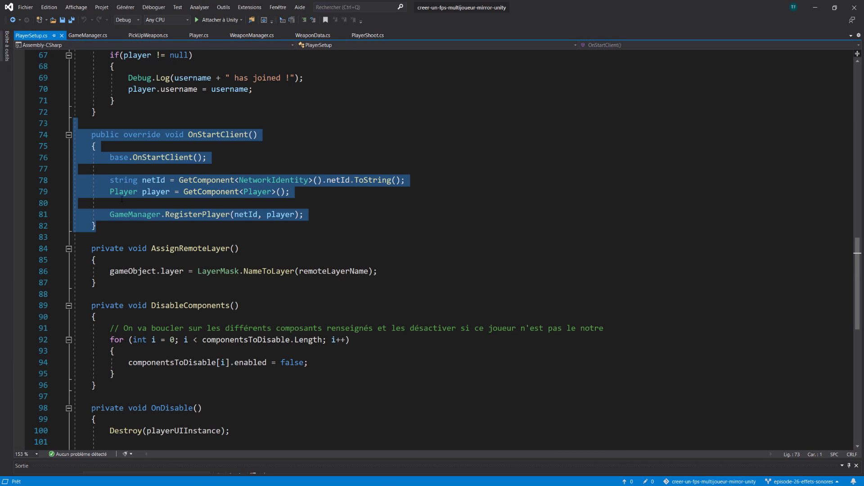
{"action": "key", "text": "Right"}
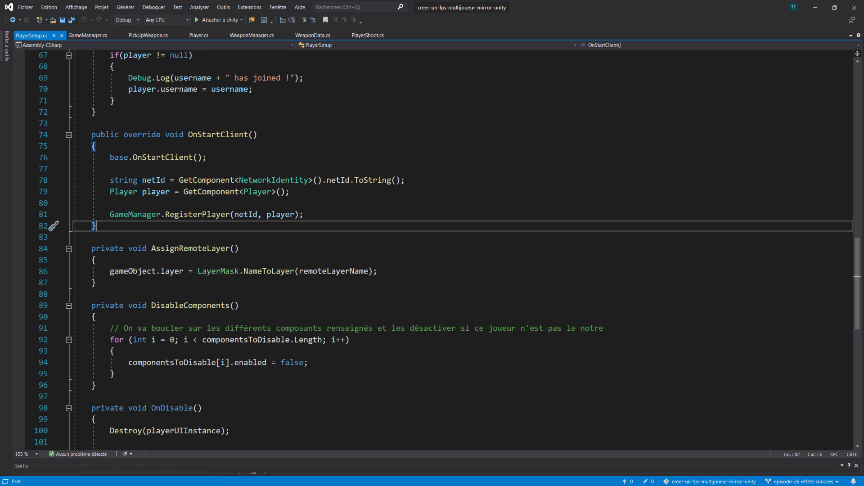
Declare a new private void RegisterPlayerAndSetUsername() method below OnStartClient.
{"action": "key", "text": "Return"}
{"action": "key", "text": "Return"}
{"action": "type", "text": "private void "}
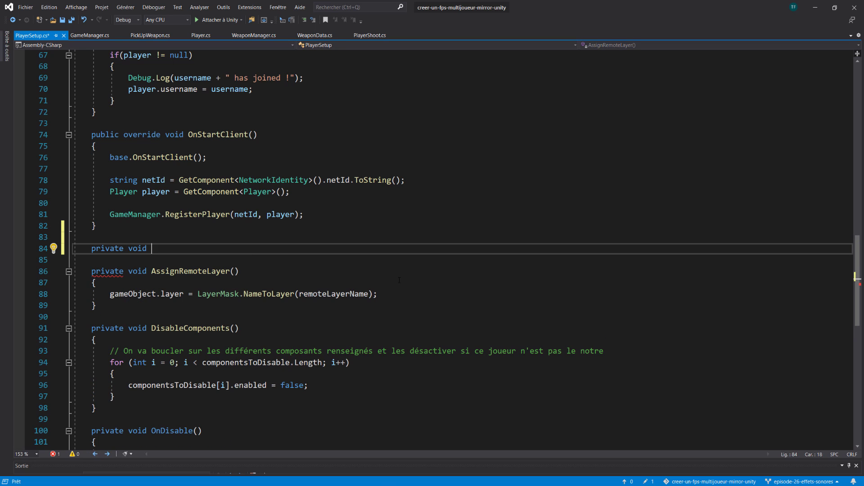
{"action": "type", "text": "RegisterPlayerAndSetUsername()"}
{"action": "key", "text": "Return"}
{"action": "type", "text": "{"}
{"action": "key", "text": "Return"}
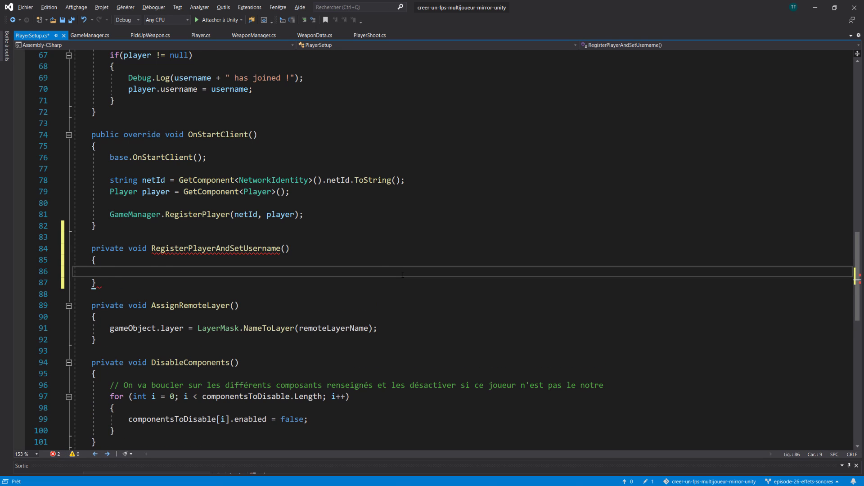
Copy OnStartClient's player-registration lines into the new method's body.
{"action": "left_click_drag", "start_coordinate": [304, 214], "coordinate": [110, 180]}
{"action": "key", "text": "ctrl+c"}
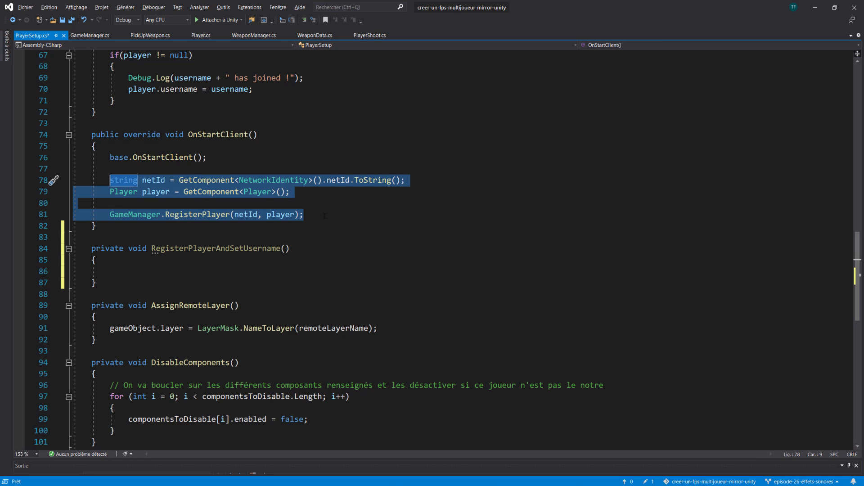
{"action": "left_click", "coordinate": [169, 273]}
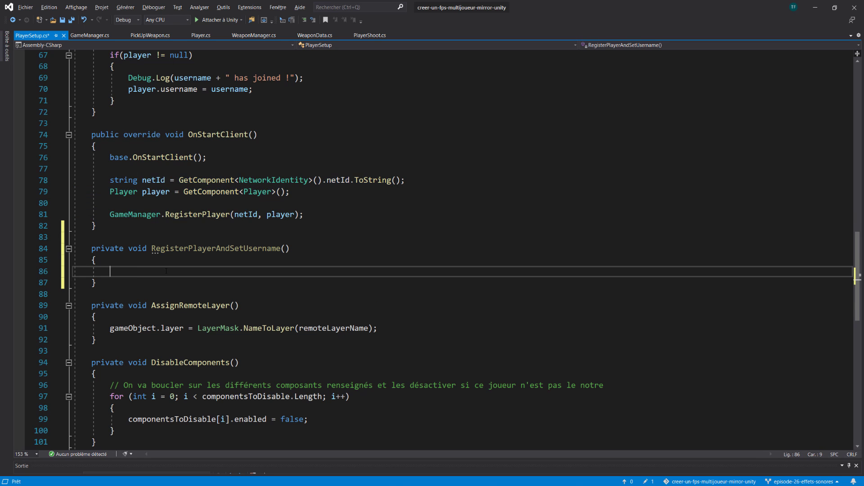
{"action": "key", "text": "ctrl+v"}
{"action": "left_click", "coordinate": [216, 248]}
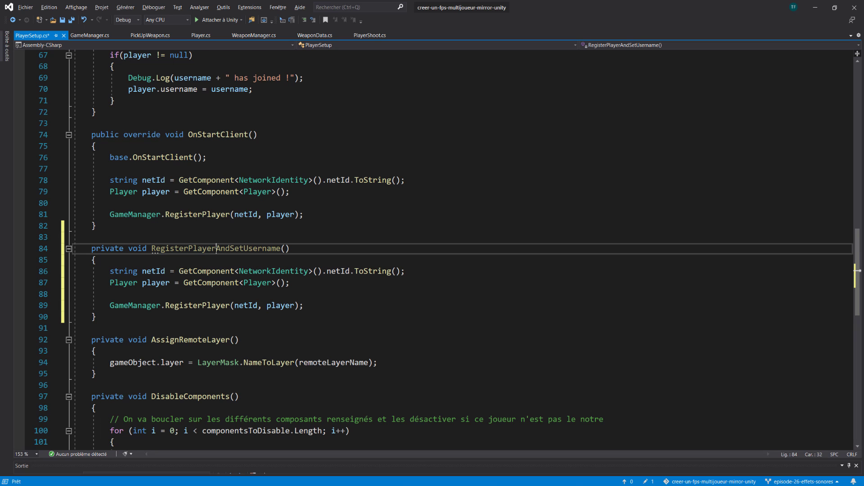
{"action": "left_click_drag", "start_coordinate": [304, 214], "coordinate": [114, 180]}
Replace the original registration lines in OnStartClient with a RegisterPlayerAndSetUsername(); call.
{"action": "key", "text": "shift+Home"}
{"action": "type", "text": "RegisterPlayerAndSetUsername"}
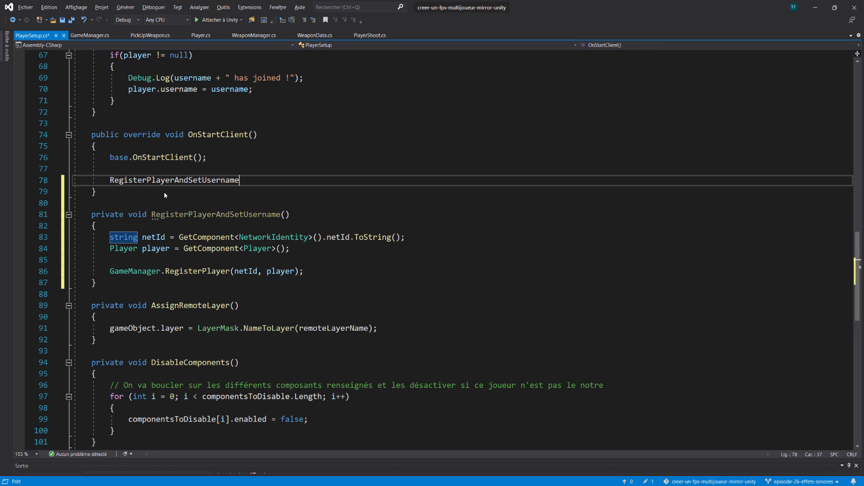
{"action": "type", "text": "();"}
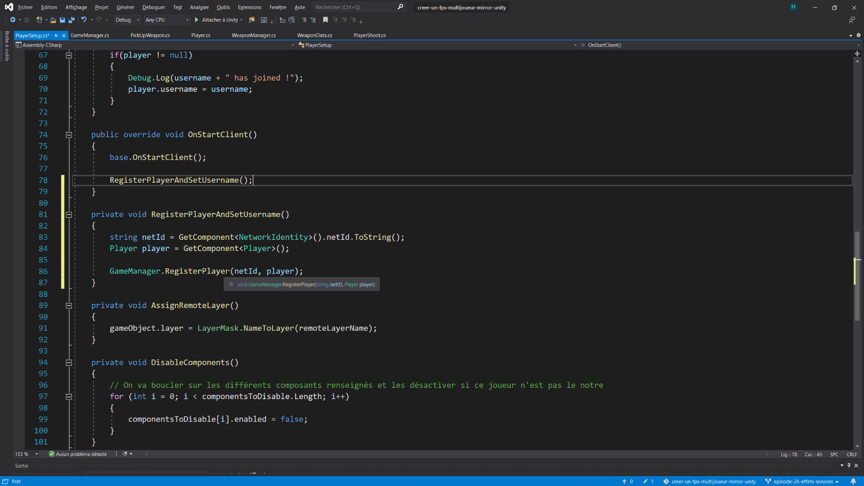
{"action": "key", "text": "Down"}
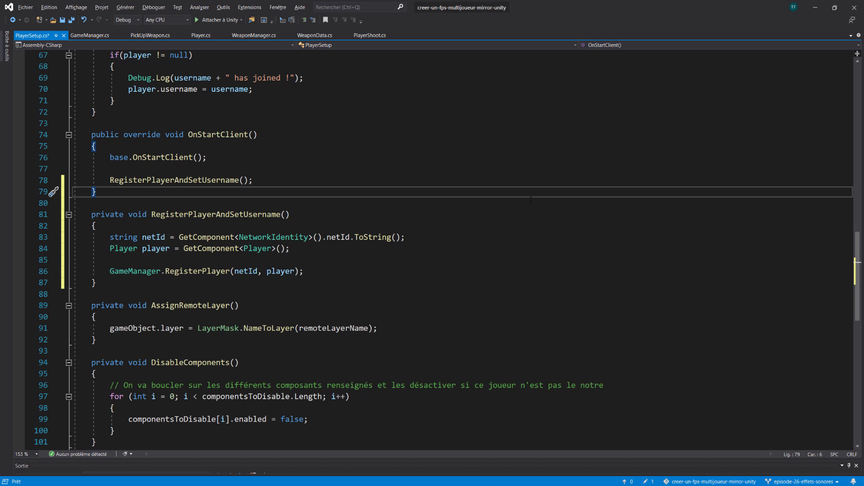
Add an OnStartServer override calling RegisterPlayerAndSetUsername(), and save PlayerSetup.cs.
{"action": "key", "text": "Return"}
{"action": "key", "text": "Return"}
{"action": "type", "text": "public"}
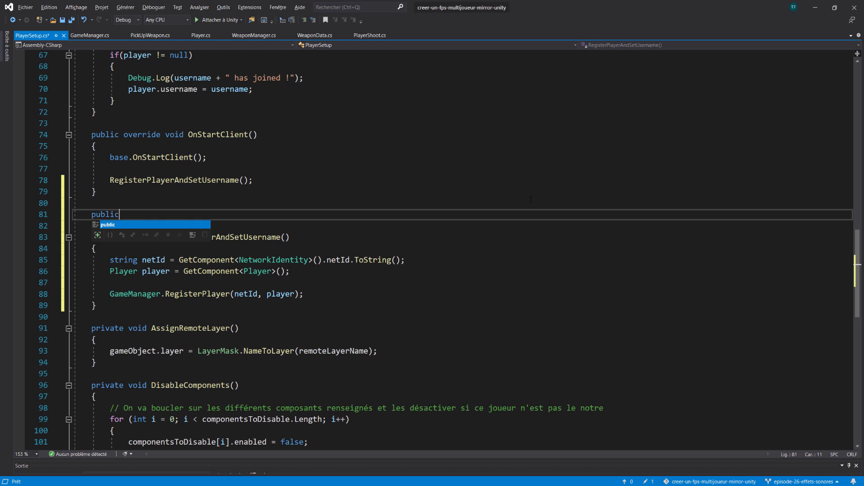
{"action": "type", "text": " override"}
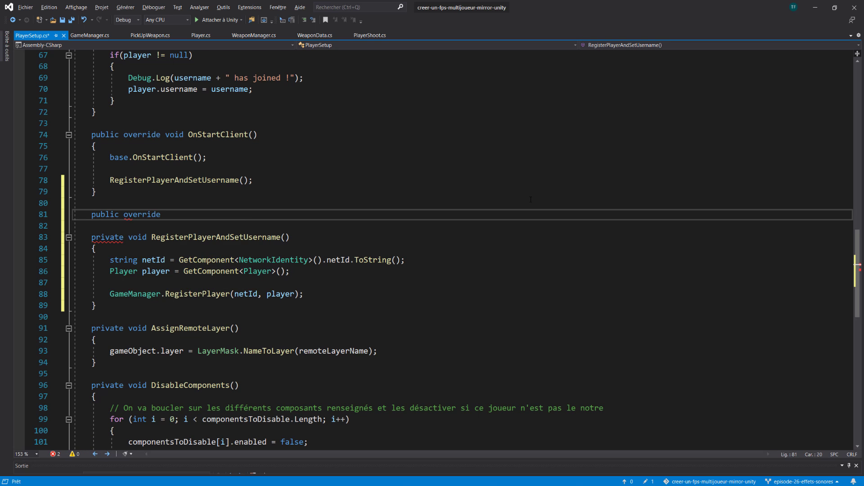
{"action": "type", "text": " void OnSta"}
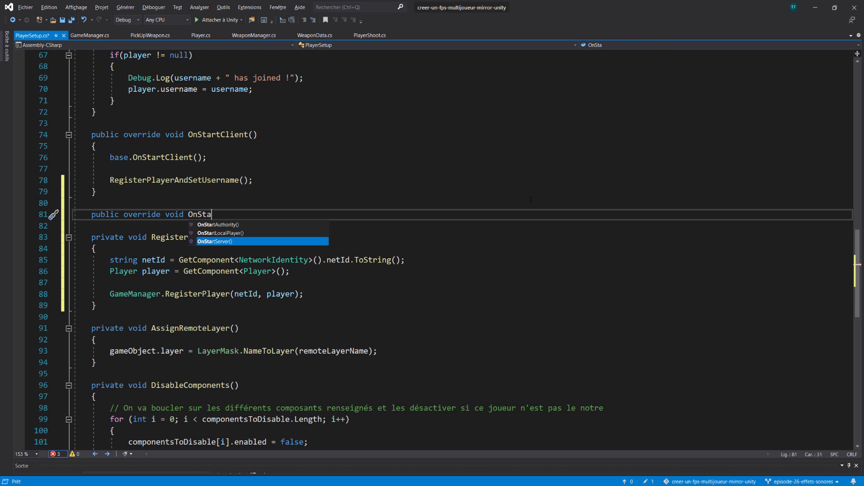
{"action": "key", "text": "Return"}
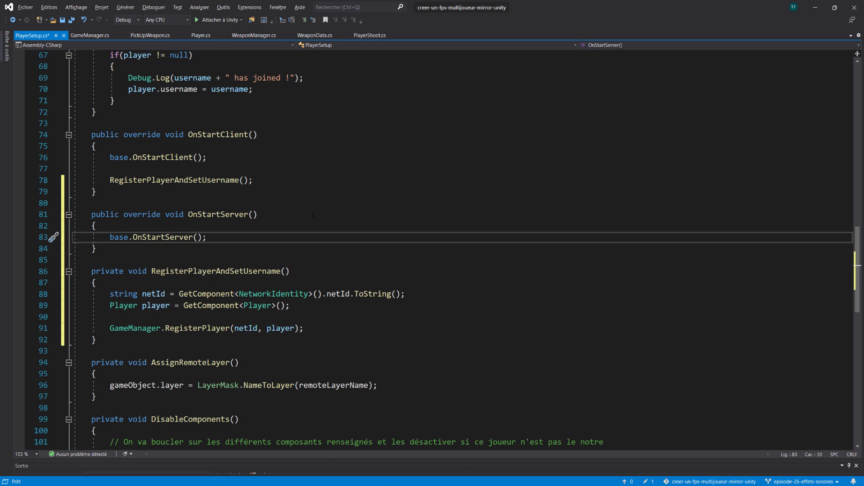
{"action": "key", "text": "Return"}
{"action": "key", "text": "Return"}
{"action": "type", "text": "RegisterPlayerAndSetUsername()"}
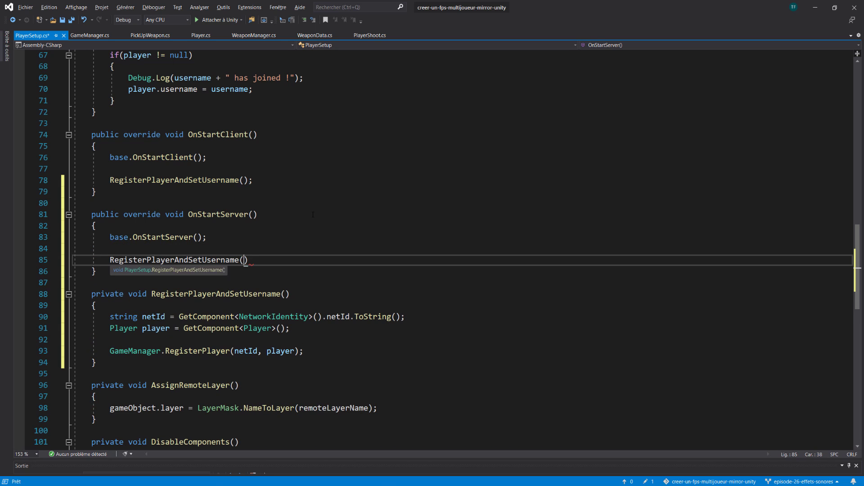
{"action": "type", "text": ";"}
{"action": "key", "text": "ctrl+s"}
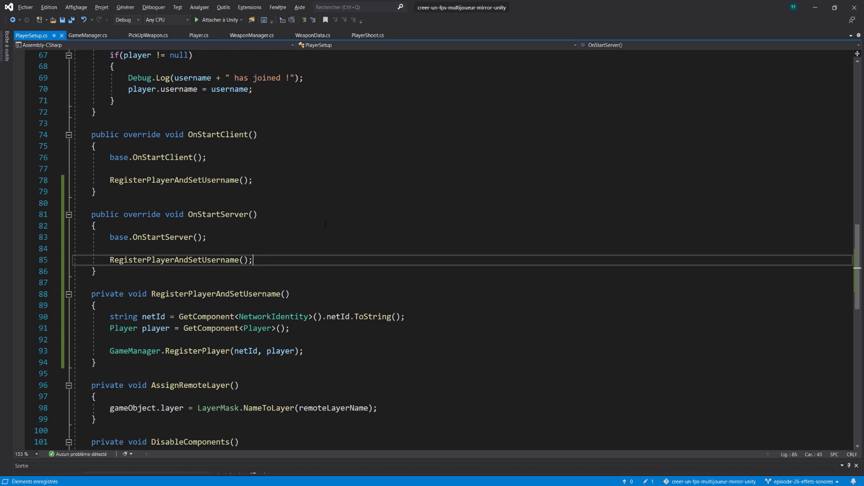
{"action": "left_click", "coordinate": [492, 203]}
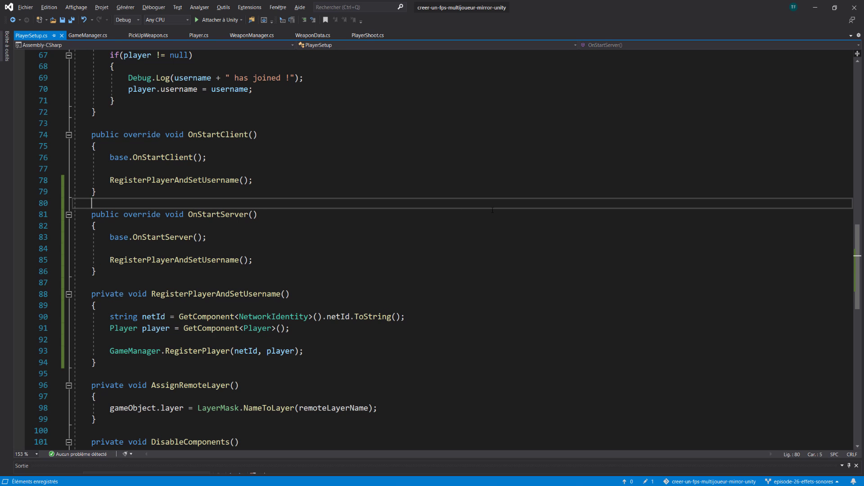
Add the comment '// Utilisé dans le cas où le build est uniquement un serveur' above OnStartServer and save.
{"action": "key", "text": "Return"}
{"action": "type", "text": "// Utilisé dans le c"}
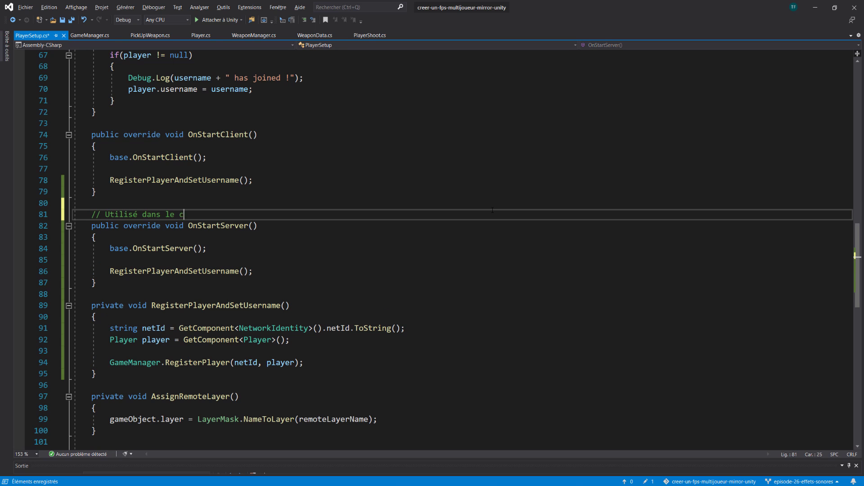
{"action": "type", "text": "as où le build est uniquement un serveur"}
{"action": "key", "text": "ctrl+s"}
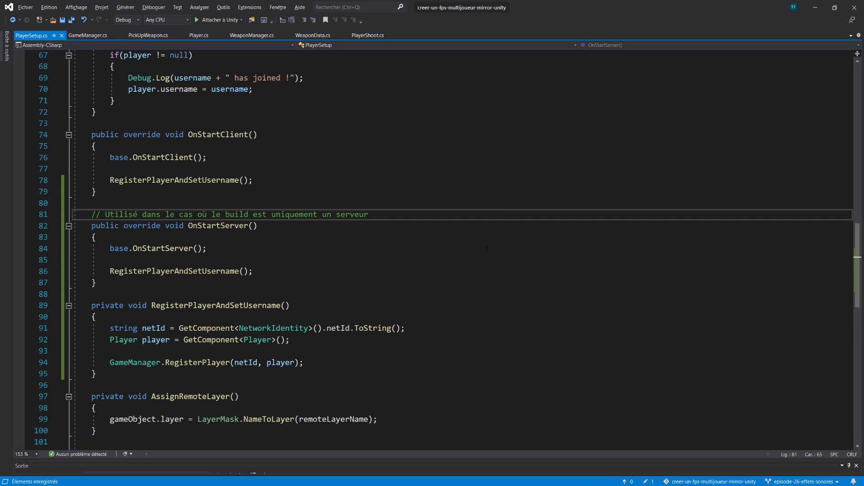
Remove the CmdSetUsername call on line 58 from the Start method.
{"action": "scroll", "coordinate": [486, 249], "scroll_direction": "up", "scroll_amount": 11}
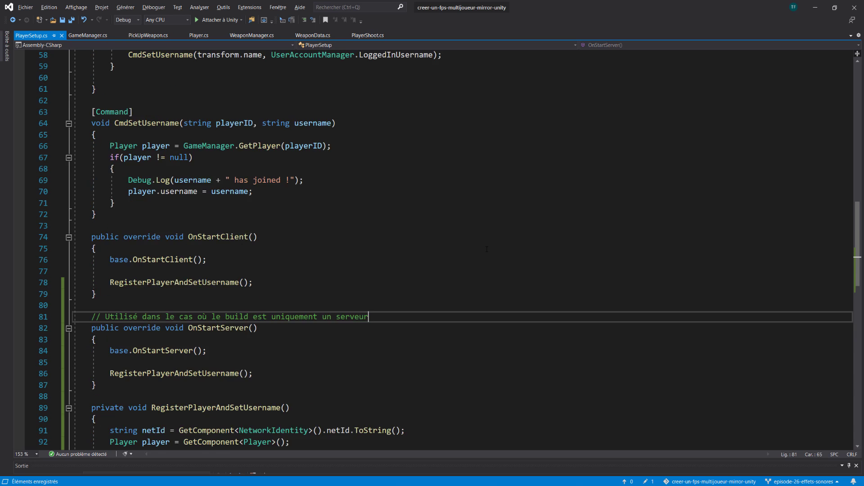
{"action": "scroll", "coordinate": [487, 249], "scroll_direction": "up", "scroll_amount": 6}
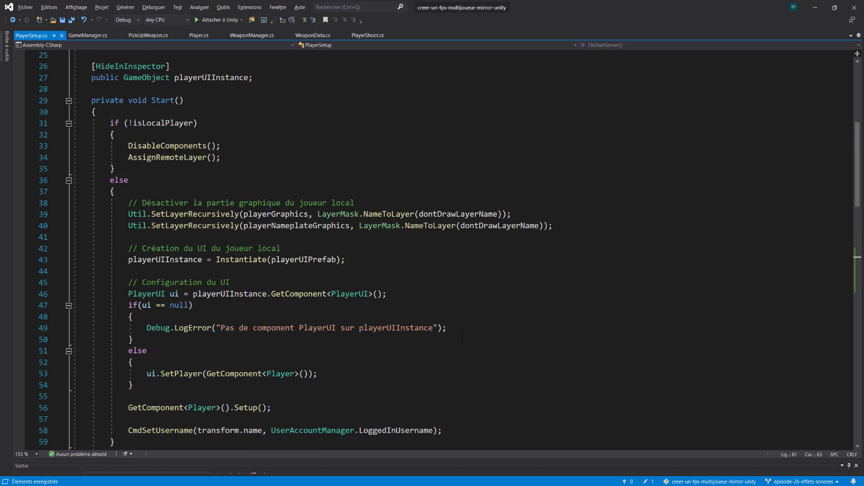
{"action": "double_click", "coordinate": [163, 202]}
{"action": "left_click_drag", "start_coordinate": [187, 203], "coordinate": [72, 203]}
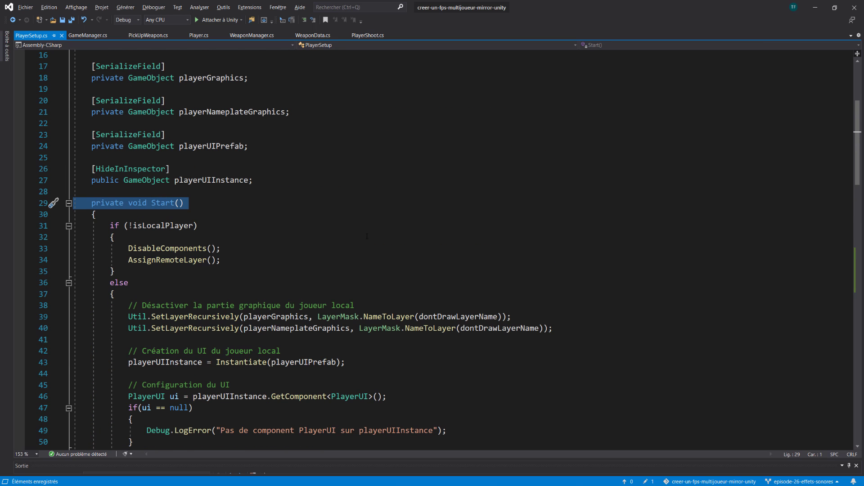
{"action": "scroll", "coordinate": [364, 238], "scroll_direction": "down", "scroll_amount": 6}
{"action": "left_click_drag", "start_coordinate": [447, 329], "coordinate": [128, 329]}
{"action": "key", "text": "ctrl+c"}
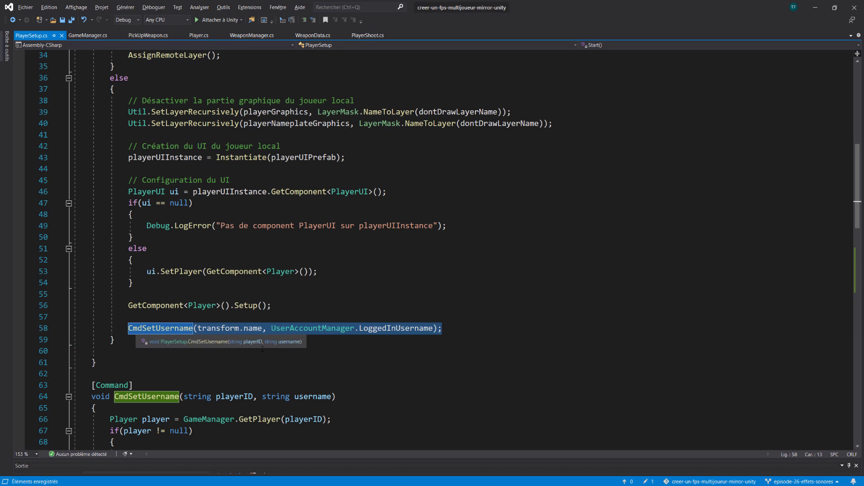
{"action": "key", "text": "Delete"}
{"action": "left_click_drag", "start_coordinate": [275, 329], "coordinate": [318, 315]}
{"action": "key", "text": "BackSpace"}
{"action": "key", "text": "BackSpace"}
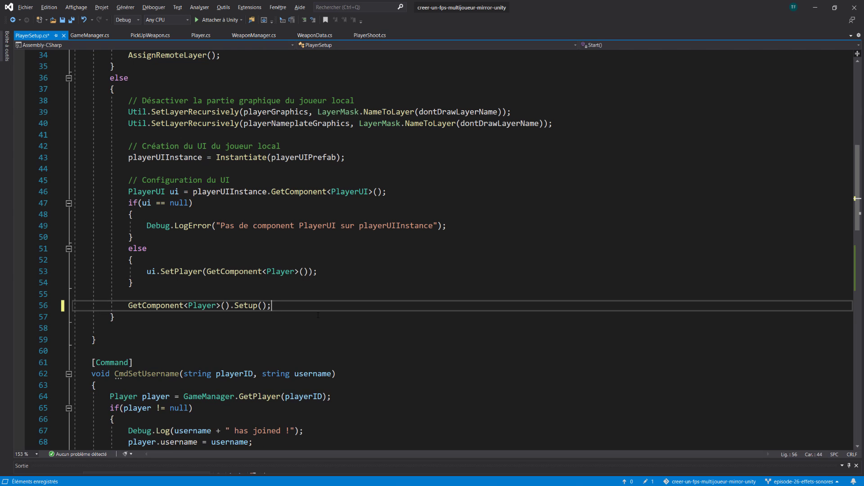
Paste CmdSetUsername after GameManager.RegisterPlayer on line 93, save, and minimize Visual Studio.
{"action": "scroll", "coordinate": [319, 314], "scroll_direction": "down", "scroll_amount": 11}
{"action": "scroll", "coordinate": [320, 312], "scroll_direction": "down", "scroll_amount": 1}
{"action": "left_click", "coordinate": [325, 306]}
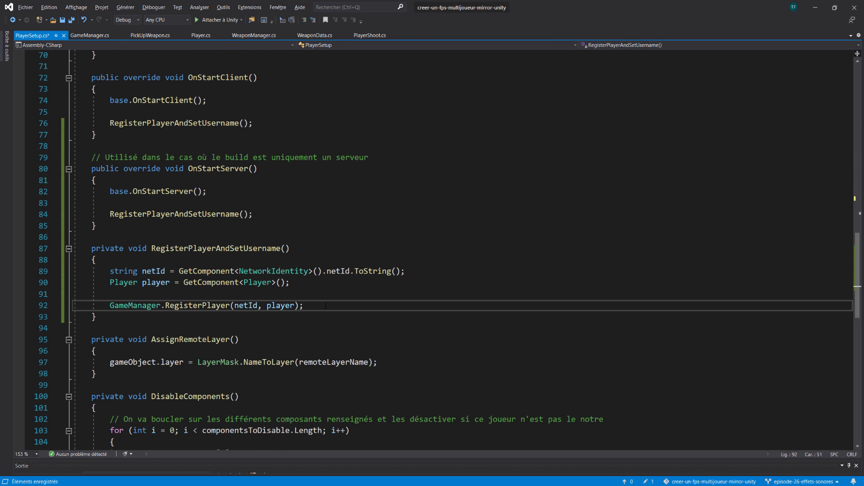
{"action": "key", "text": "Return"}
{"action": "key", "text": "ctrl+v"}
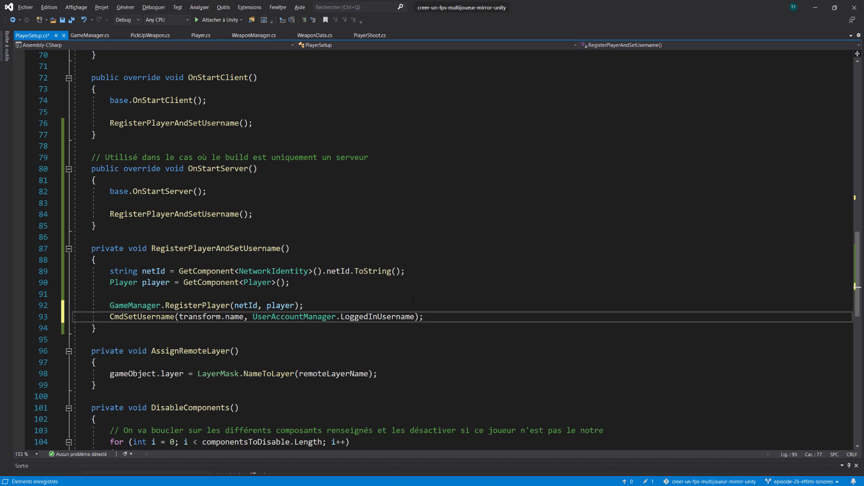
{"action": "key", "text": "ctrl+s"}
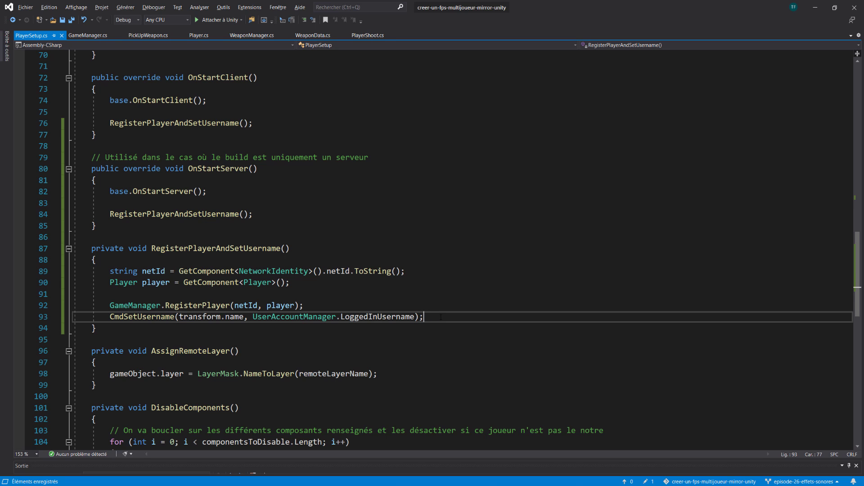
{"action": "left_click", "coordinate": [815, 7]}
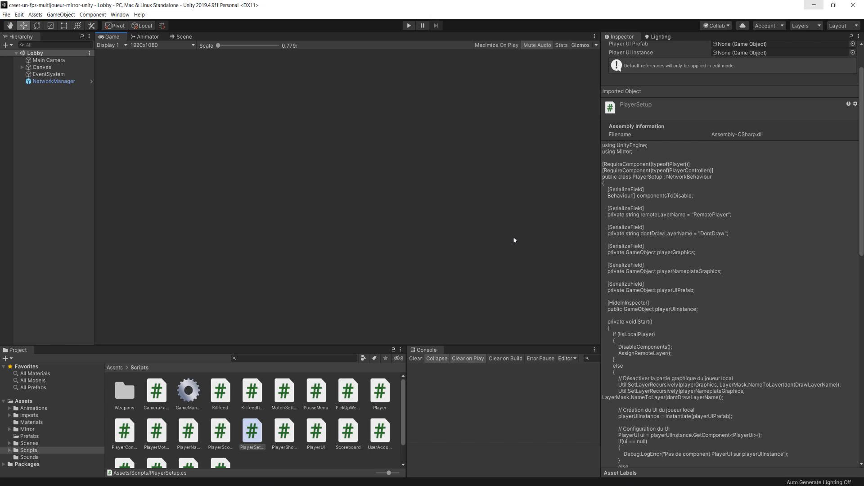
Open File > Build Settings listing Login, Lobby and SampleScene for Windows x86_64, and reposition it.
{"action": "left_click", "coordinate": [7, 14]}
{"action": "left_click", "coordinate": [33, 90]}
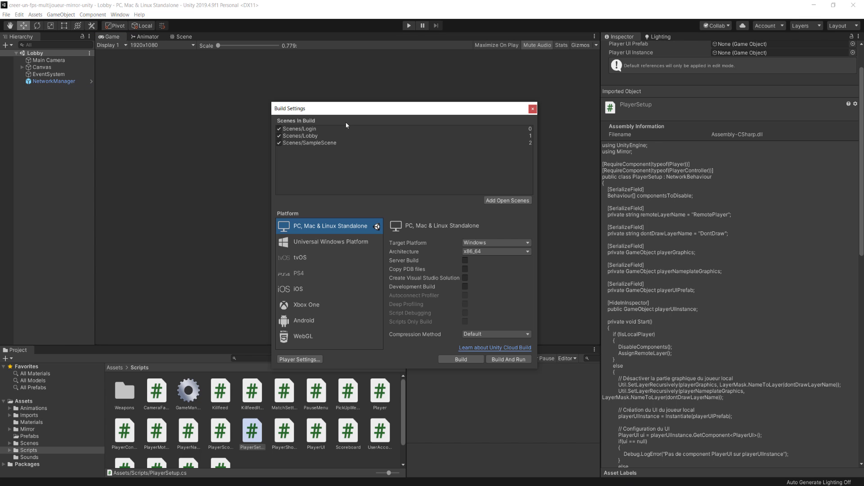
{"action": "left_click_drag", "start_coordinate": [358, 113], "coordinate": [280, 73]}
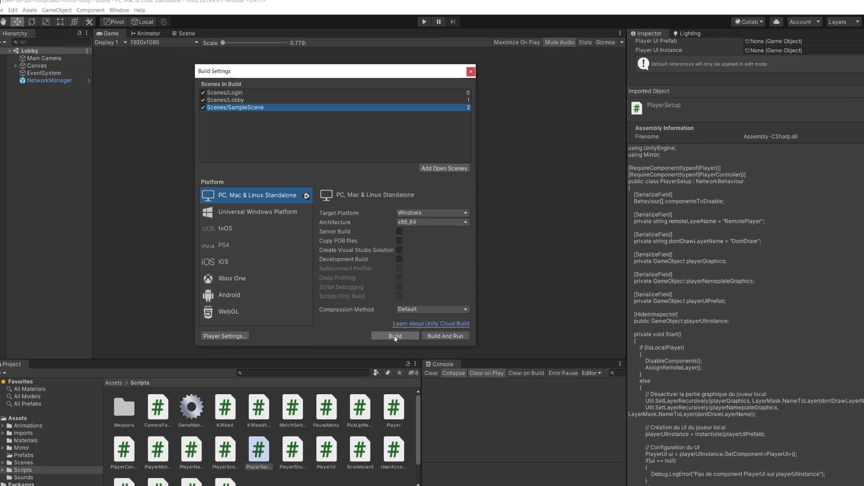
Build the client, choosing a newly created ClientBuild folder on SSD-2-SAMSUNG (F:) as output.
{"action": "left_click", "coordinate": [395, 336]}
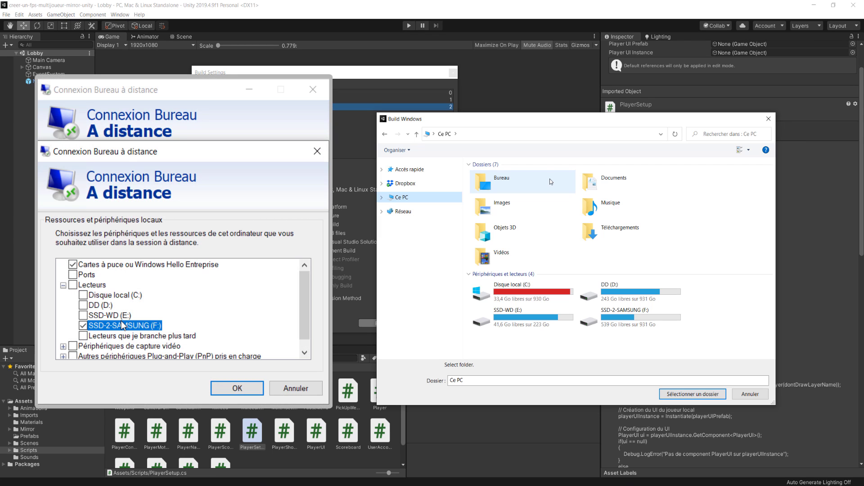
{"action": "left_click", "coordinate": [599, 323]}
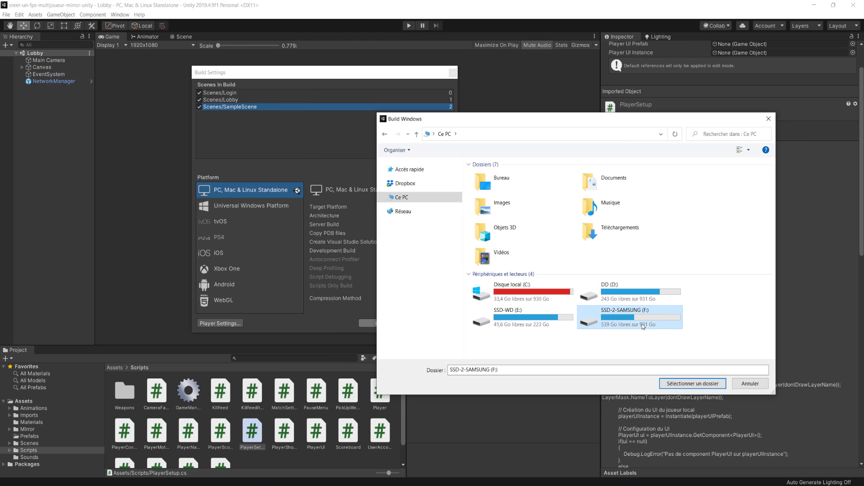
{"action": "double_click", "coordinate": [613, 323]}
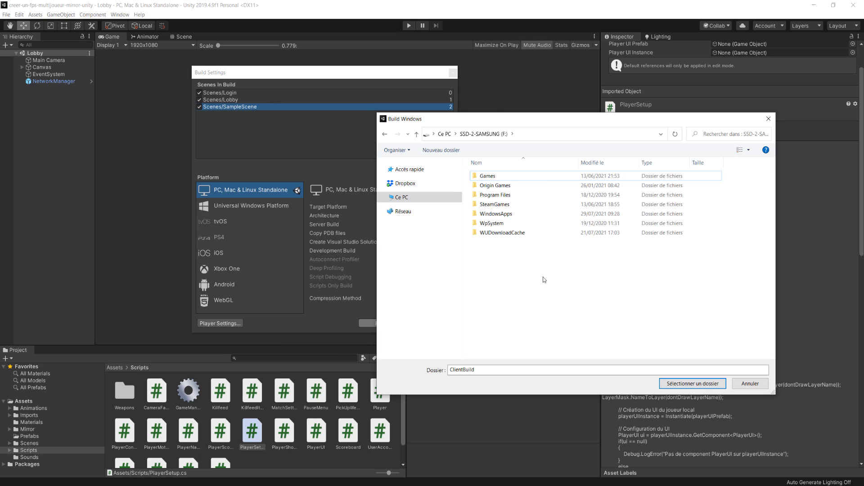
{"action": "left_click", "coordinate": [441, 150]}
{"action": "type", "text": "ClientBuild"}
{"action": "key", "text": "Return"}
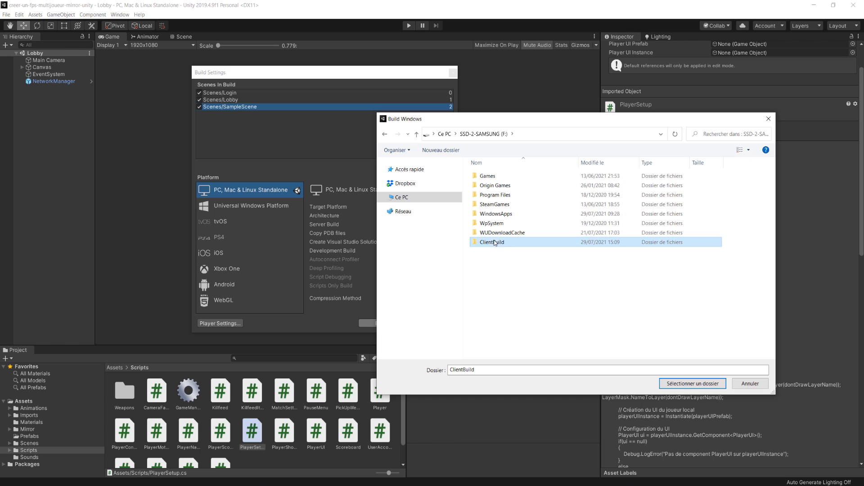
{"action": "left_click", "coordinate": [692, 384]}
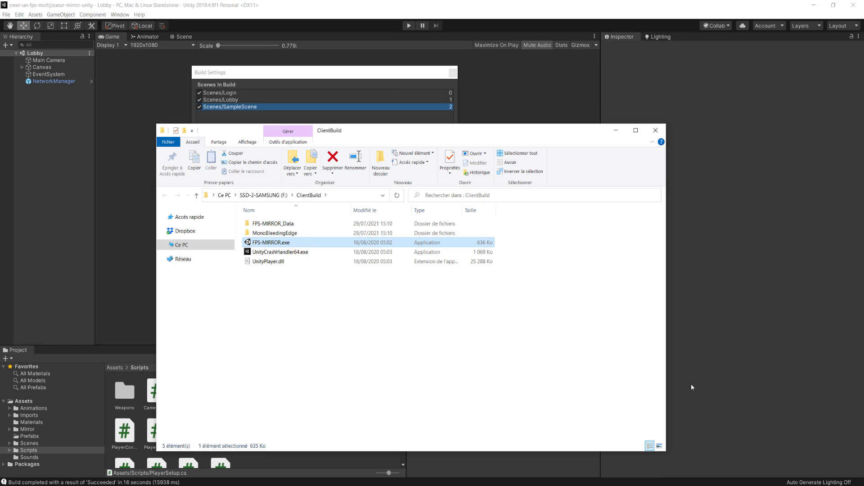
Close the ClientBuild Explorer window and tick Server Build in Build Settings.
{"action": "left_click", "coordinate": [656, 131]}
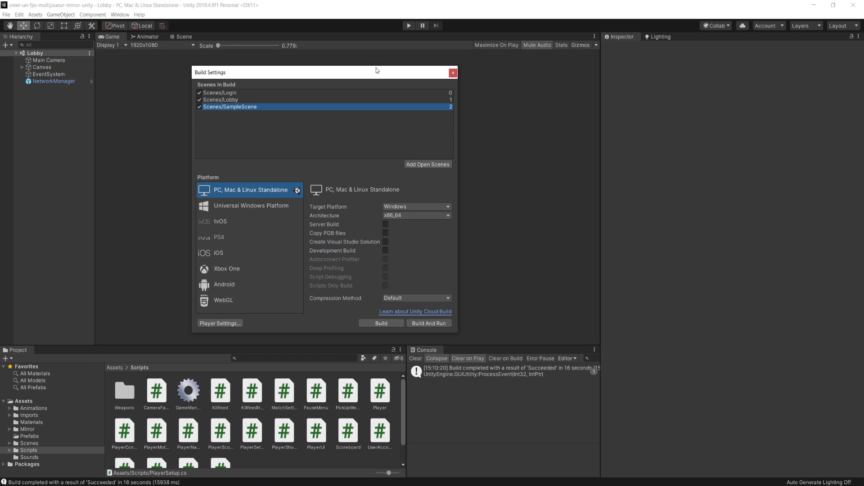
{"action": "left_click_drag", "start_coordinate": [364, 73], "coordinate": [379, 72]}
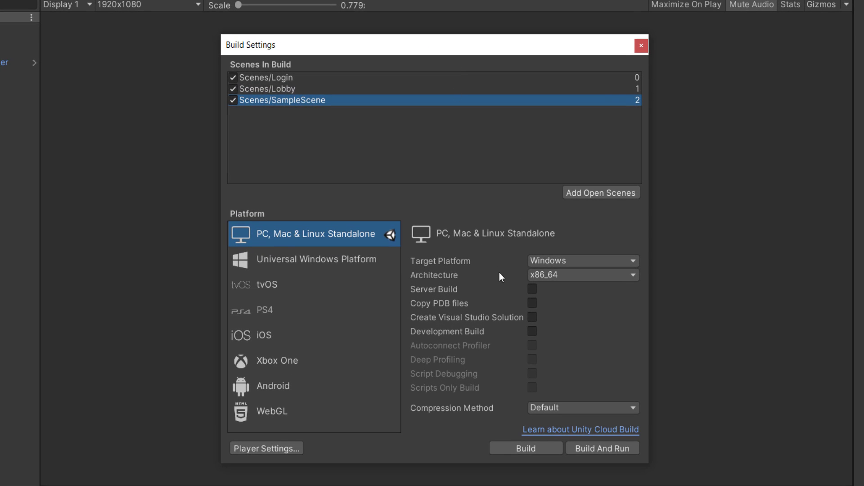
{"action": "left_click", "coordinate": [532, 290]}
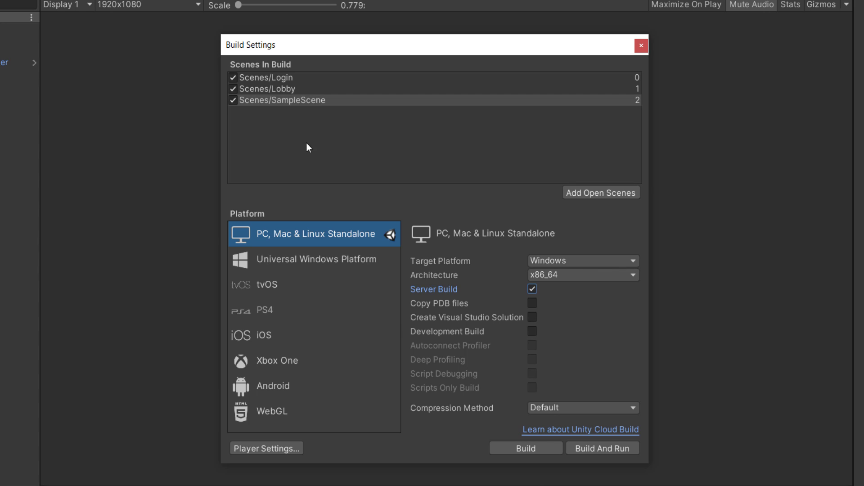
Untick Scenes/Login in Scenes In Build and start the server build.
{"action": "left_click", "coordinate": [233, 77]}
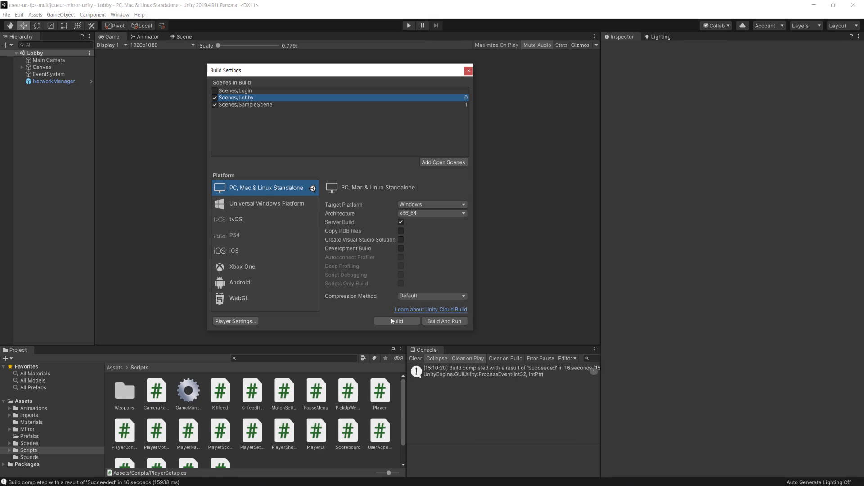
{"action": "left_click", "coordinate": [393, 321]}
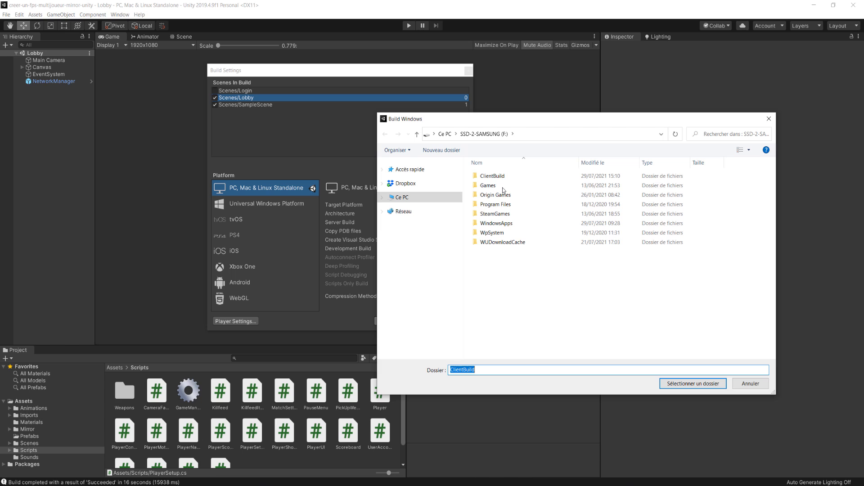
Create a ServerBuild folder on drive F: and select it as the server build output.
{"action": "left_click", "coordinate": [441, 150]}
{"action": "type", "text": "ServerBuild"}
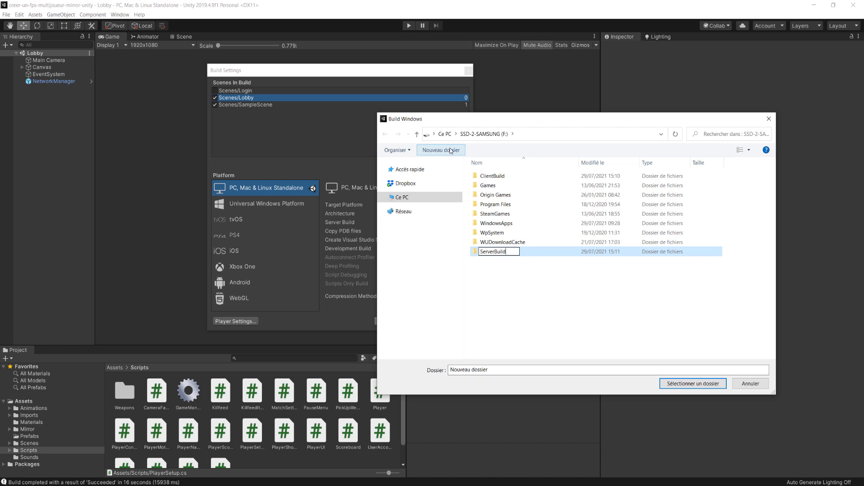
{"action": "key", "text": "Return"}
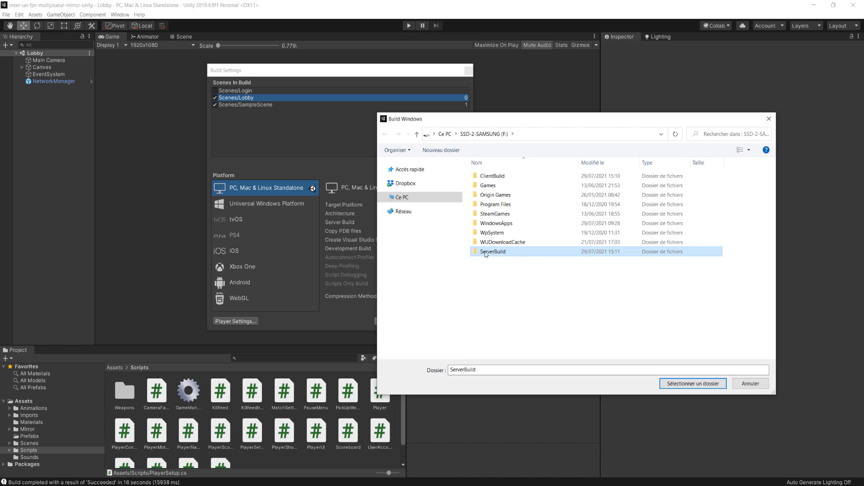
{"action": "left_click", "coordinate": [681, 385]}
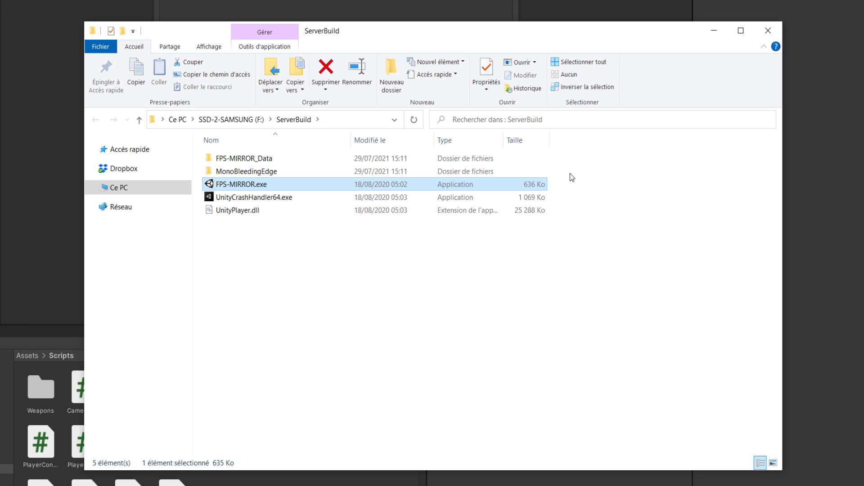
Go up to the SSD-2-SAMSUNG (F:) root showing both ClientBuild and ServerBuild folders.
{"action": "left_click", "coordinate": [230, 120]}
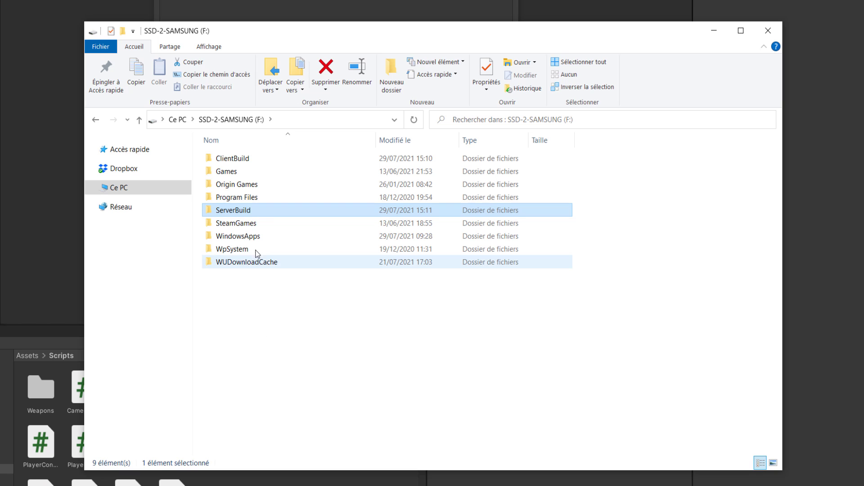
{"action": "mouse_move", "coordinate": [244, 213]}
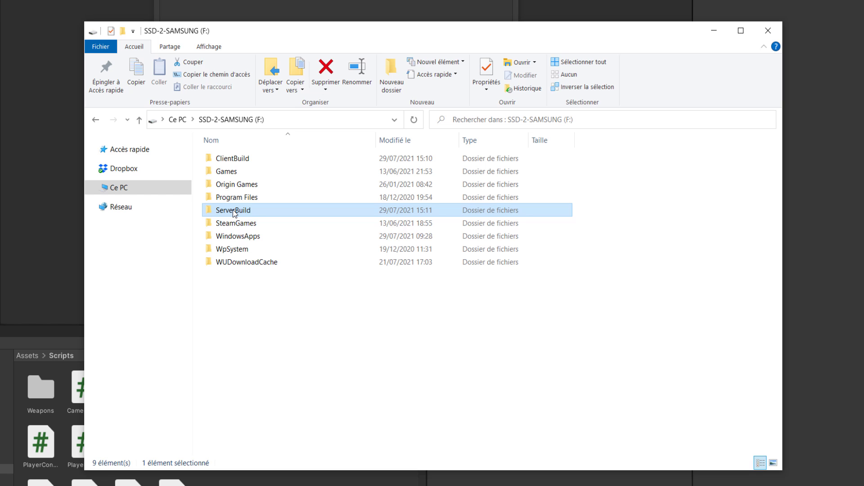
Archive the ServerBuild folder on drive F as ServerBuild.zip using WinRAR's ZIP format.
{"action": "right_click", "coordinate": [233, 210]}
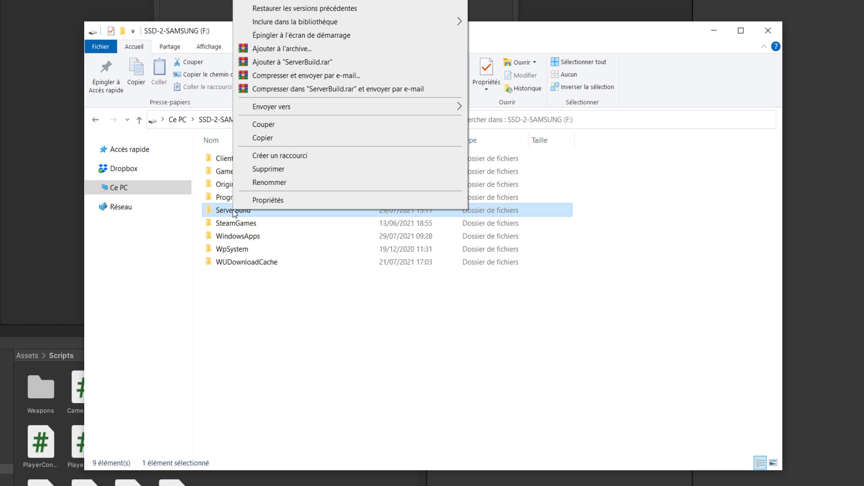
{"action": "left_click", "coordinate": [290, 50]}
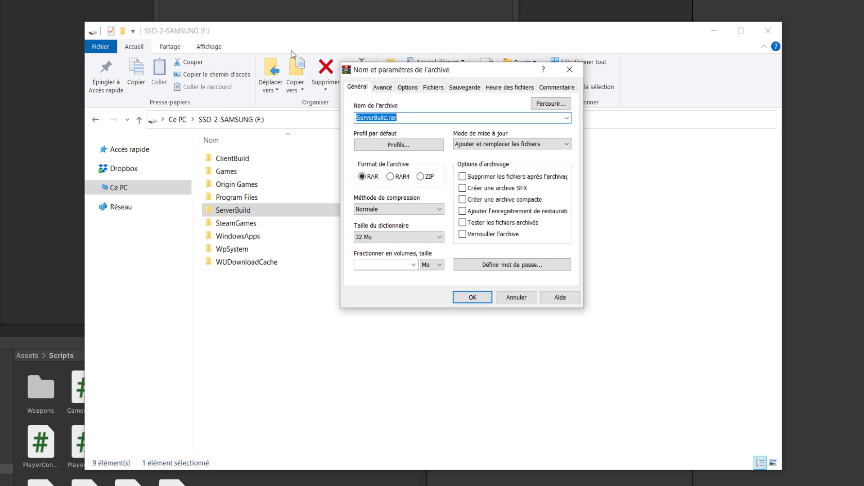
{"action": "left_click", "coordinate": [421, 176]}
{"action": "left_click", "coordinate": [465, 297]}
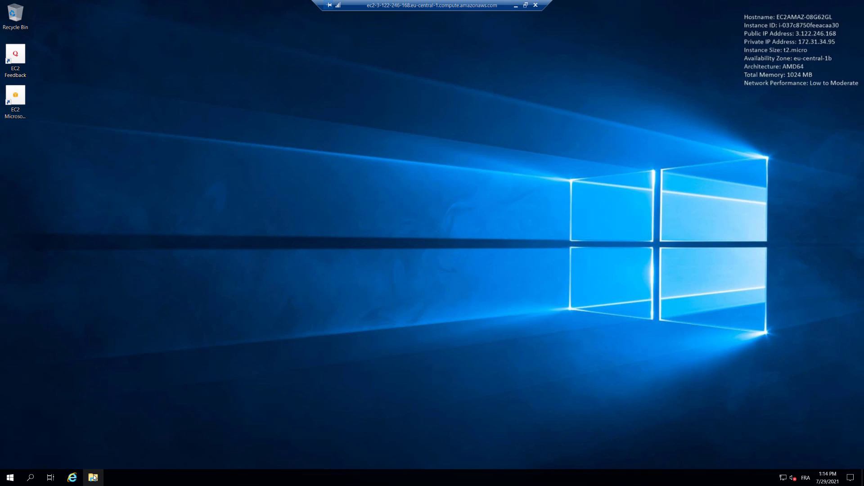
Browse from This PC to the redirected F drive and copy ServerBuild.zip onto the server desktop.
{"action": "left_click", "coordinate": [93, 477]}
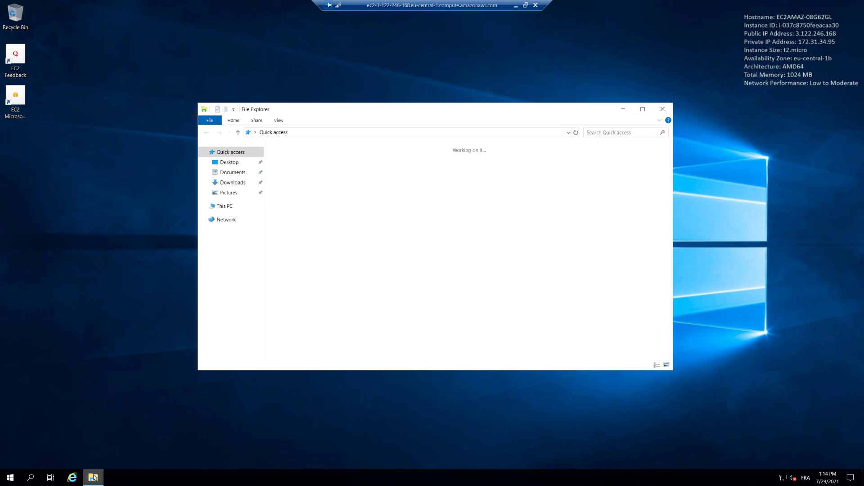
{"action": "left_click", "coordinate": [227, 208]}
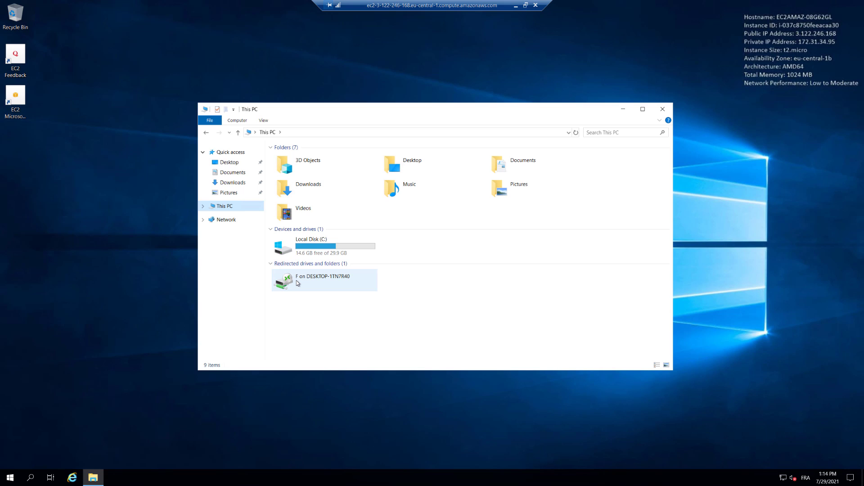
{"action": "double_click", "coordinate": [297, 282]}
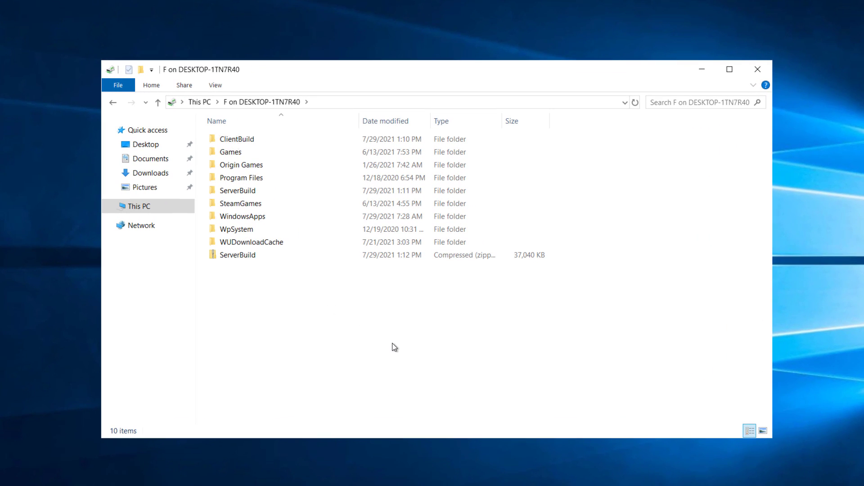
{"action": "left_click", "coordinate": [255, 191]}
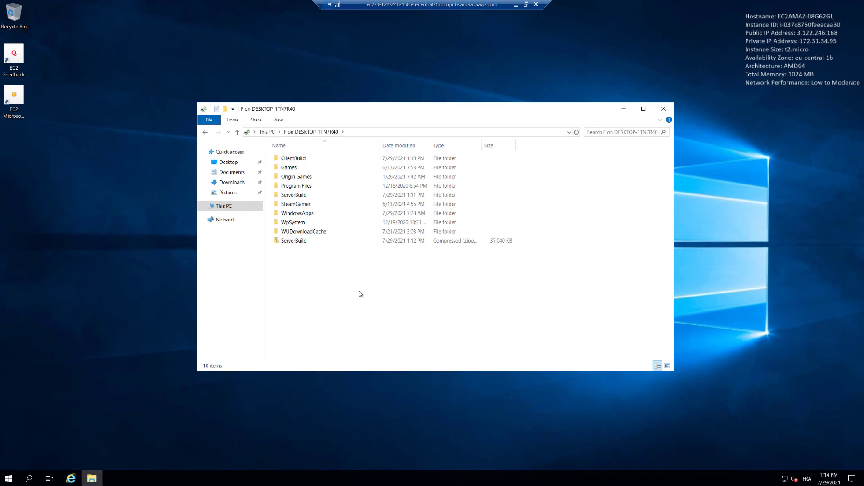
{"action": "left_click_drag", "start_coordinate": [318, 241], "coordinate": [106, 242]}
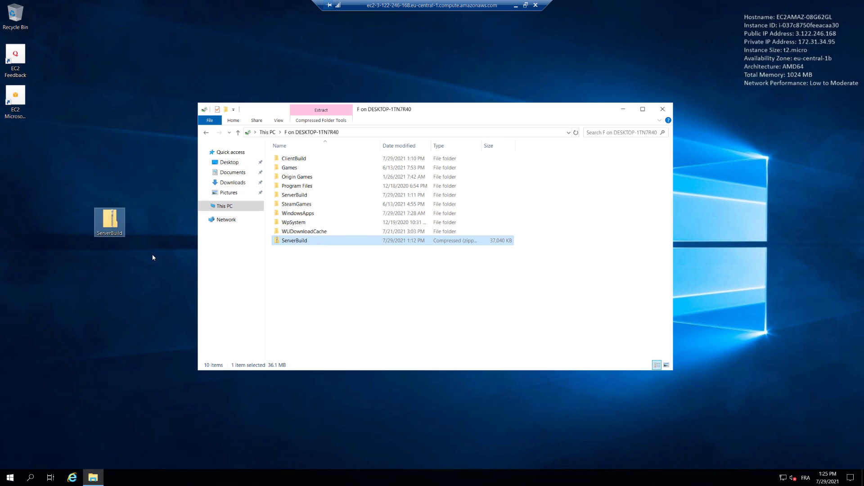
Extract ServerBuild.zip on the server desktop with Extract All and open the inner ServerBuild folder.
{"action": "left_click", "coordinate": [662, 109]}
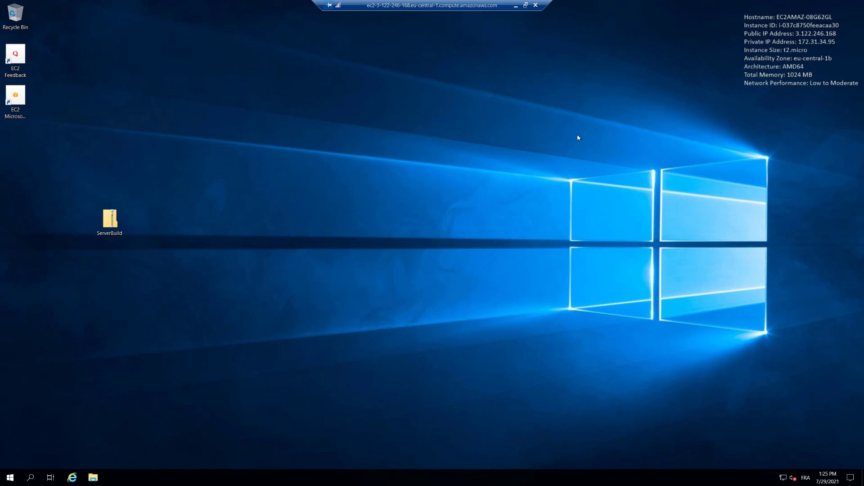
{"action": "right_click", "coordinate": [110, 223]}
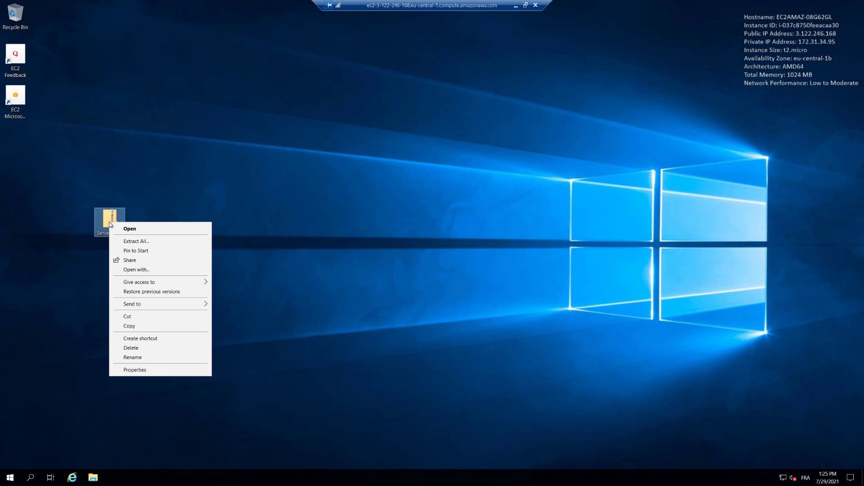
{"action": "left_click", "coordinate": [134, 243]}
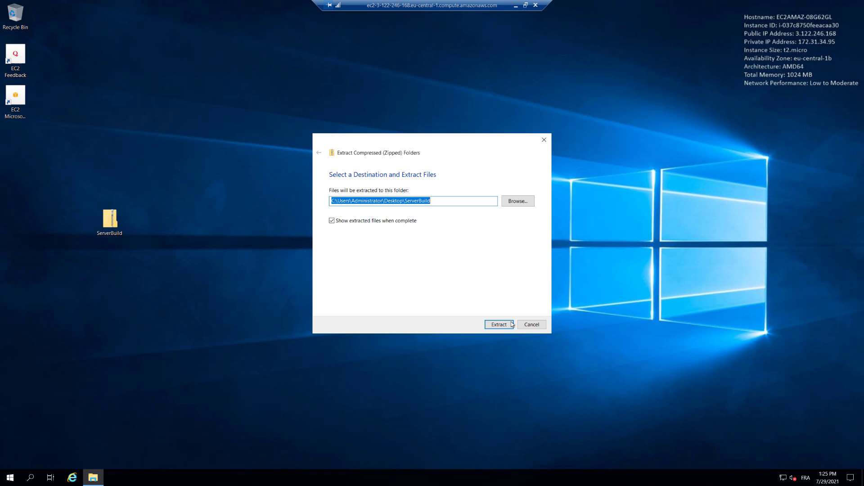
{"action": "left_click", "coordinate": [502, 325]}
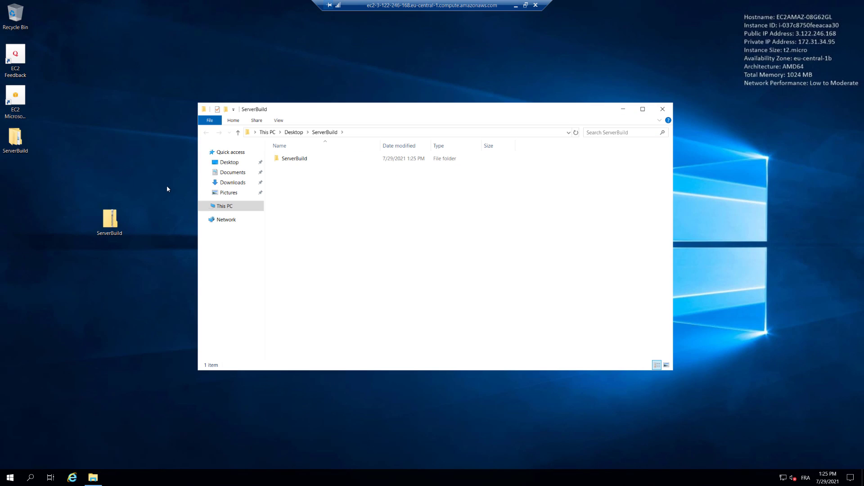
{"action": "double_click", "coordinate": [301, 161]}
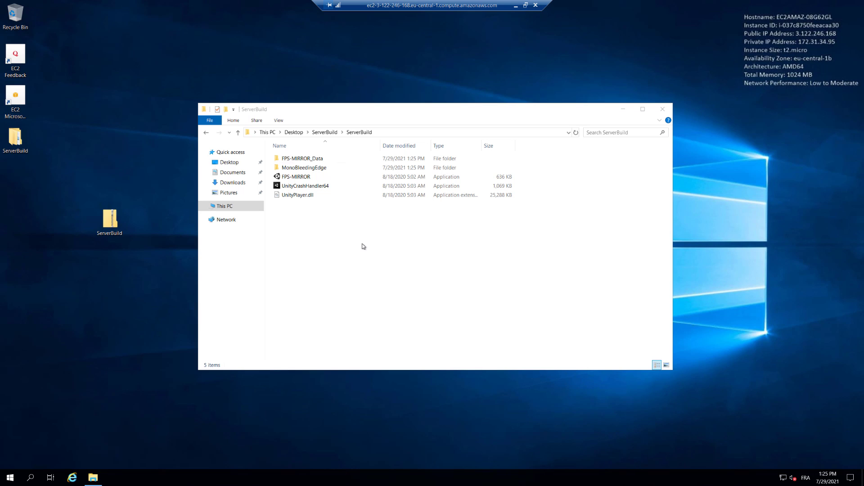
Search for 'firewall', launch Windows Defender Firewall with Advanced Security, and show Inbound Rules.
{"action": "key", "text": "super"}
{"action": "key", "text": "super+s"}
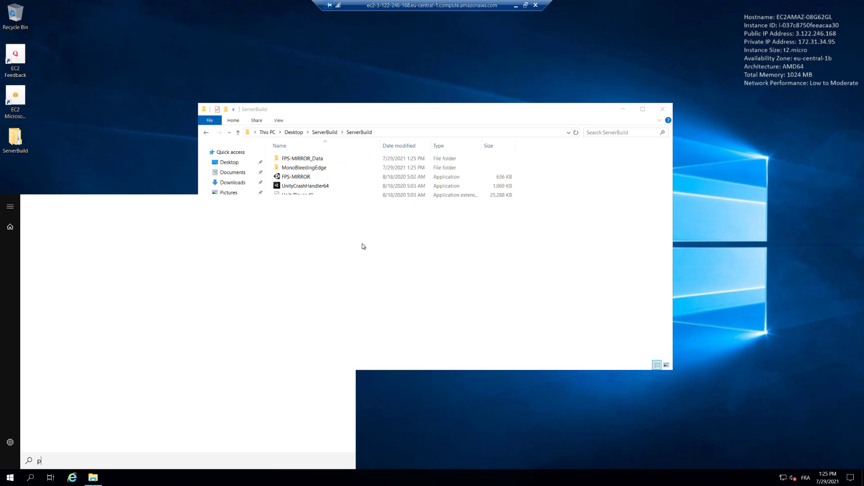
{"action": "type", "text": "firewall"}
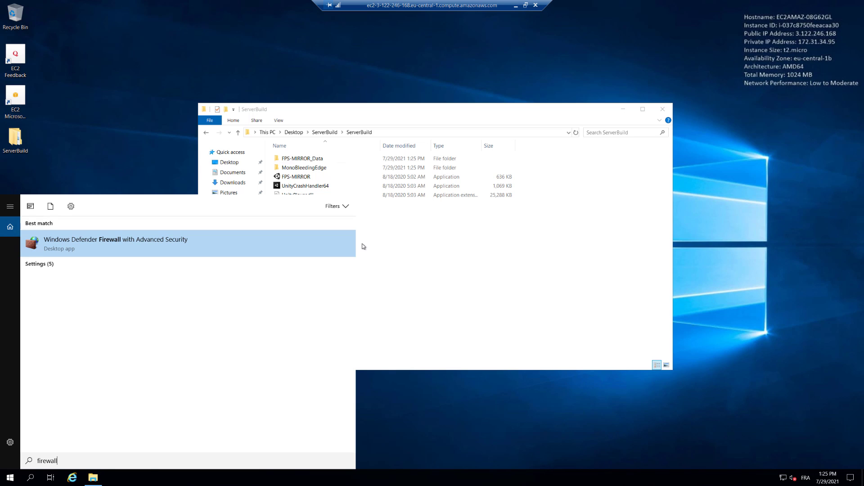
{"action": "left_click", "coordinate": [71, 243]}
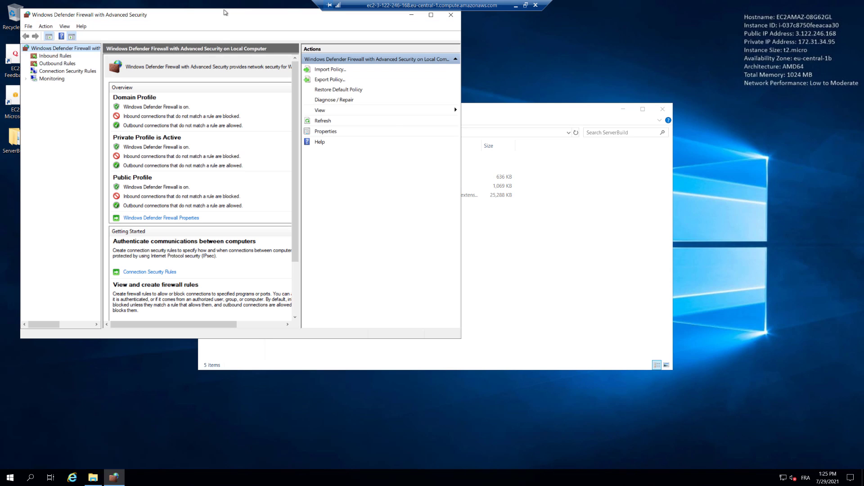
{"action": "left_click_drag", "start_coordinate": [224, 15], "coordinate": [283, 62]}
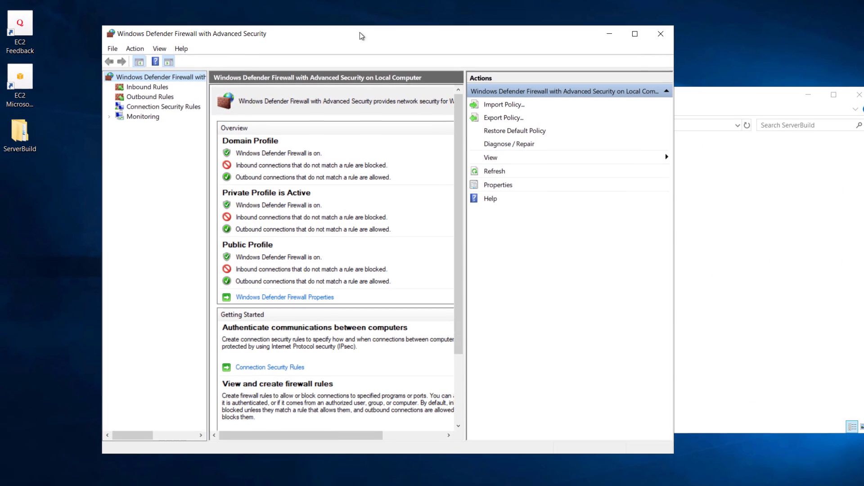
{"action": "left_click", "coordinate": [141, 88]}
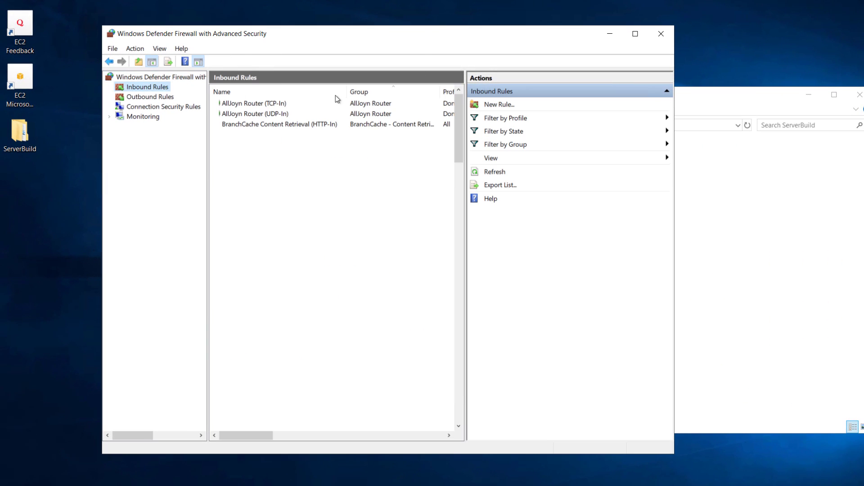
Start a new Port inbound rule for UDP specific local port 7777.
{"action": "left_click", "coordinate": [505, 106]}
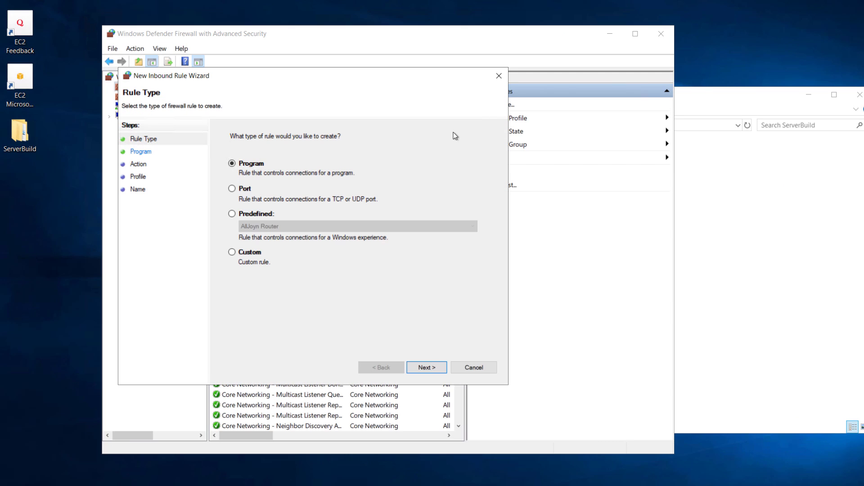
{"action": "left_click", "coordinate": [232, 188]}
{"action": "left_click", "coordinate": [424, 368]}
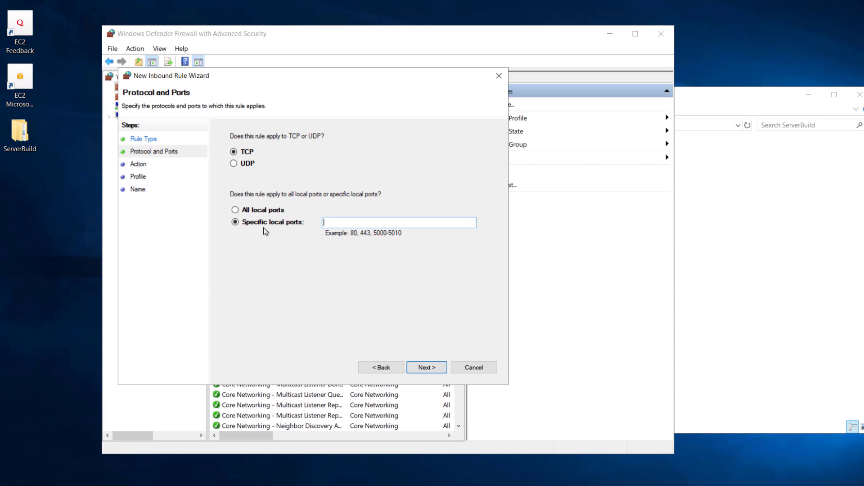
{"action": "left_click", "coordinate": [233, 163]}
{"action": "left_click", "coordinate": [341, 222]}
{"action": "type", "text": "7777"}
Allow the connection on all profiles and finish the rule named 'Mirror Port'.
{"action": "left_click", "coordinate": [437, 368]}
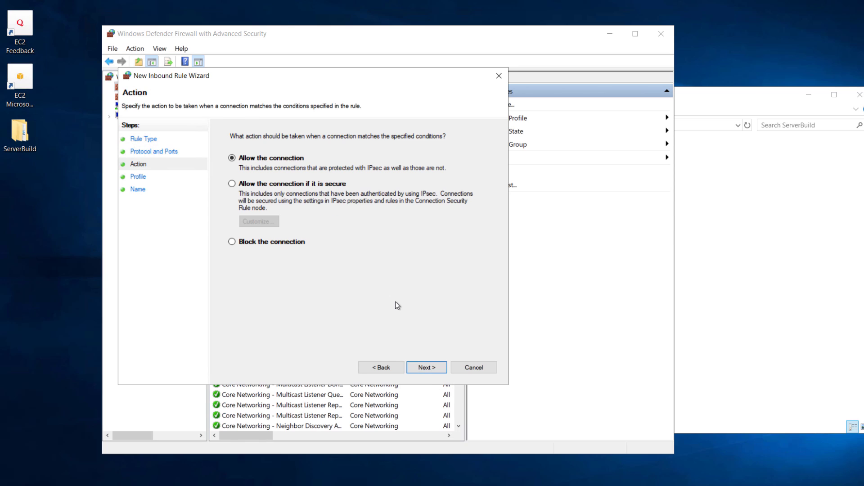
{"action": "left_click", "coordinate": [439, 368]}
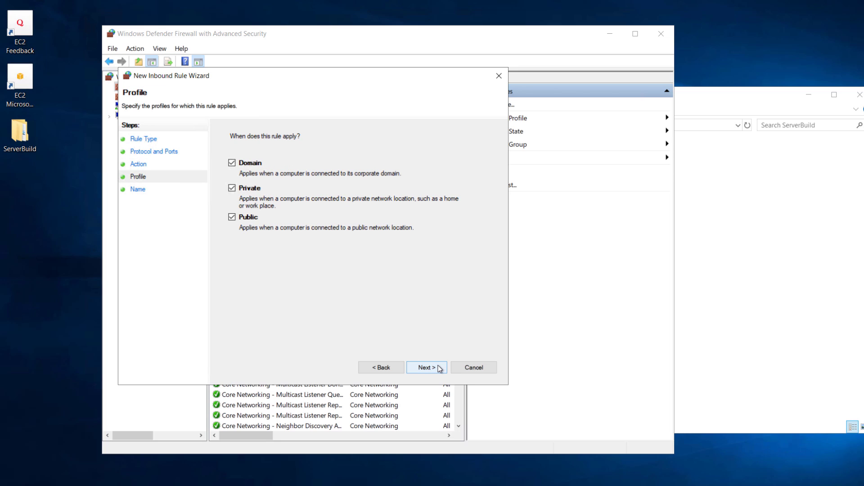
{"action": "left_click", "coordinate": [440, 369]}
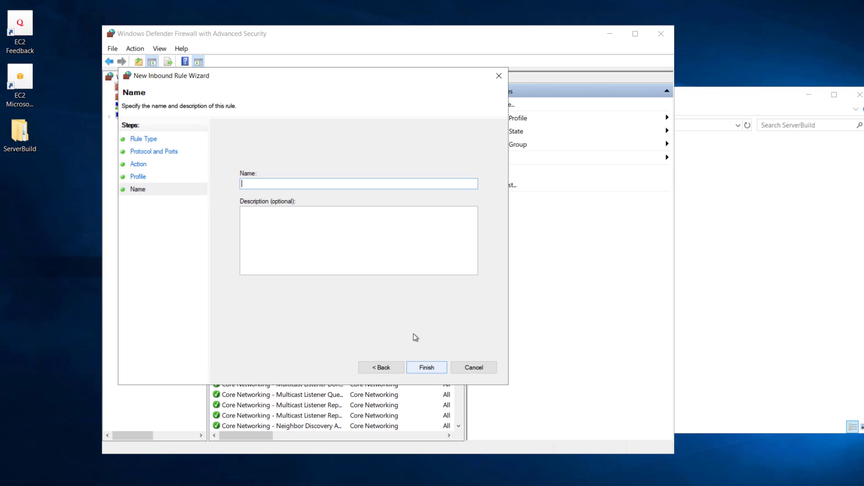
{"action": "type", "text": "Mirror Port"}
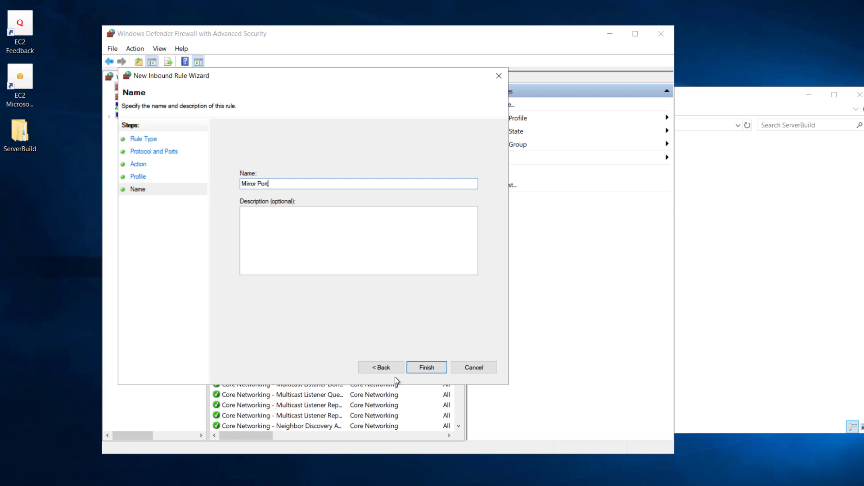
{"action": "left_click", "coordinate": [423, 367]}
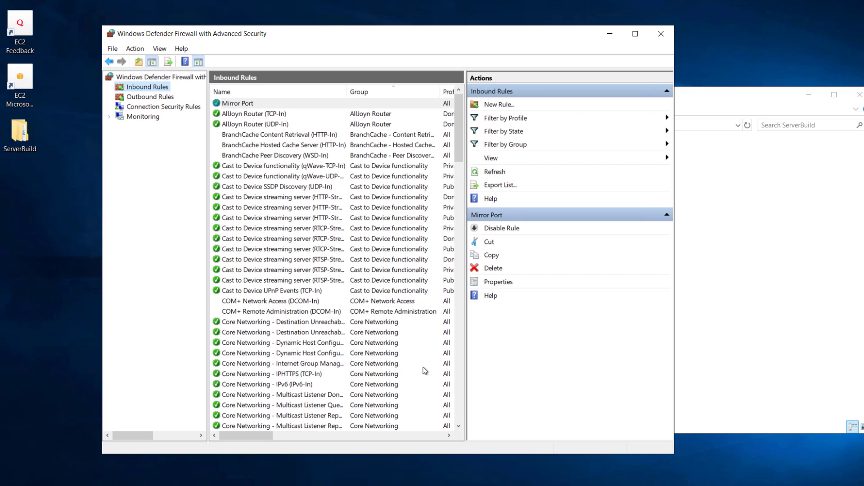
Start a new Program inbound rule targeting Desktop\ServerBuild\ServerBuild\FPS-MIRROR.exe.
{"action": "left_click", "coordinate": [500, 104]}
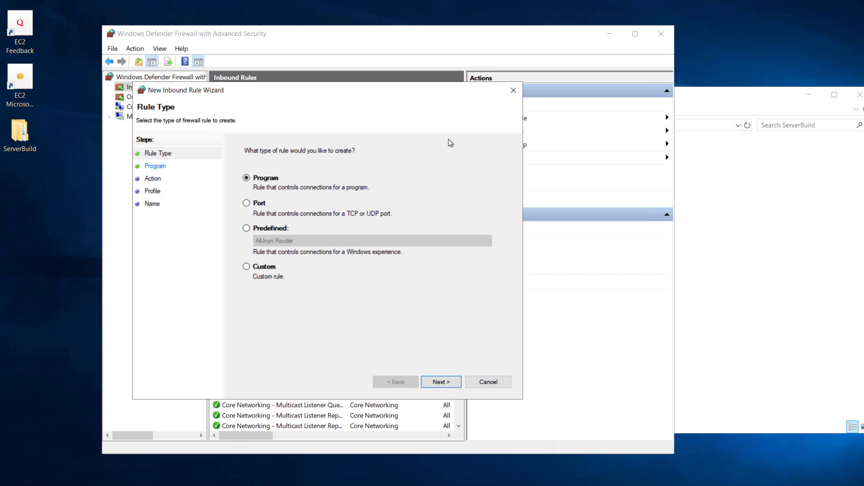
{"action": "left_click", "coordinate": [449, 385]}
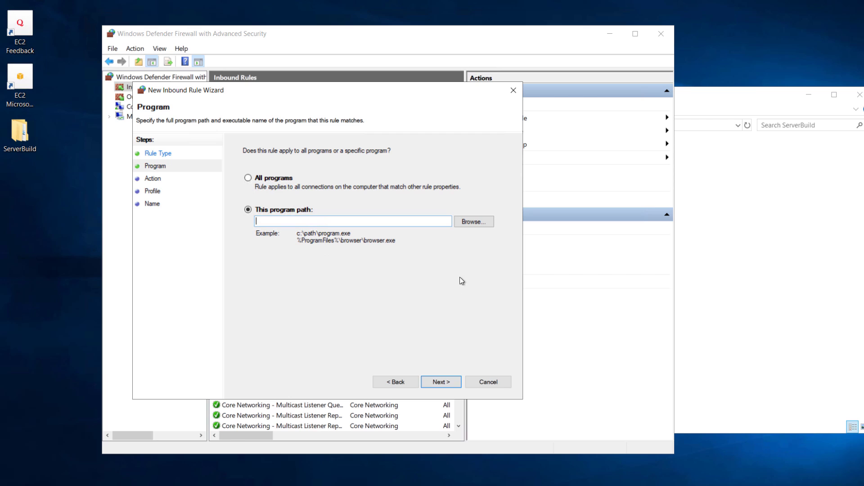
{"action": "left_click", "coordinate": [474, 222]}
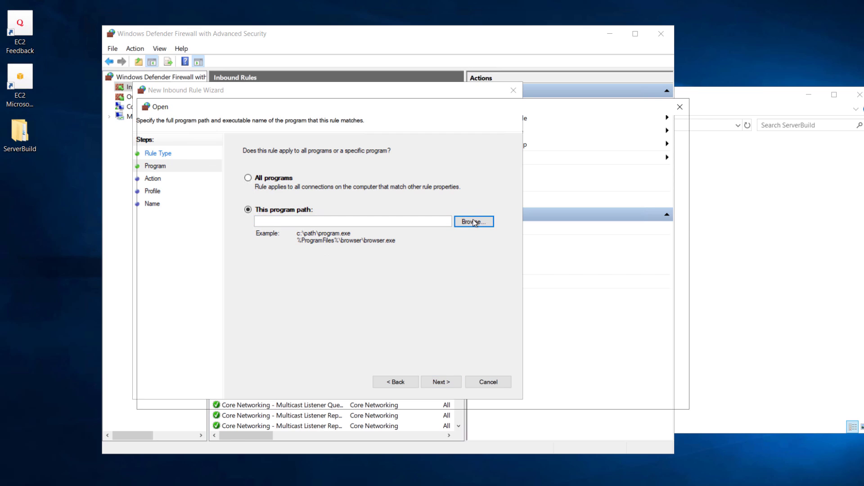
{"action": "left_click", "coordinate": [182, 184]}
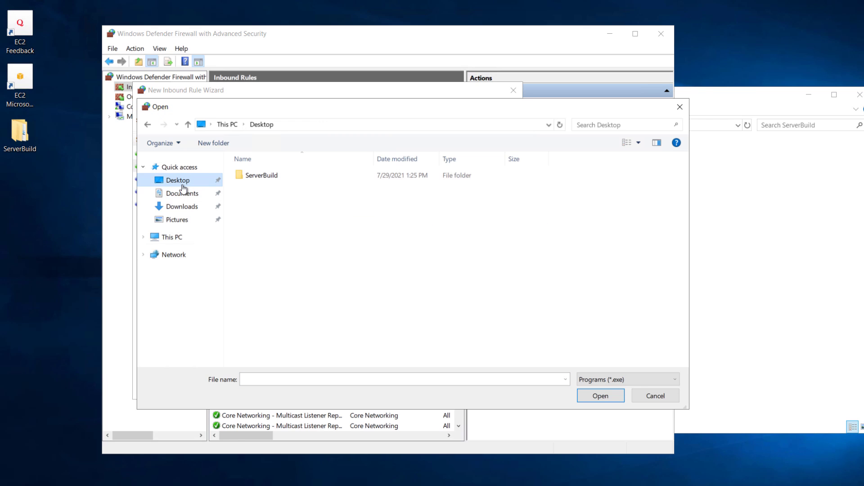
{"action": "double_click", "coordinate": [261, 181]}
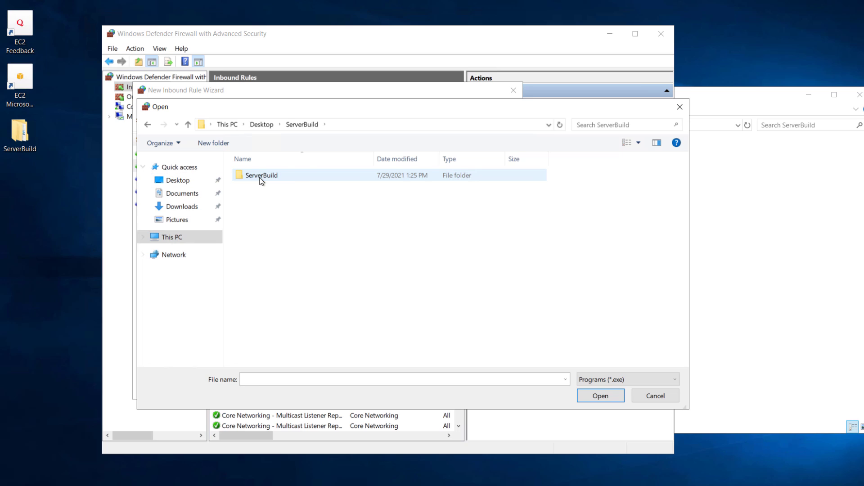
{"action": "double_click", "coordinate": [261, 177]}
{"action": "left_click", "coordinate": [261, 198]}
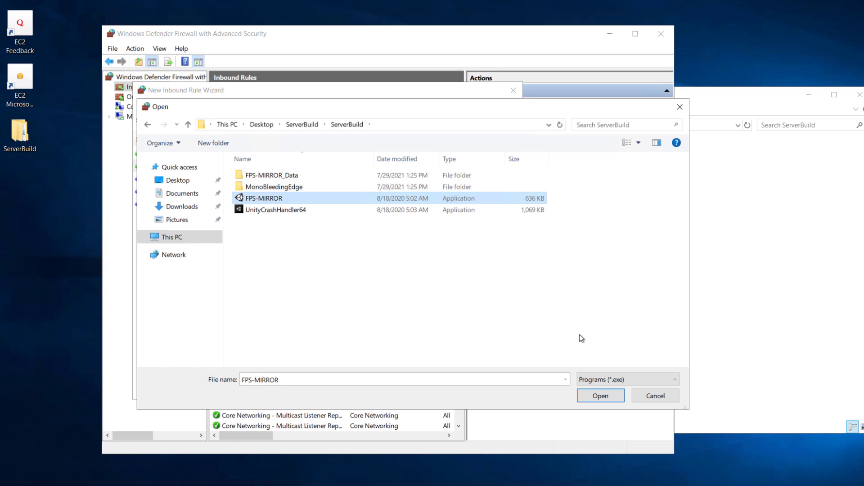
{"action": "left_click", "coordinate": [600, 396]}
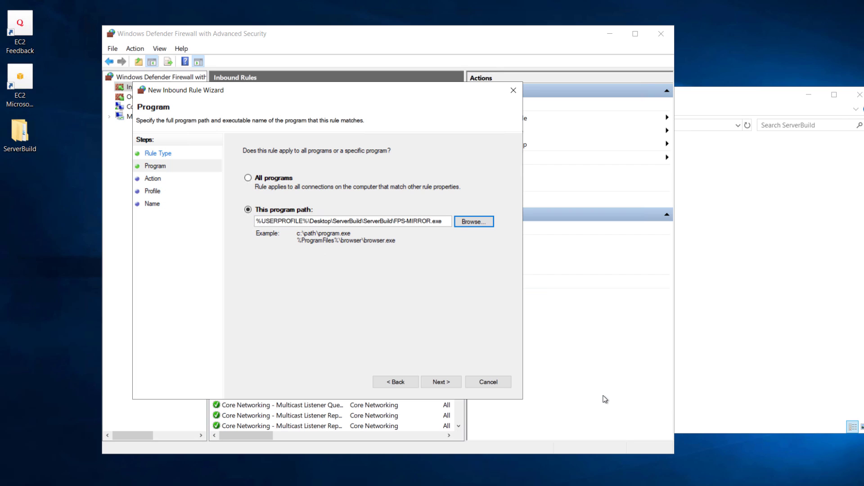
Allow the connection on all profiles and name the rule 'Program Mirror'.
{"action": "left_click", "coordinate": [455, 382]}
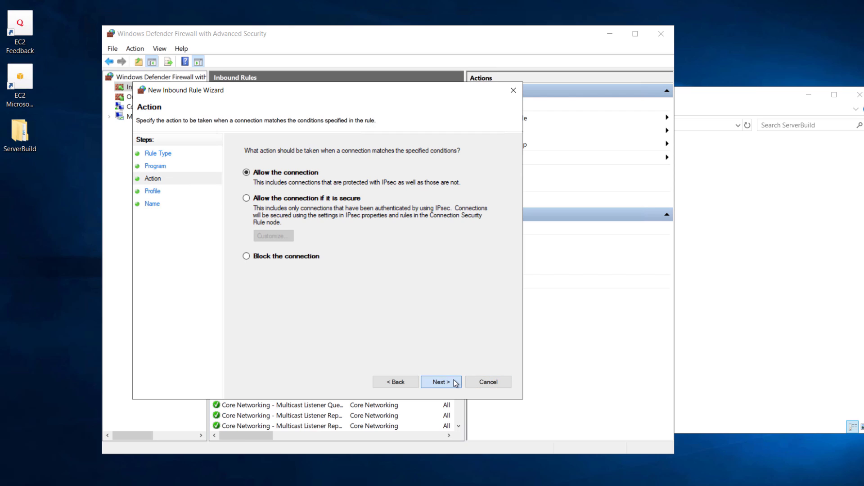
{"action": "left_click", "coordinate": [456, 383]}
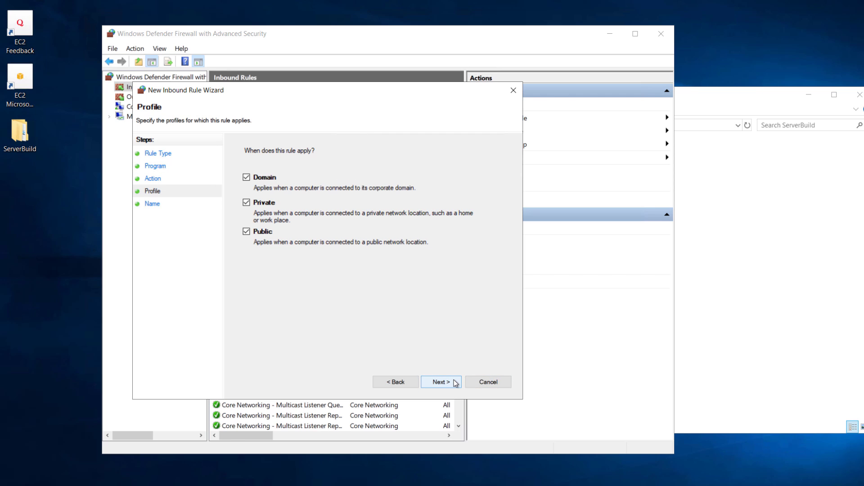
{"action": "left_click", "coordinate": [455, 384]}
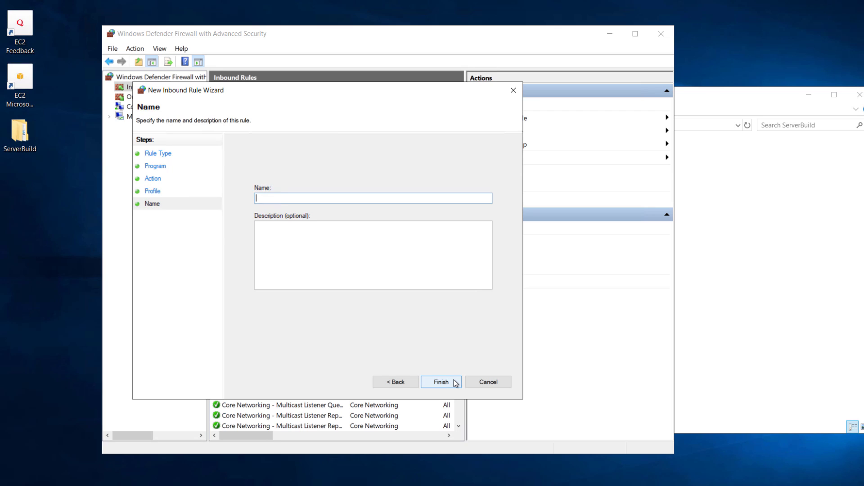
{"action": "type", "text": "Program Mirror"}
Finish the Program Mirror rule, minimize the firewall window, and launch FPS-MIRROR.exe.
{"action": "left_click", "coordinate": [445, 381]}
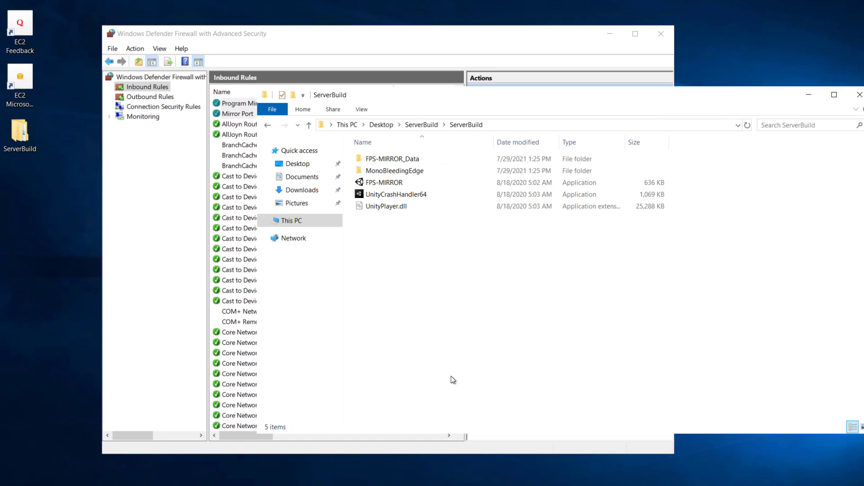
{"action": "left_click", "coordinate": [532, 32]}
{"action": "left_click_drag", "start_coordinate": [531, 39], "coordinate": [569, 37]}
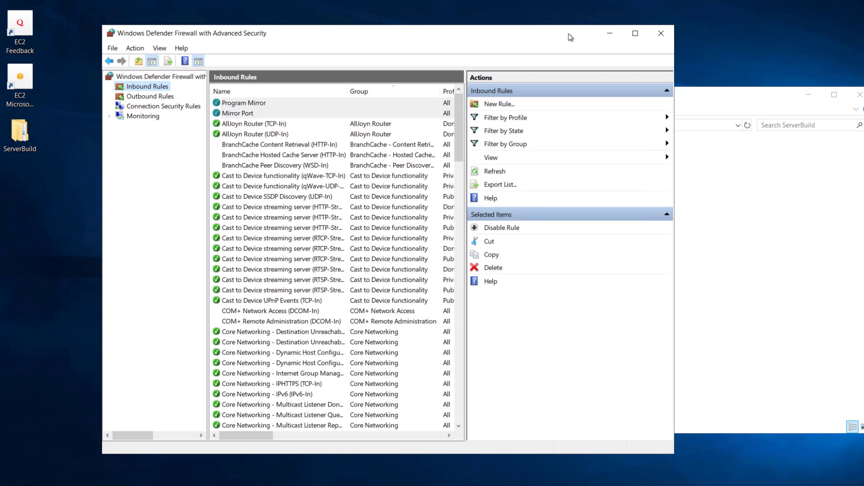
{"action": "left_click", "coordinate": [611, 36]}
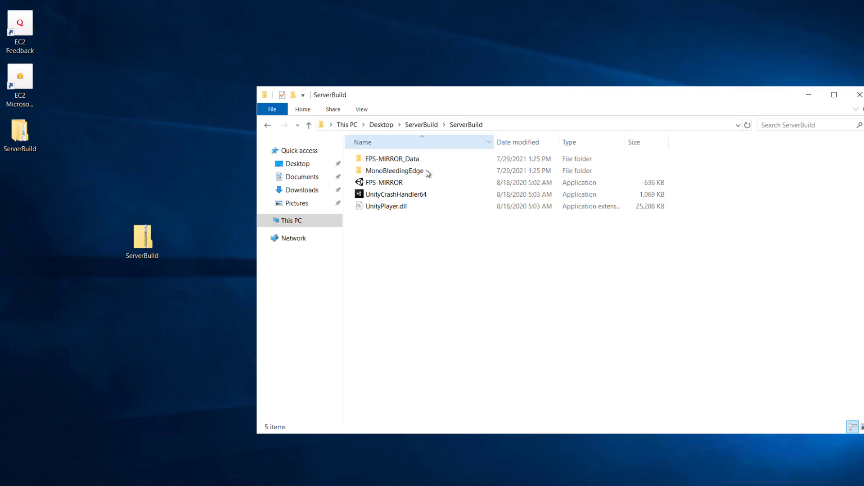
{"action": "double_click", "coordinate": [382, 184]}
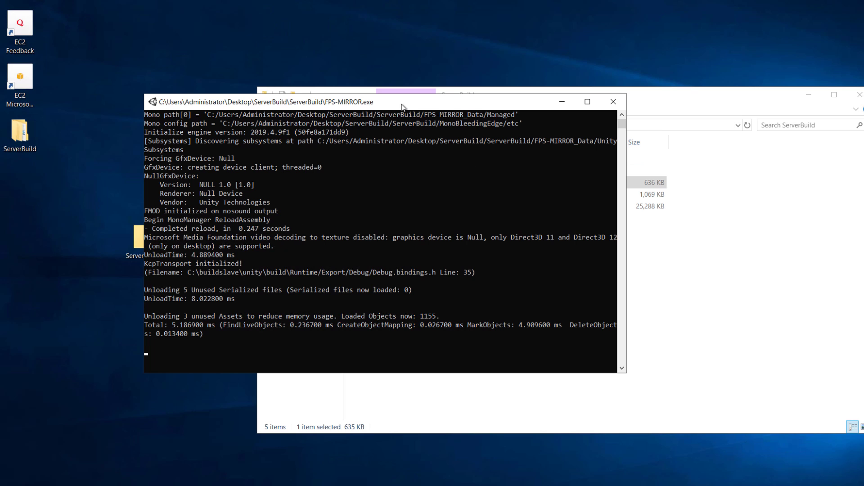
Move the running FPS-MIRROR server console lower on the desktop, out of the way.
{"action": "left_click_drag", "start_coordinate": [406, 105], "coordinate": [395, 213]}
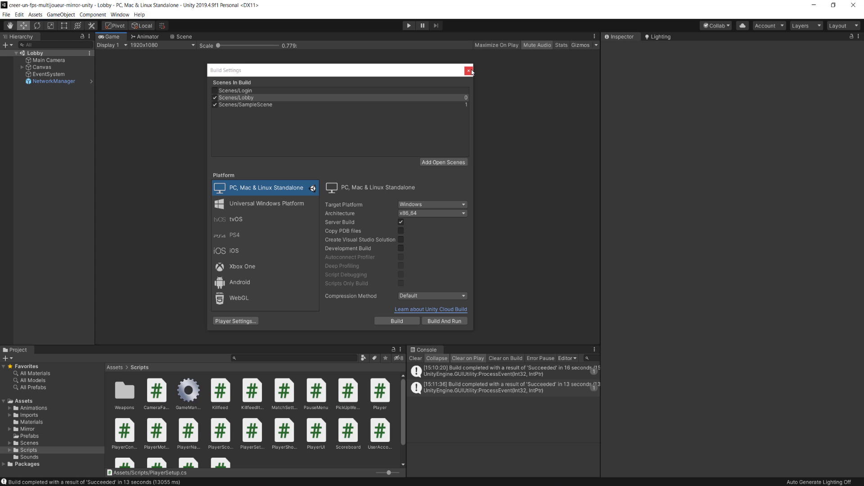
Close Build Settings, open the Login scene from Assets/Scenes, and enter Play mode.
{"action": "left_click", "coordinate": [469, 70]}
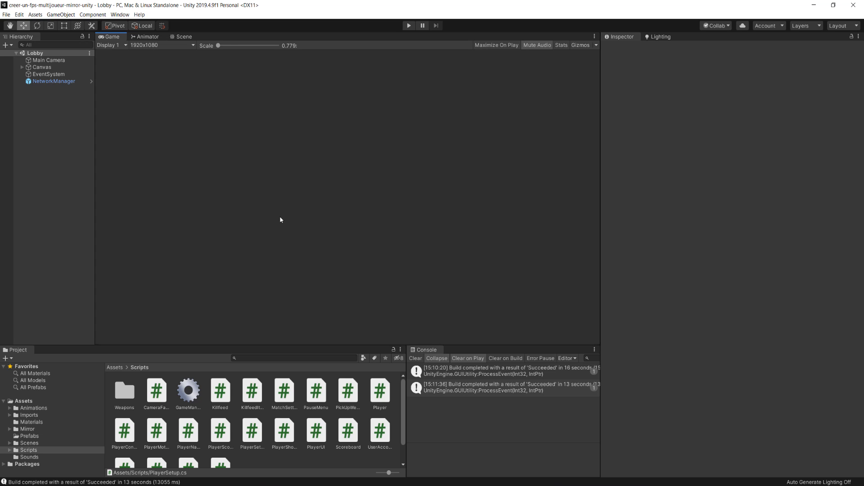
{"action": "left_click", "coordinate": [35, 444]}
{"action": "double_click", "coordinate": [186, 389]}
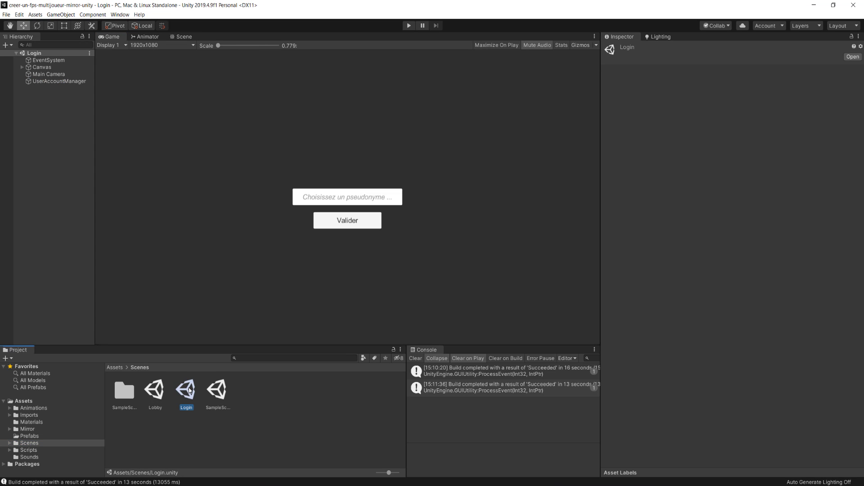
{"action": "left_click", "coordinate": [409, 25]}
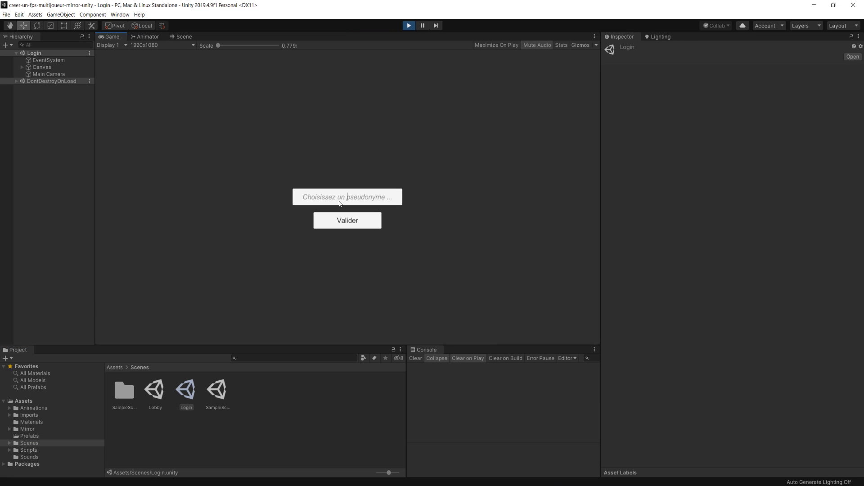
Log in with a pseudonym and select the localhost value in the Client address field.
{"action": "type", "text": "zef"}
{"action": "left_click", "coordinate": [347, 221]}
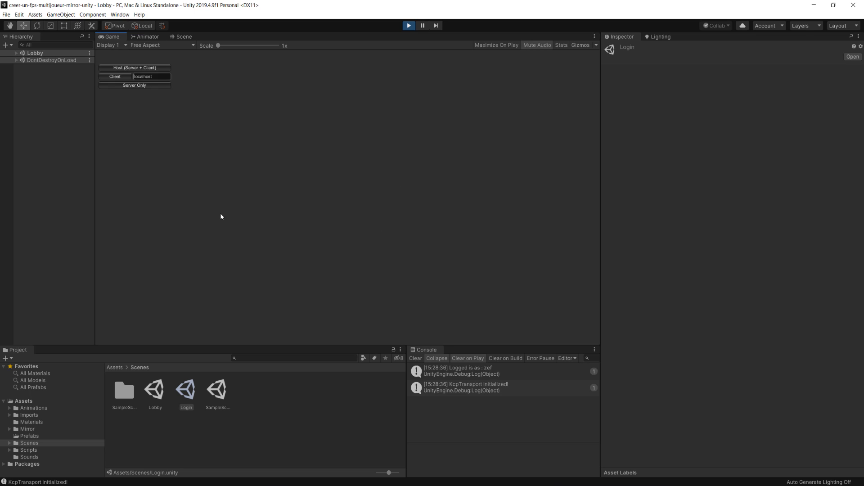
{"action": "left_click", "coordinate": [151, 77]}
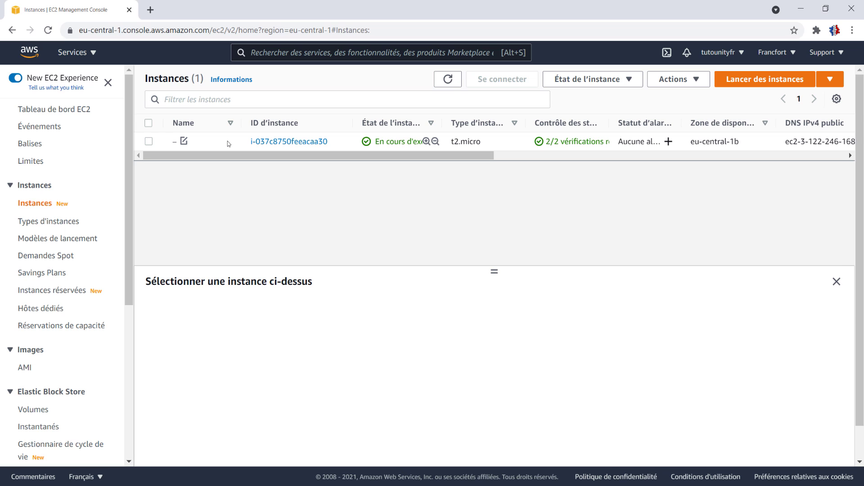
Select the running t2.micro instance to view its public IPv4 address.
{"action": "left_click", "coordinate": [228, 141]}
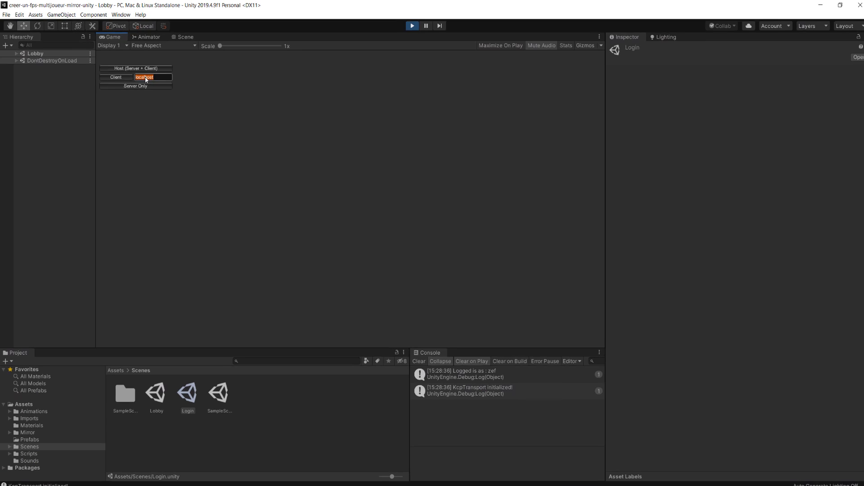
Replace localhost with 3.122.246.168 and connect as a client to the EC2 server.
{"action": "type", "text": "3.122.246.168"}
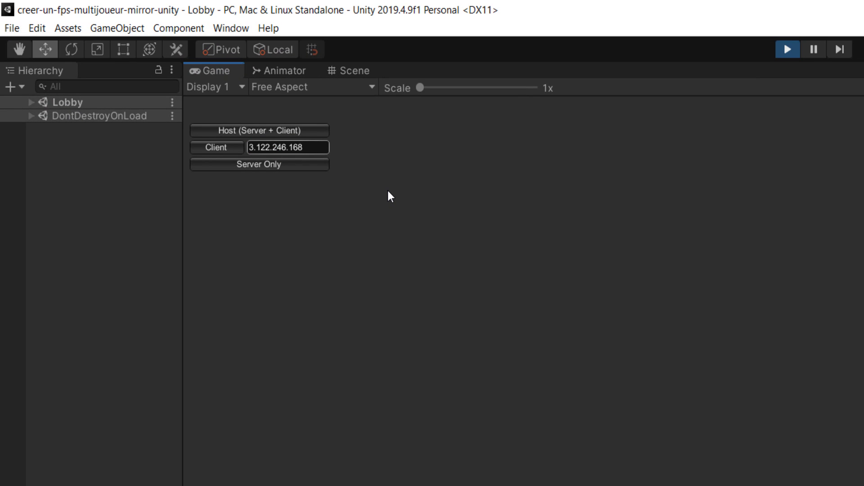
{"action": "left_click", "coordinate": [223, 148]}
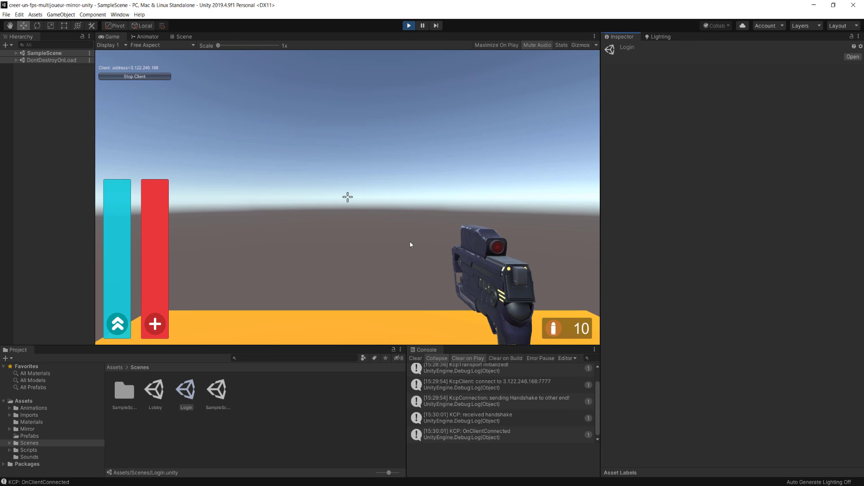
{"action": "left_click", "coordinate": [373, 228]}
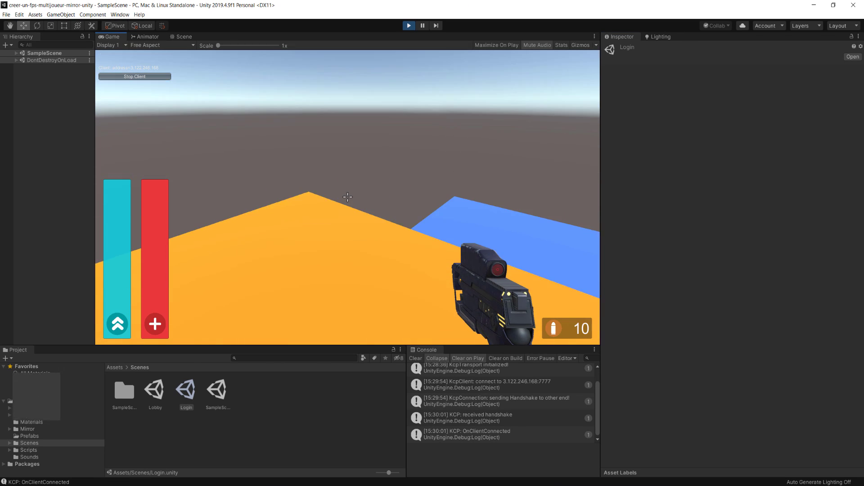
Jump onto the blue platform, walk to the orange cube, back away, and open the pause menu.
{"action": "key", "text": "space"}
{"action": "key", "text": "w"}
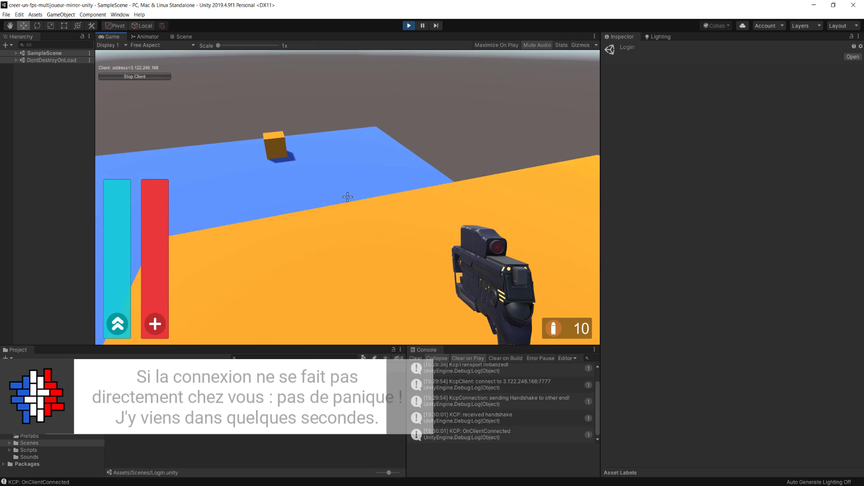
{"action": "key", "text": "w"}
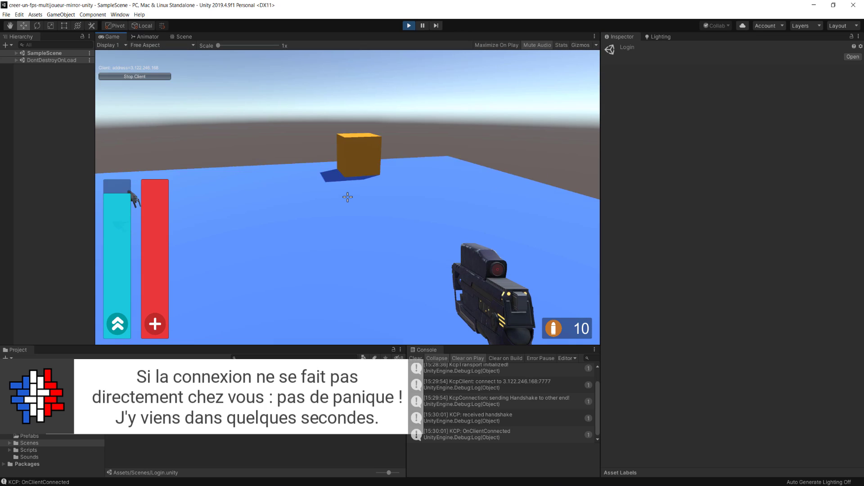
{"action": "key", "text": "s"}
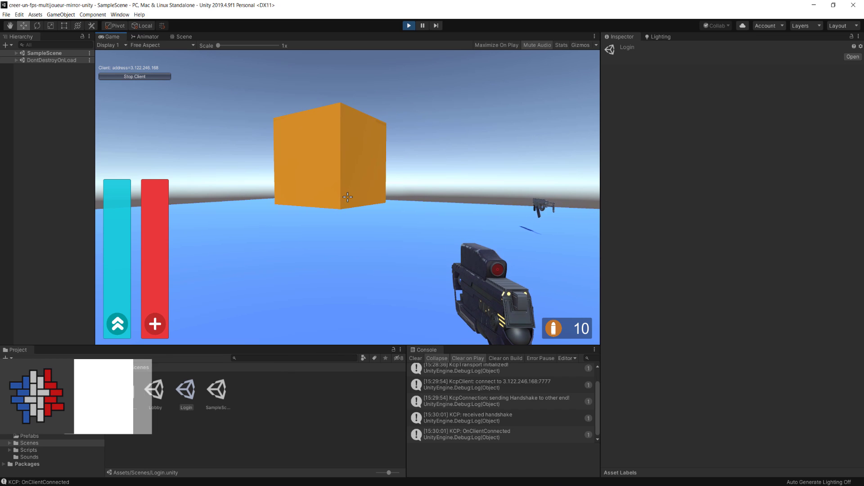
{"action": "key", "text": "Escape"}
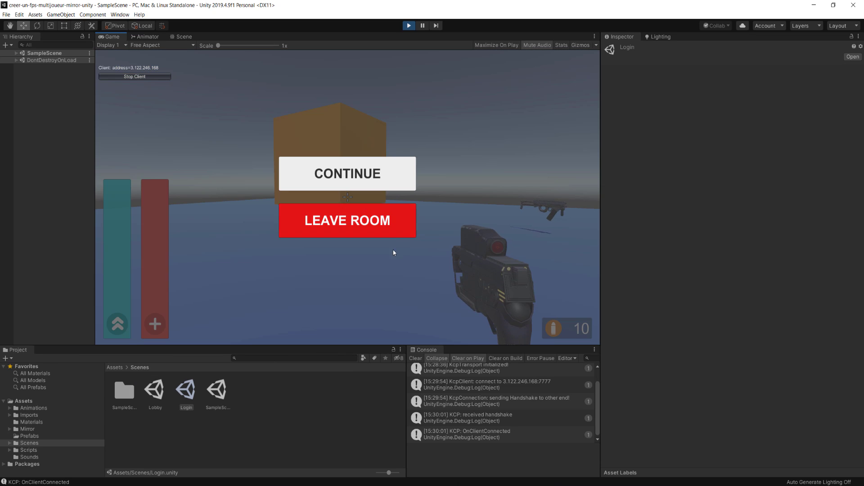
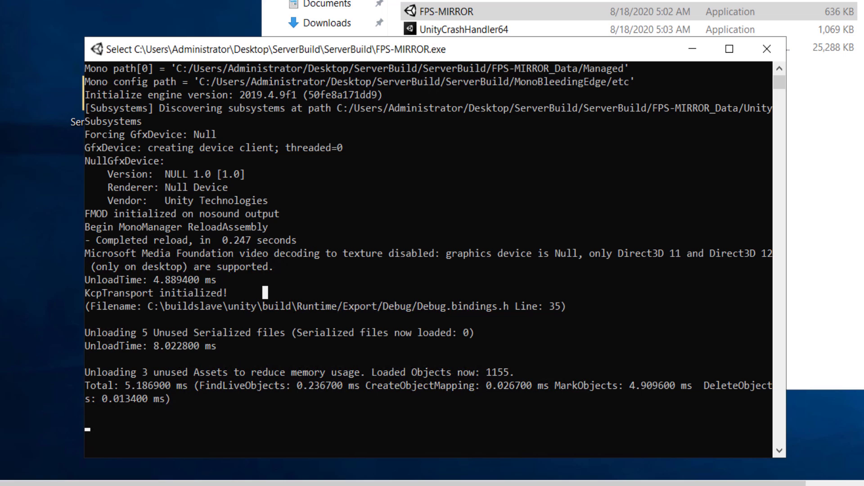
Clear the QuickEdit selection in the FPS-MIRROR console so the client's handshake messages appear.
{"action": "left_click", "coordinate": [500, 317]}
{"action": "right_click", "coordinate": [501, 318]}
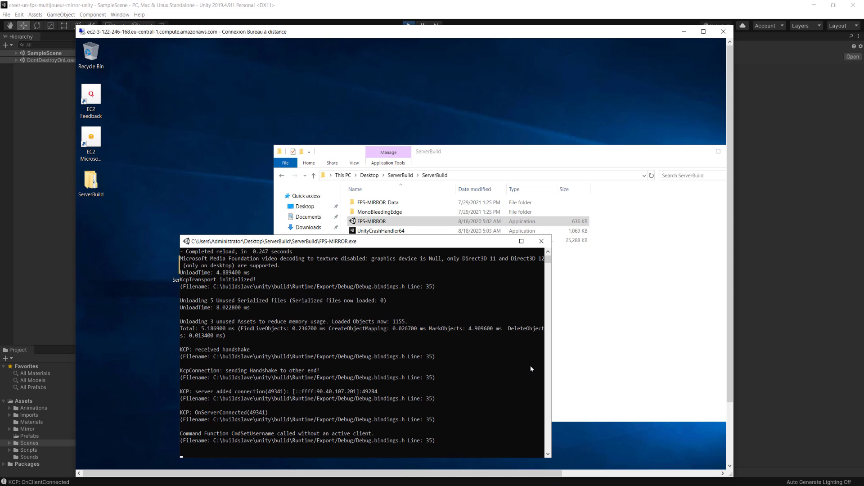
In the Unity Game view, jetpack over the blue floor, walk to the orange cube, then pause.
{"action": "left_click", "coordinate": [792, 302]}
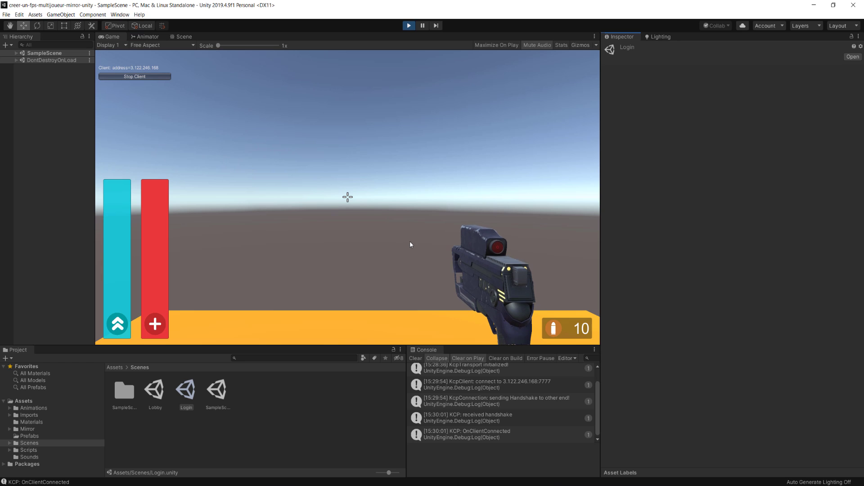
{"action": "left_click", "coordinate": [372, 225]}
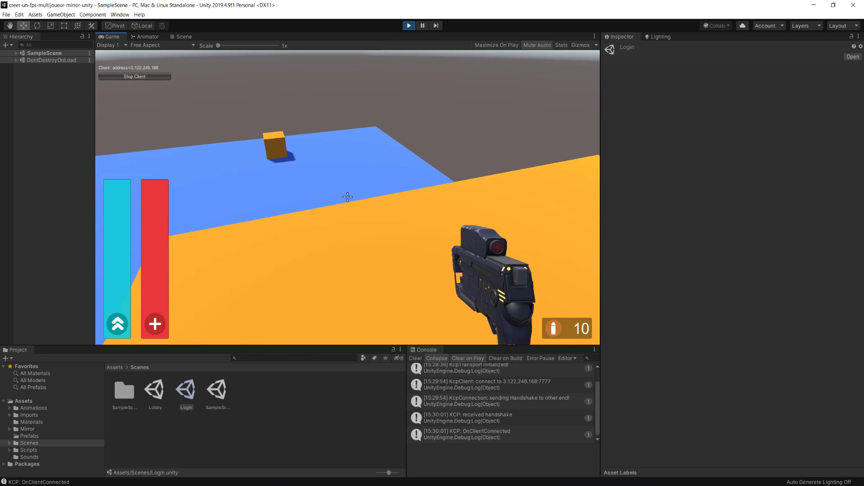
{"action": "key", "text": "space"}
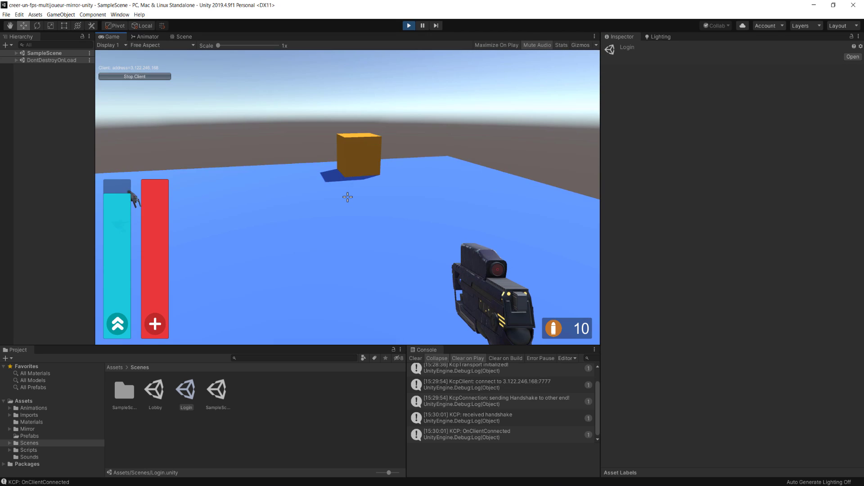
{"action": "key", "text": "w"}
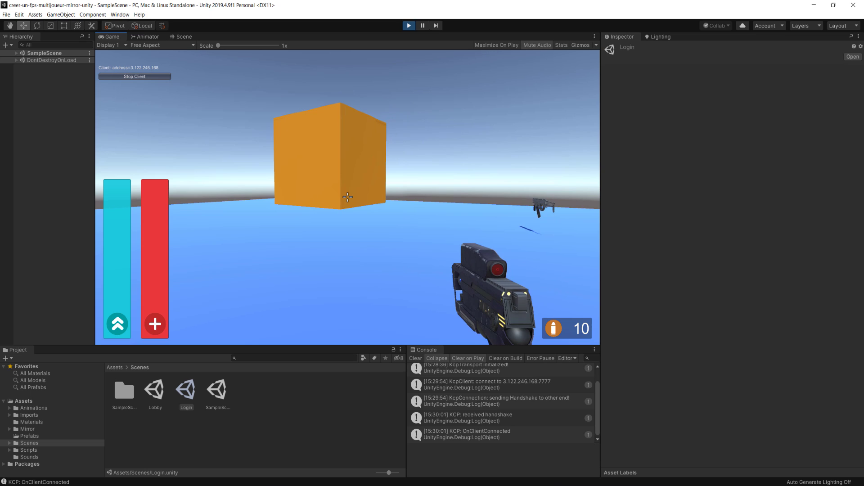
{"action": "key", "text": "Escape"}
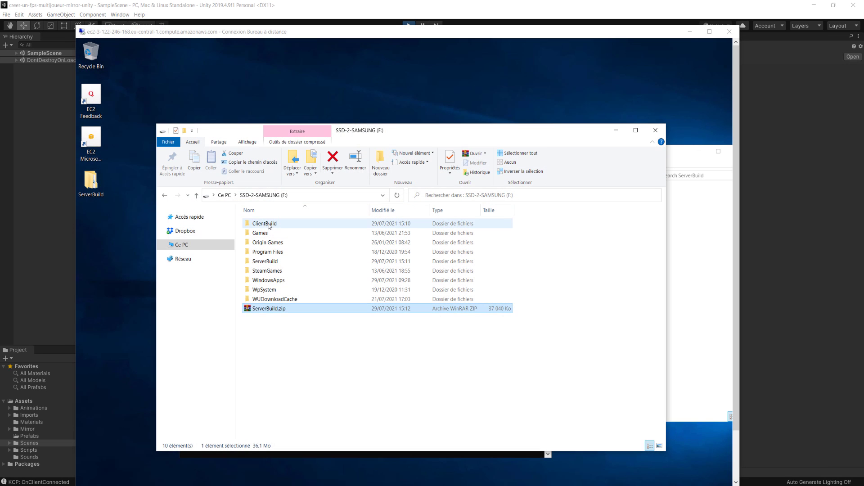
Open the ClientBuild folder on the SSD-2-SAMSUNG (F:) drive.
{"action": "left_click", "coordinate": [252, 224]}
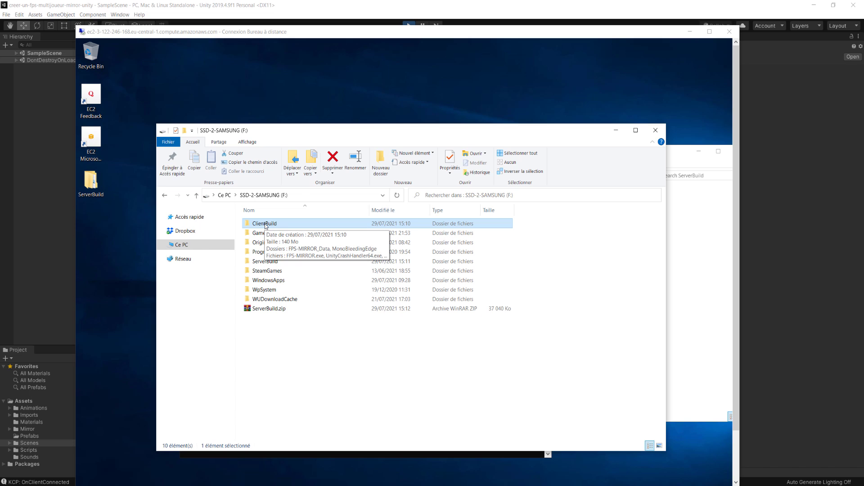
{"action": "double_click", "coordinate": [266, 225]}
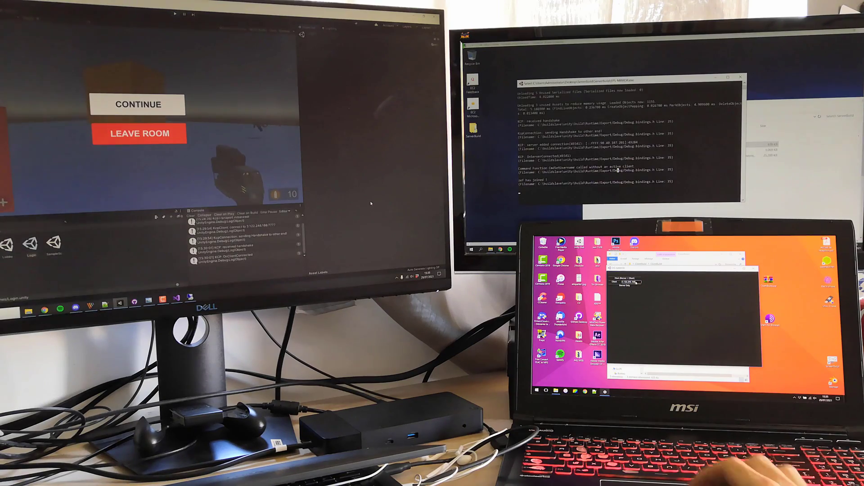
Connect the laptop game to the server as a second client and resume play in Unity.
{"action": "left_click", "coordinate": [614, 282]}
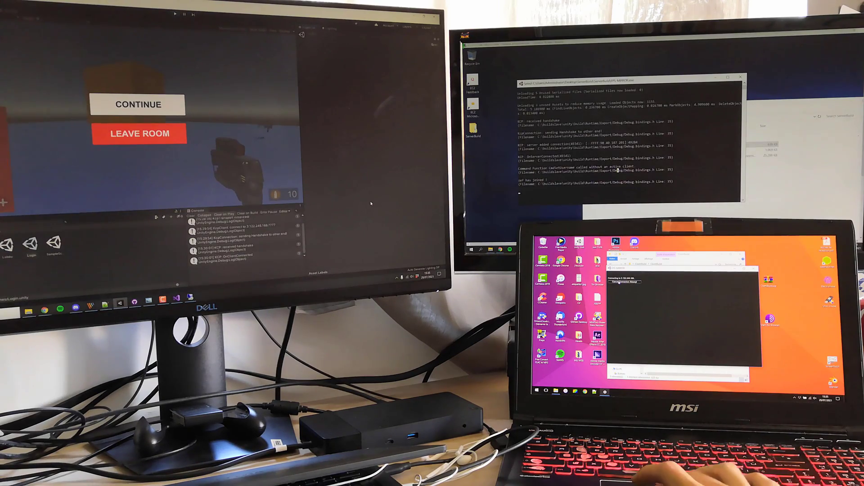
{"action": "left_click", "coordinate": [190, 297]}
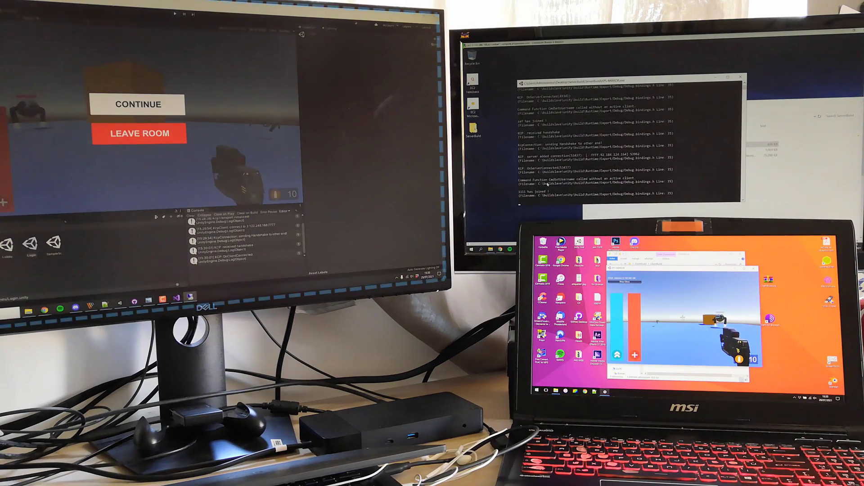
{"action": "key", "text": "Escape"}
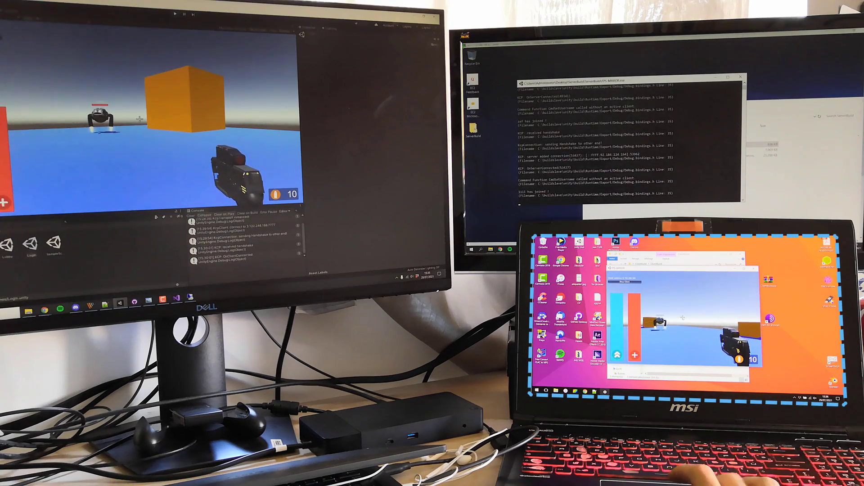
Move around the arena, shoot the other player twice to kill it, then walk toward the cube.
{"action": "key", "text": "d"}
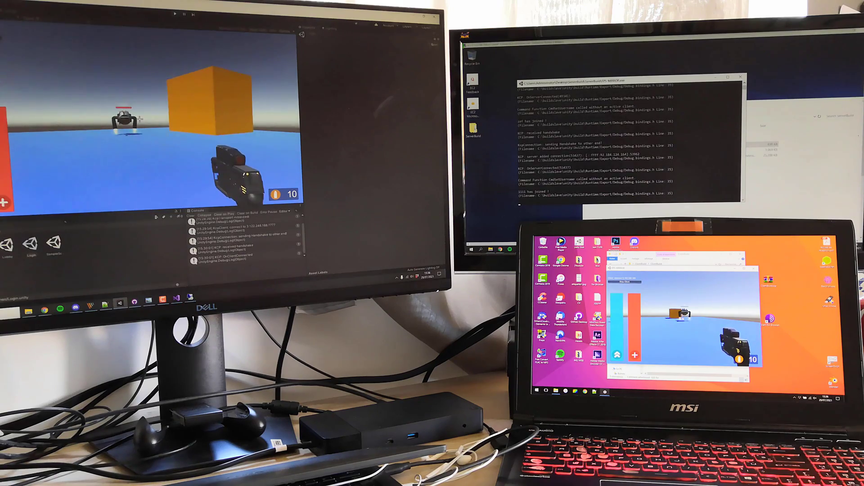
{"action": "left_click", "coordinate": [142, 119]}
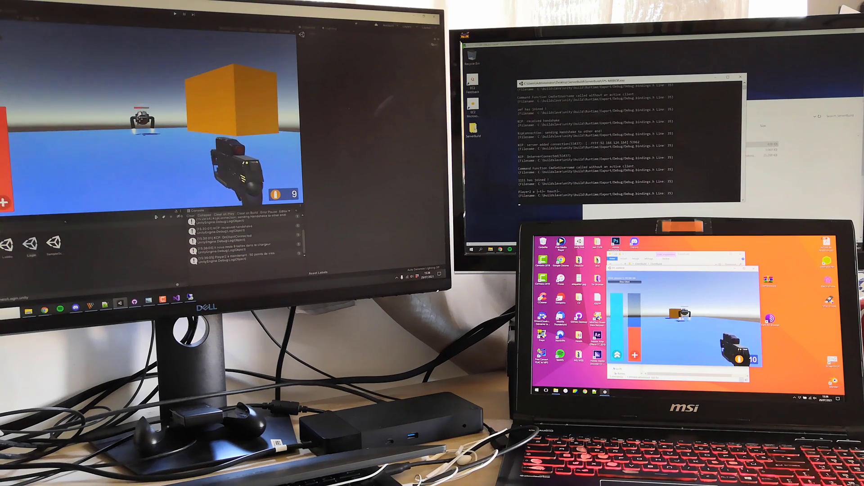
{"action": "left_click", "coordinate": [142, 120]}
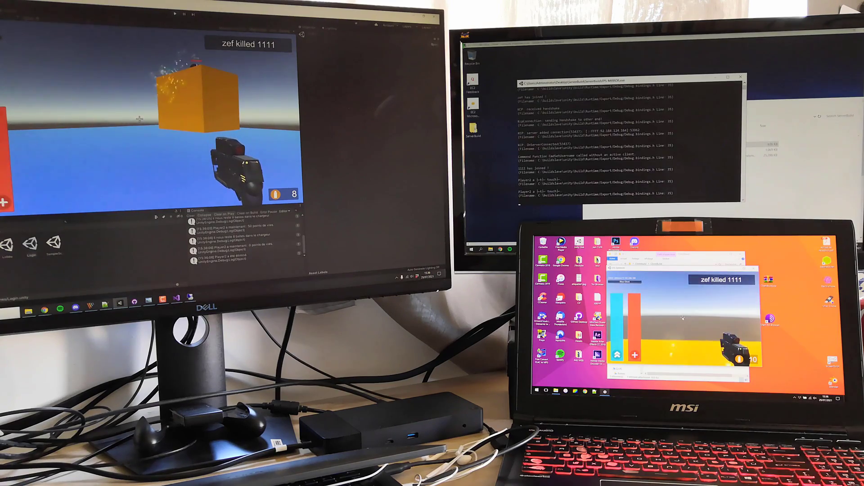
{"action": "key", "text": "w"}
{"action": "key", "text": "w"}
{"action": "key", "text": "w"}
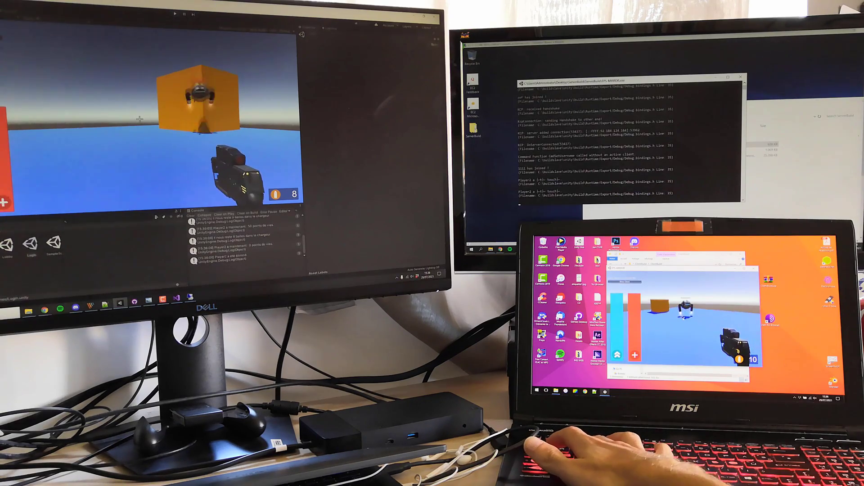
{"action": "key", "text": "w"}
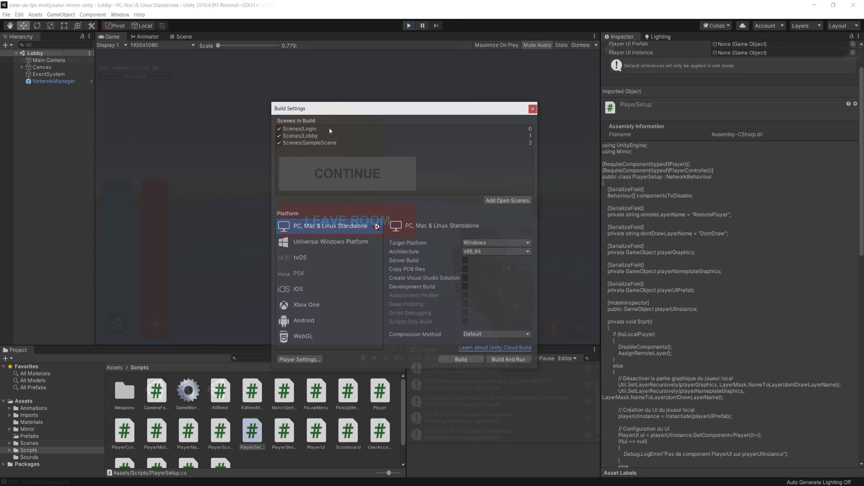
Move the Build Settings dialog up and to the left.
{"action": "left_click_drag", "start_coordinate": [355, 107], "coordinate": [281, 76]}
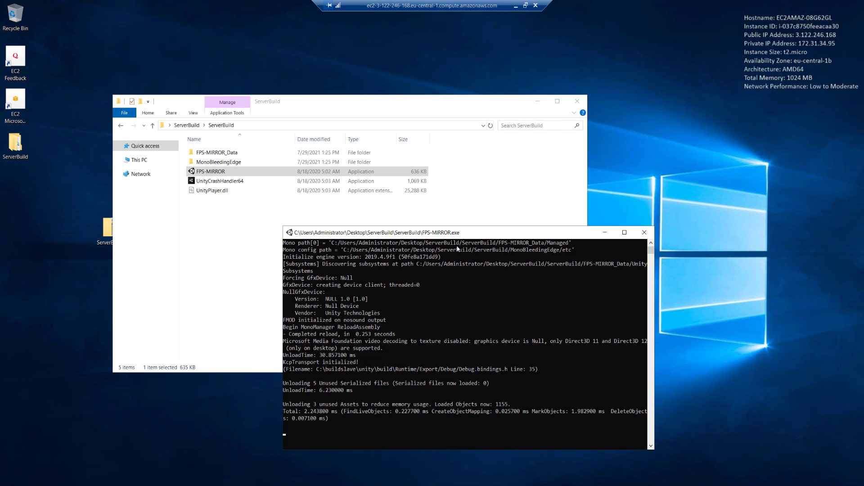
Close the RDP connection bar and confirm disconnecting with remote programs kept running.
{"action": "left_click", "coordinate": [537, 6]}
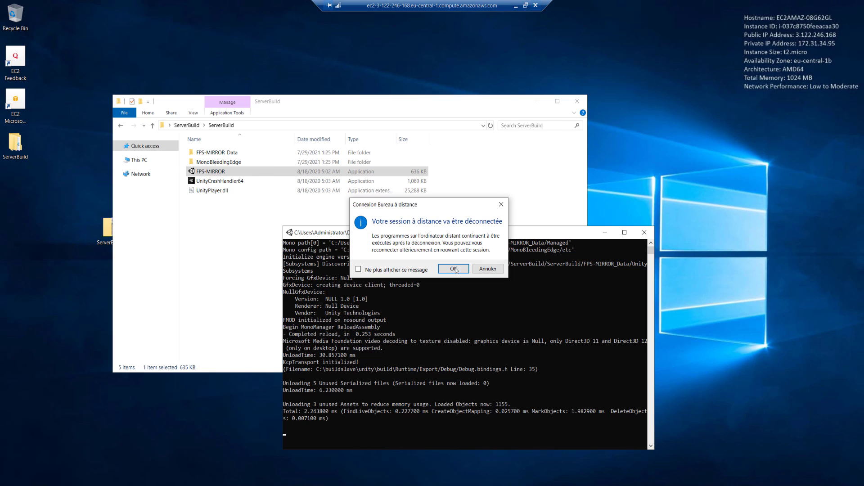
{"action": "left_click", "coordinate": [456, 269]}
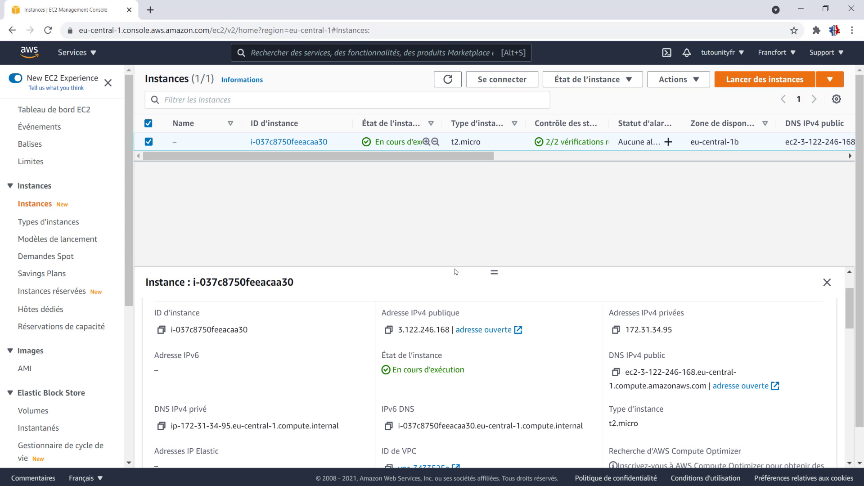
Launch Remote Desktop Connection via an RDP search and reconnect to the EC2 instance, trusting its certificate.
{"action": "key", "text": "super"}
{"action": "type", "text": "RDP"}
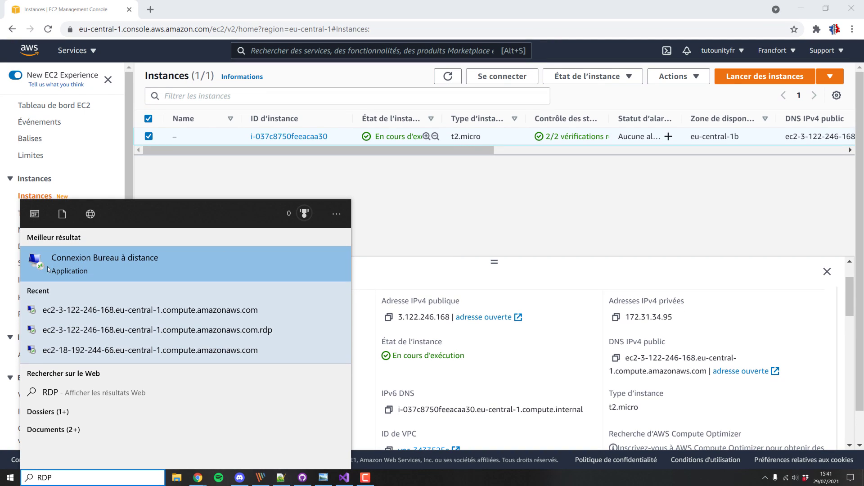
{"action": "left_click", "coordinate": [148, 259]}
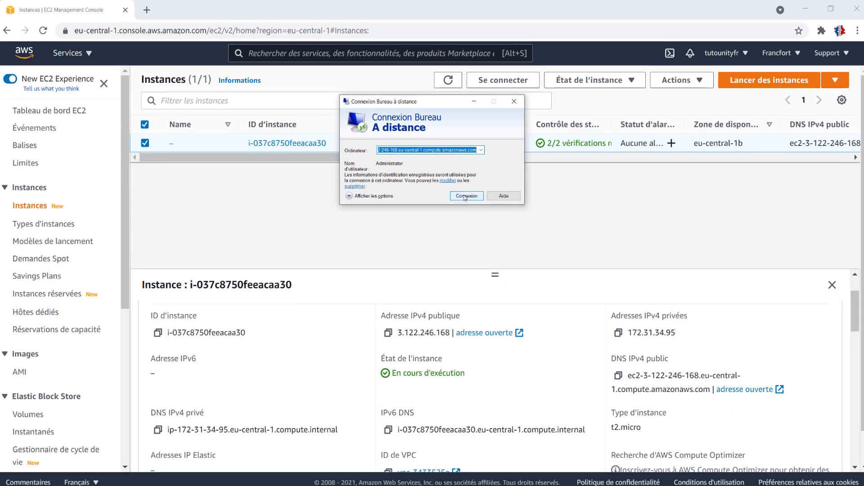
{"action": "left_click", "coordinate": [465, 196]}
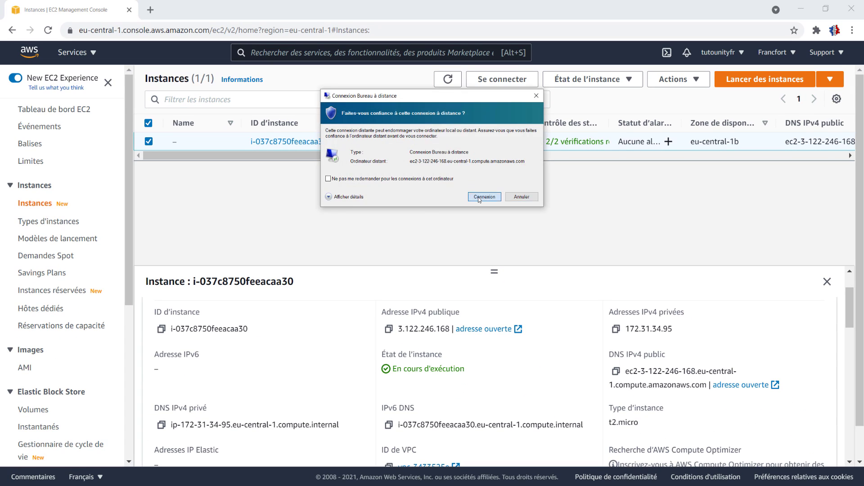
{"action": "left_click", "coordinate": [460, 223]}
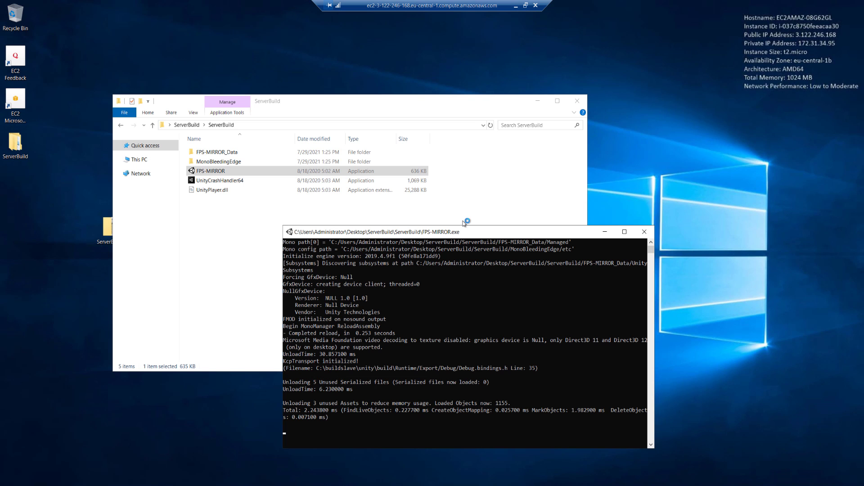
Shift the FPS-MIRROR console slightly right and place the QuickEdit marker inside its log.
{"action": "left_click_drag", "start_coordinate": [466, 233], "coordinate": [479, 229]}
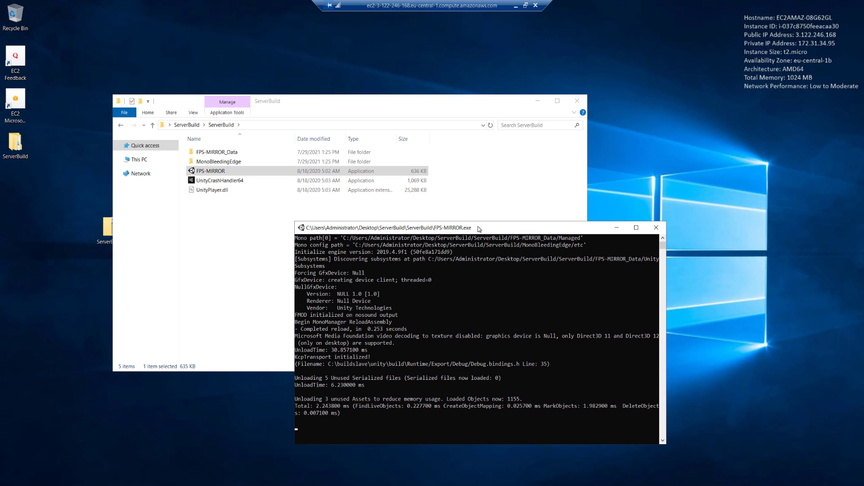
{"action": "left_click", "coordinate": [432, 323]}
{"action": "left_click", "coordinate": [478, 294]}
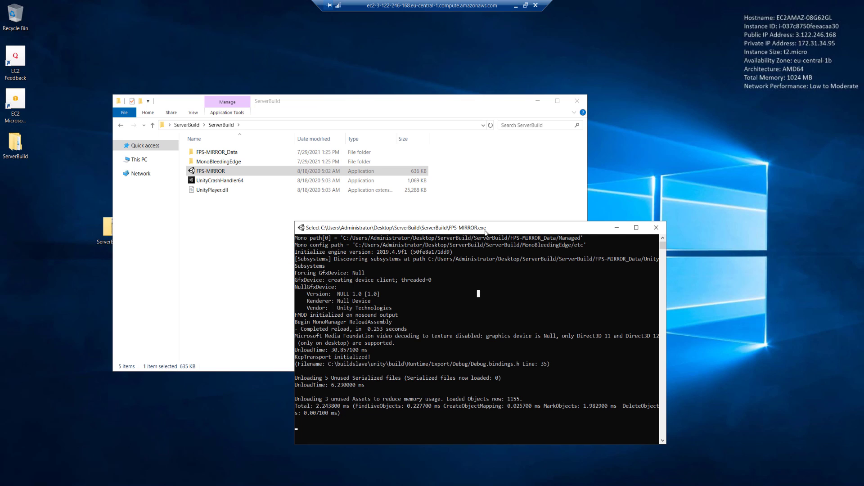